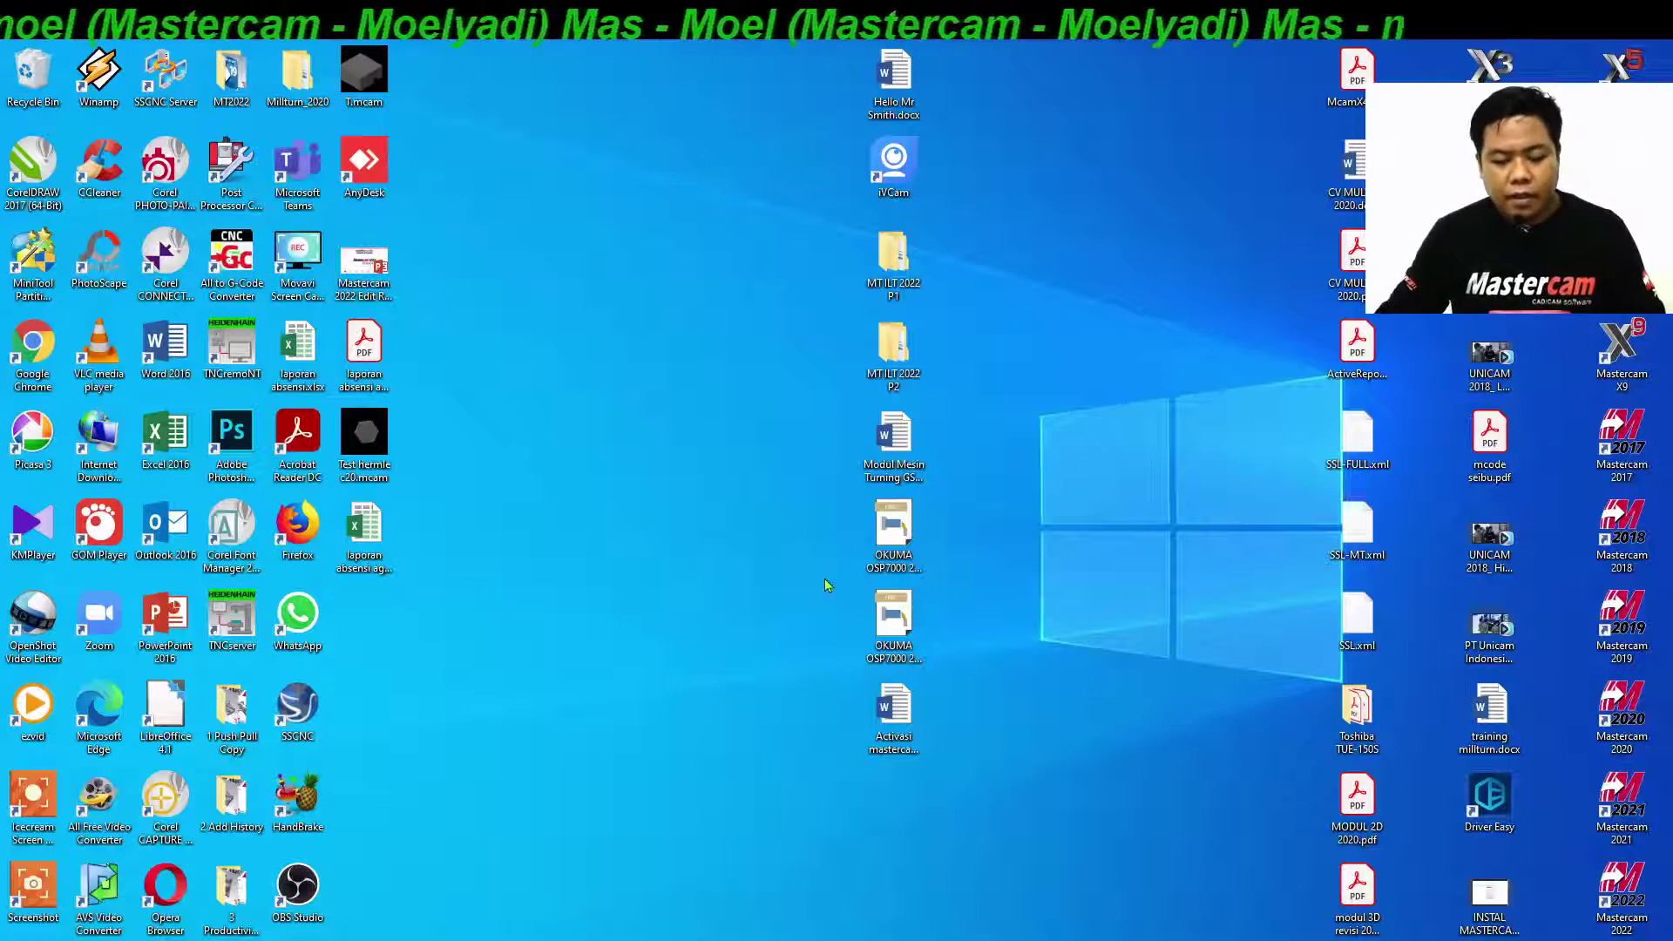
Switch to Mastercam and select the 2D contour operation, toggling its toolpath display.
click(484, 926)
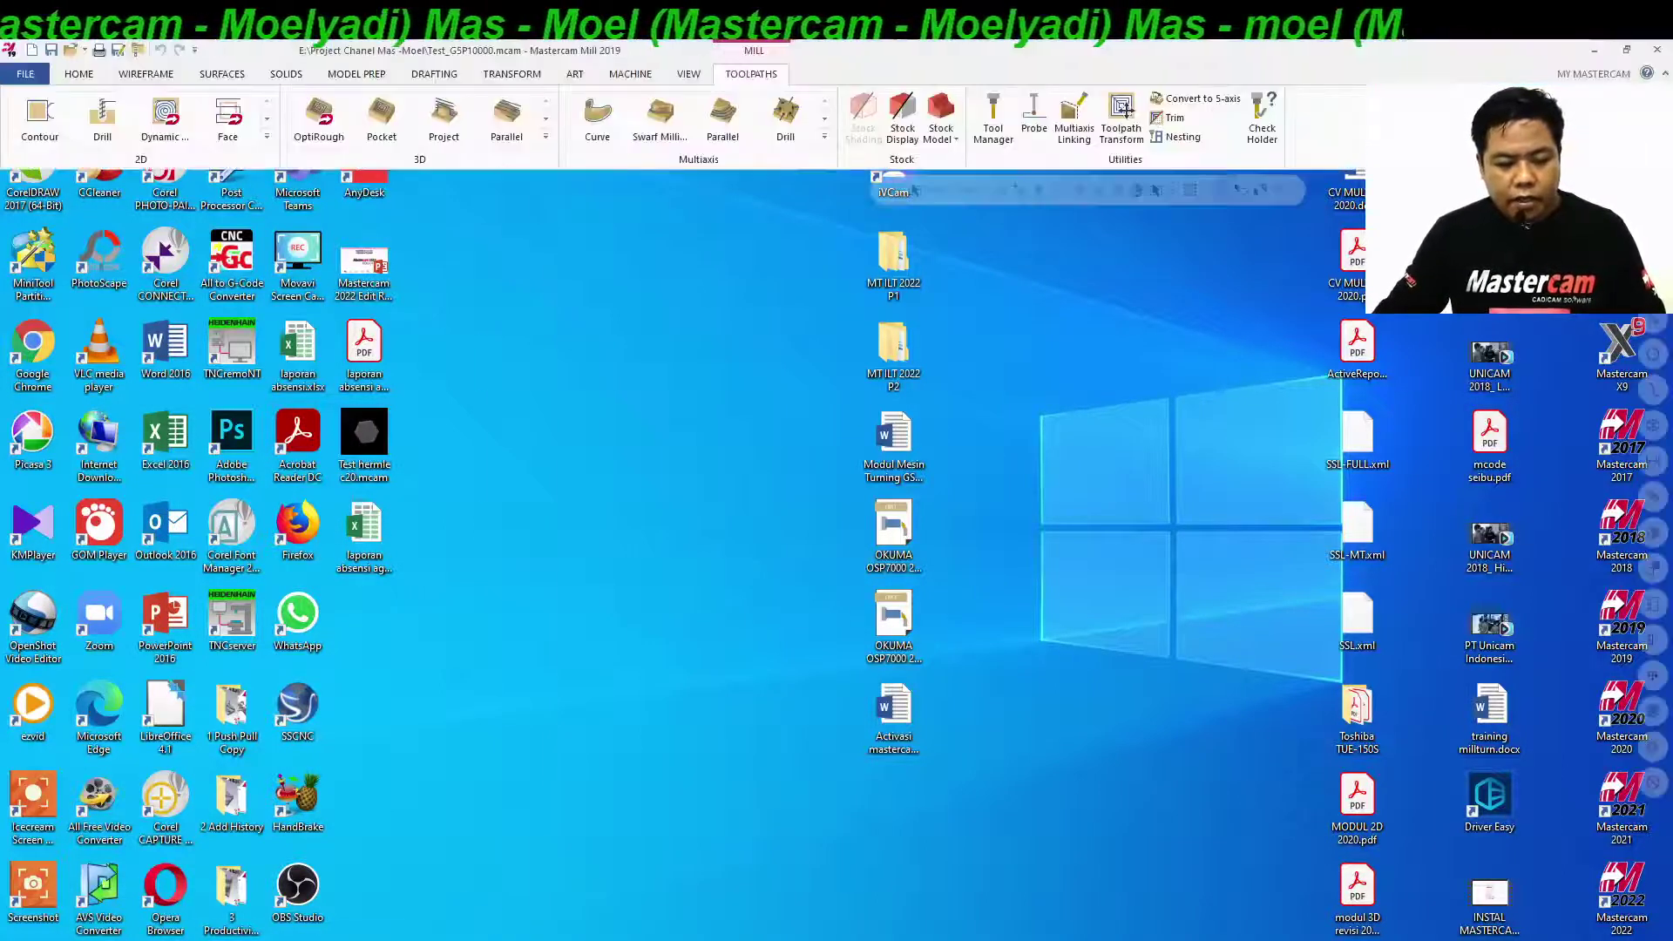
scroll(903, 345, down, 1)
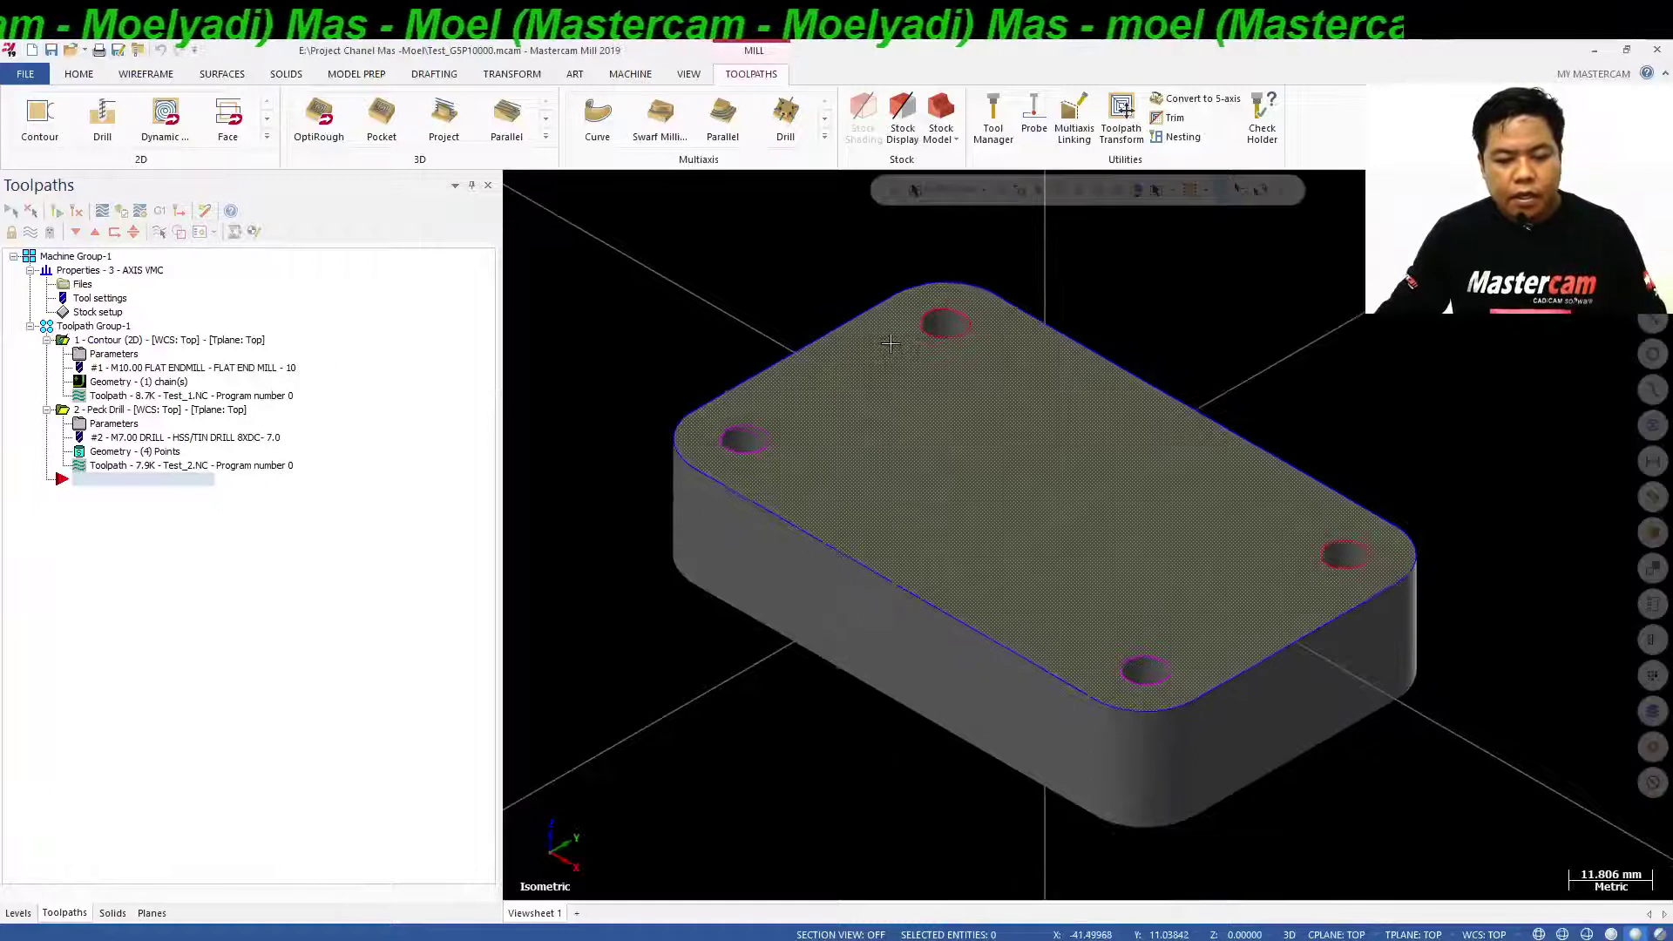
click(218, 340)
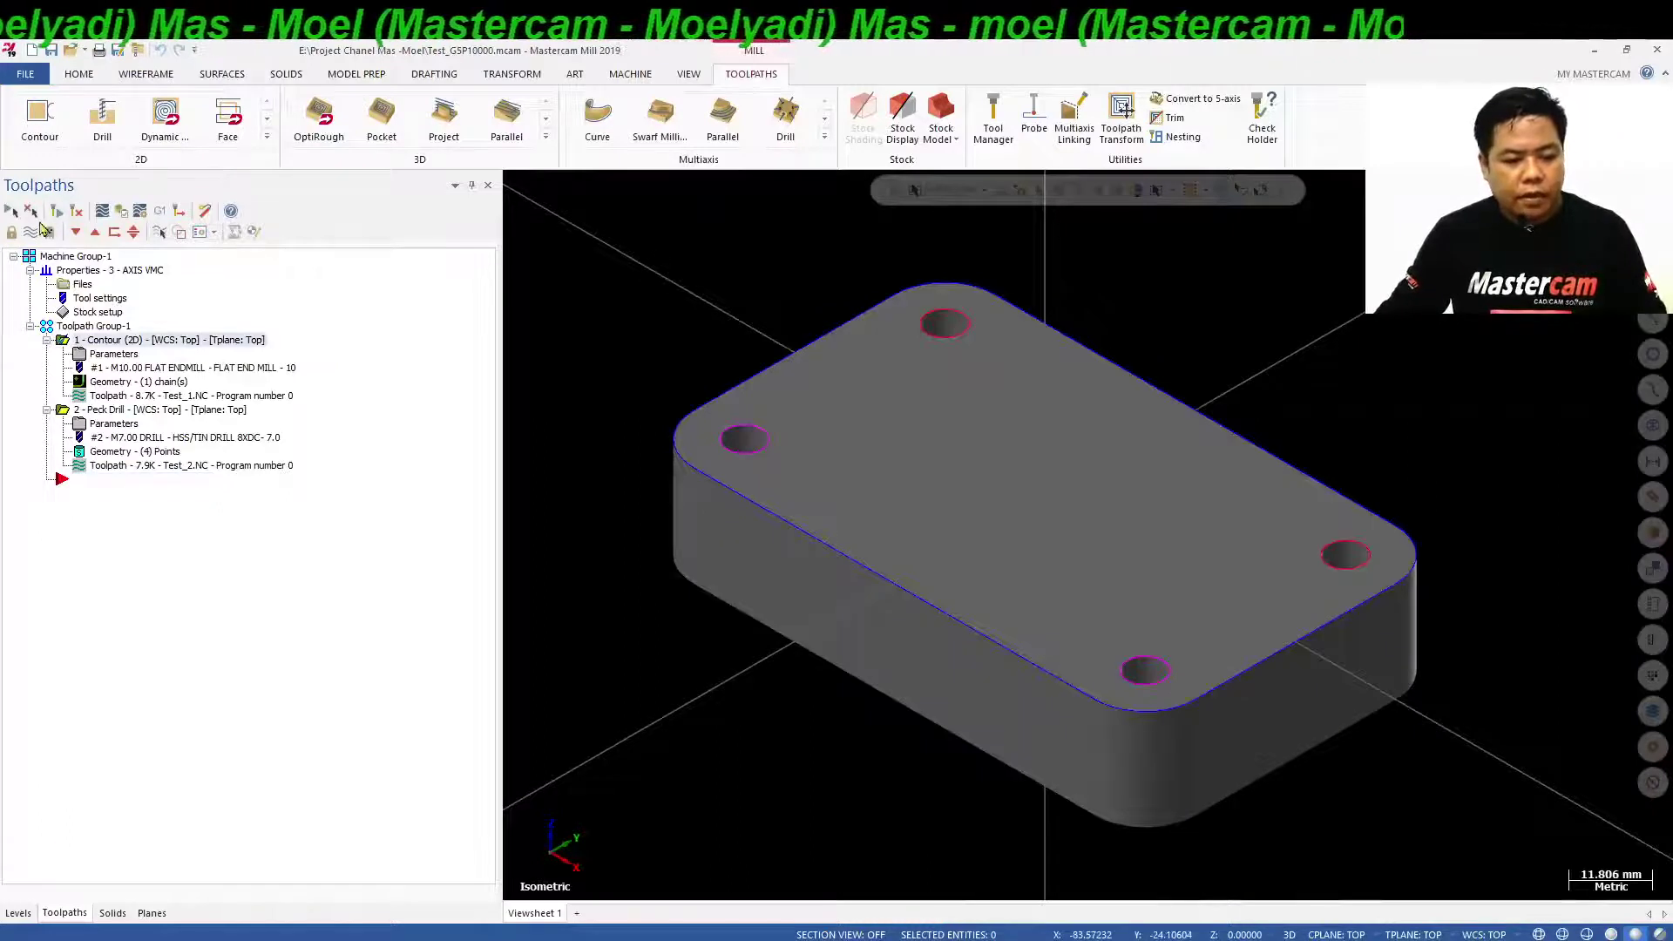
click(33, 232)
click(34, 232)
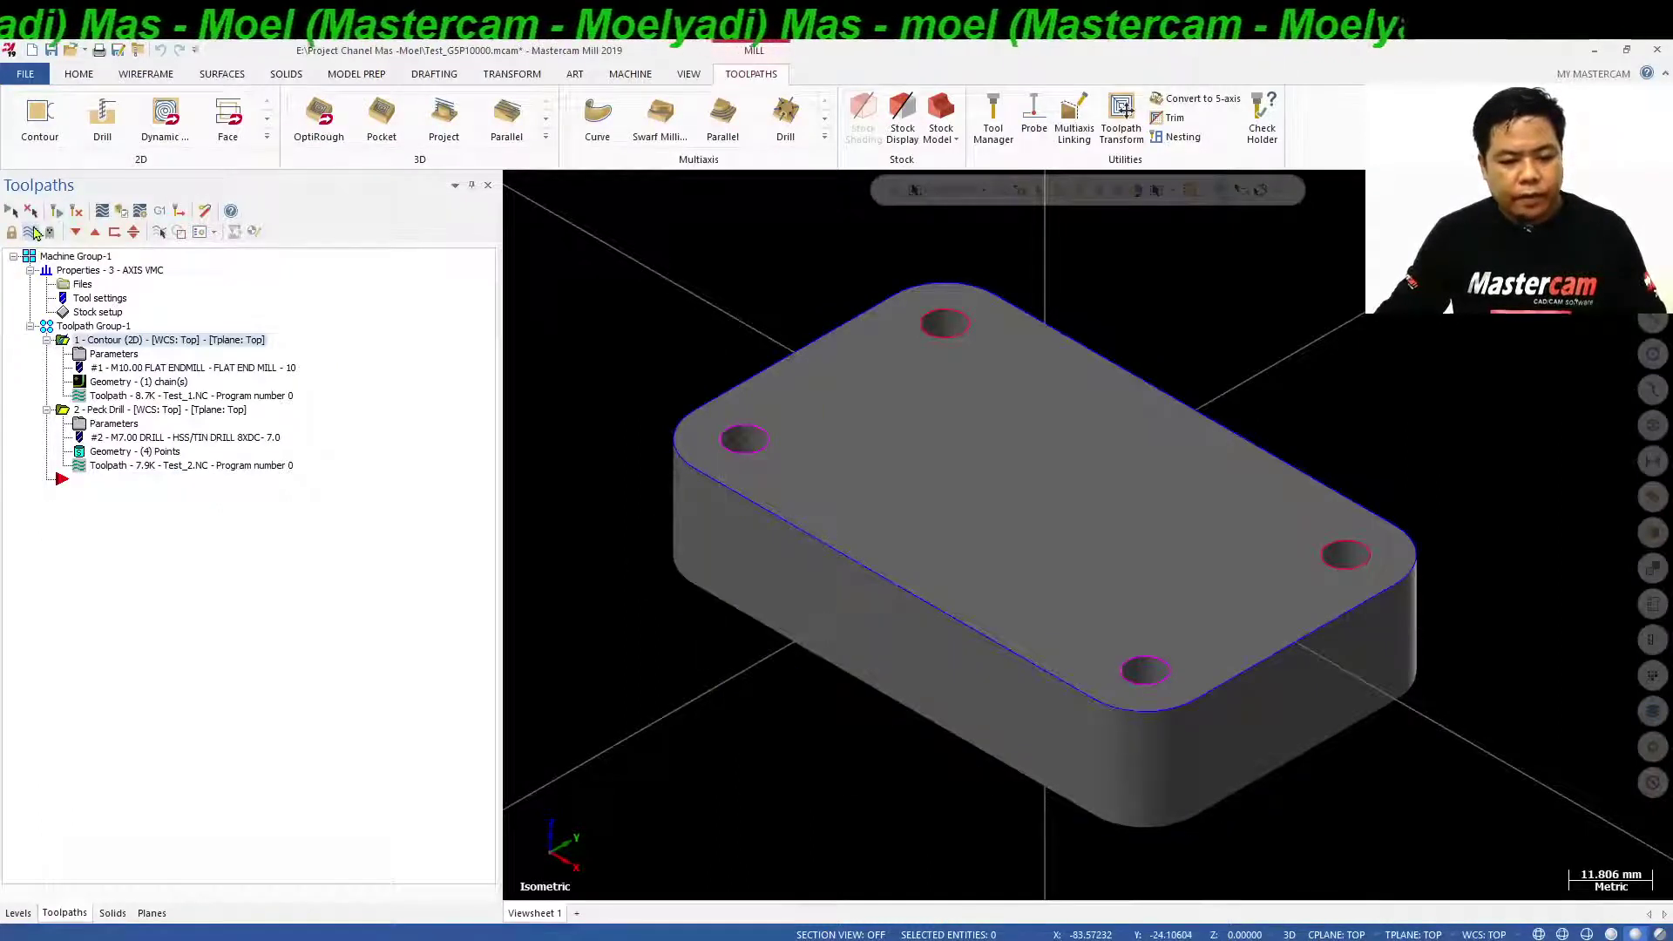
Post the selected contour operation as Test_1.NC, replacing the existing file.
click(160, 212)
click(114, 546)
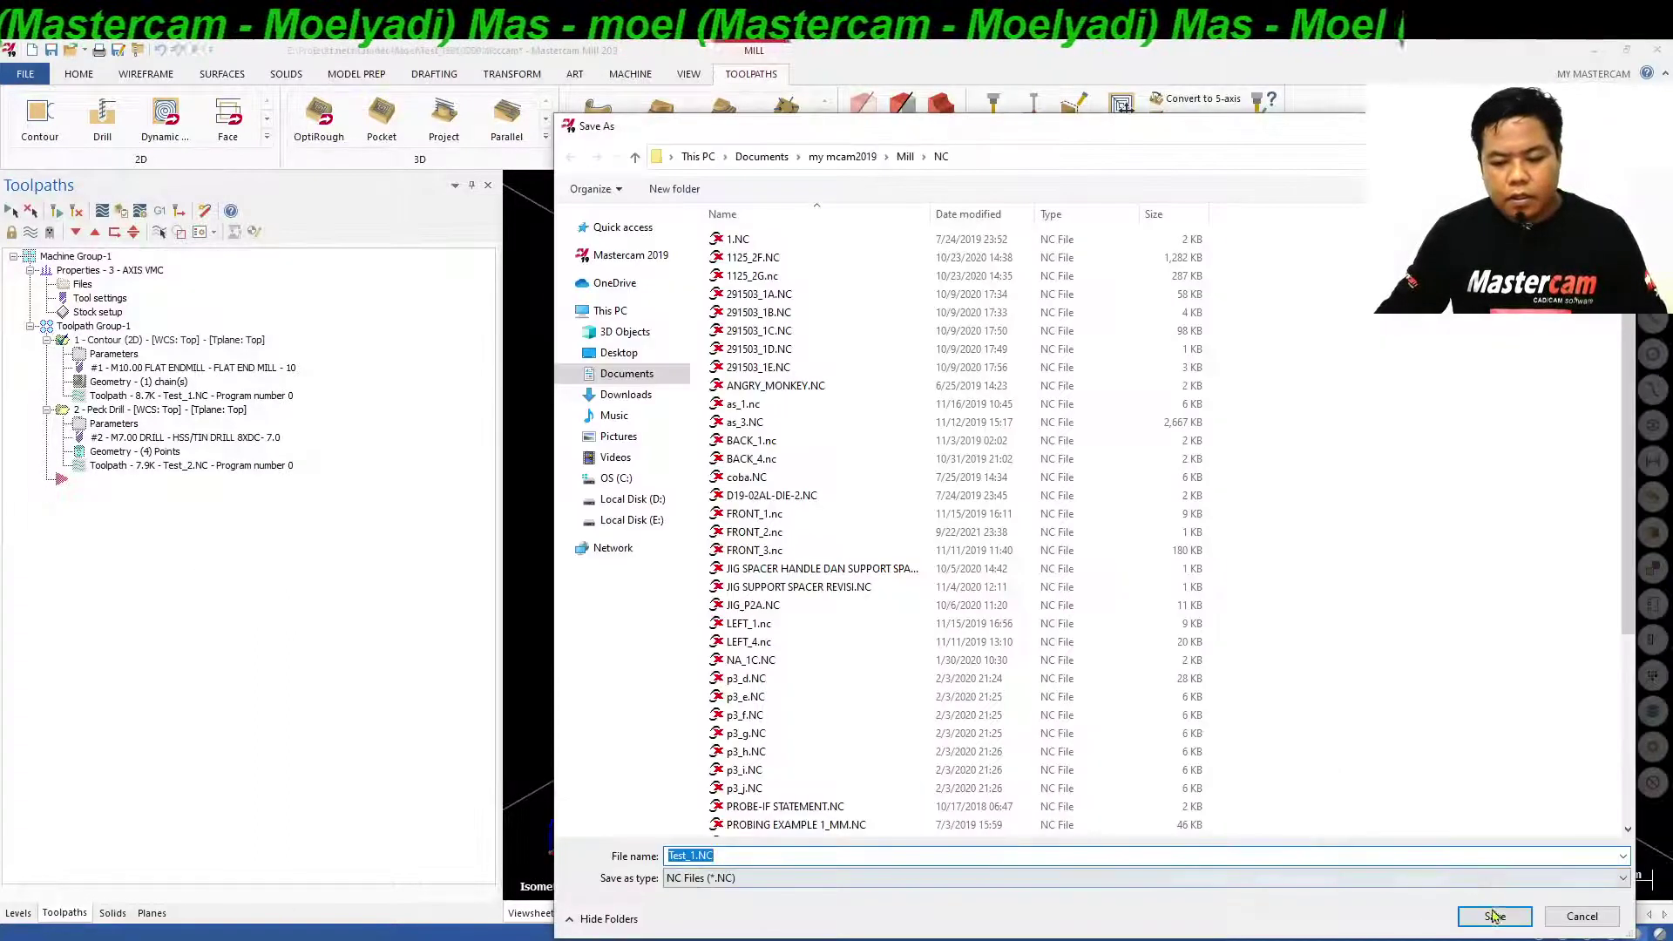
click(1495, 916)
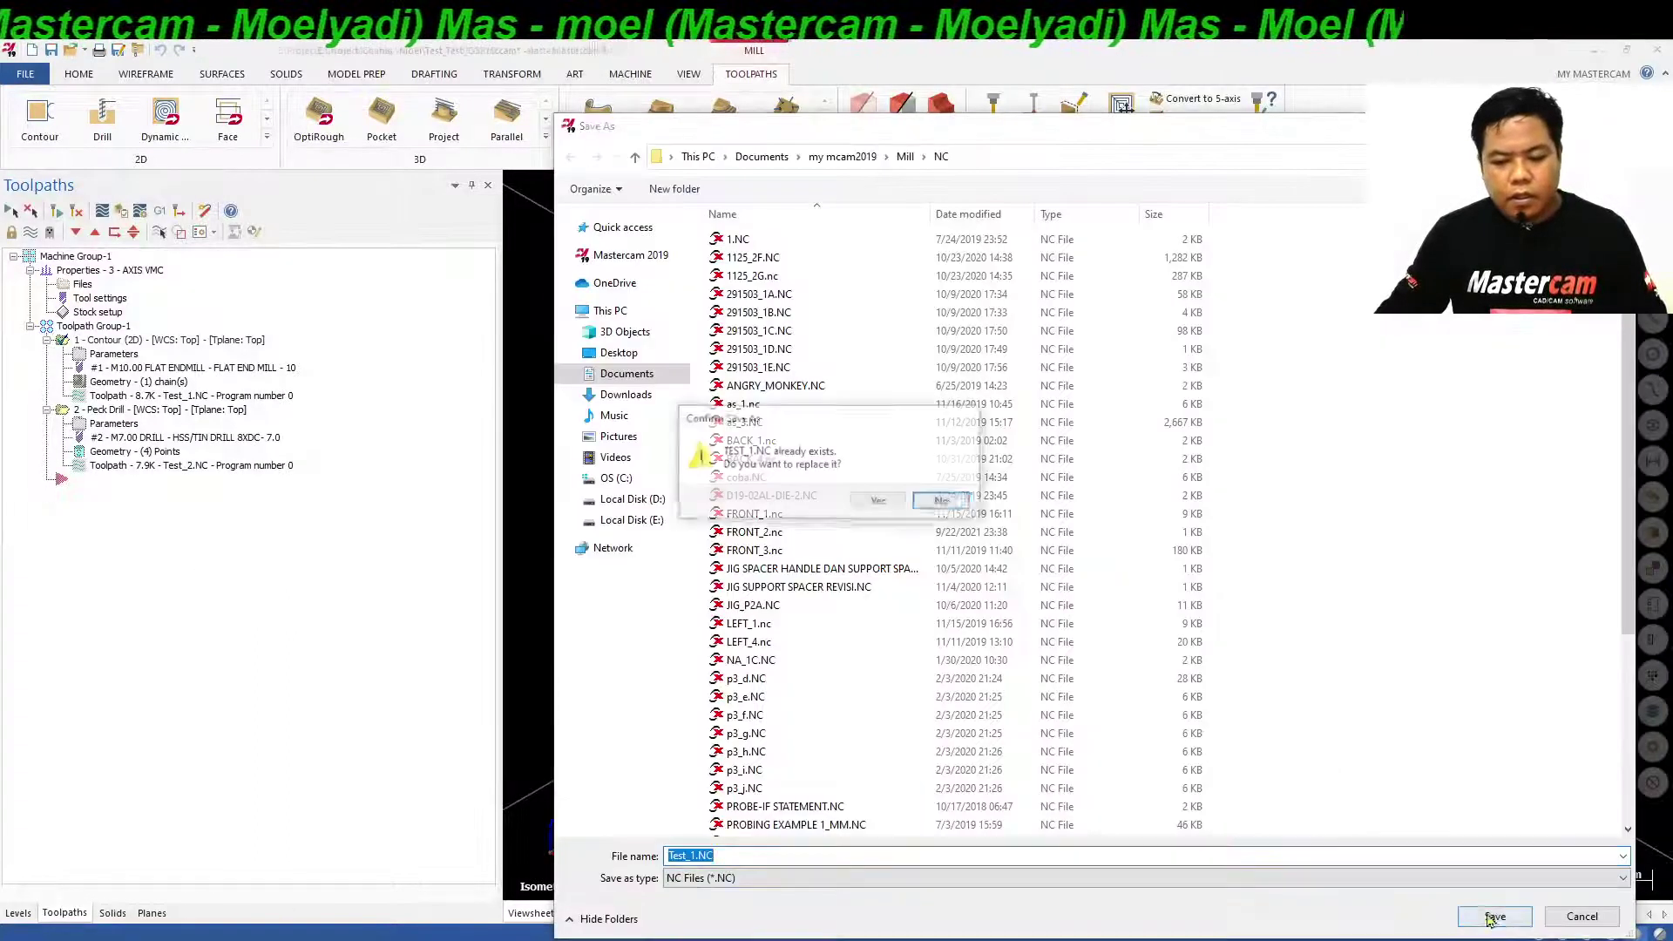
click(878, 502)
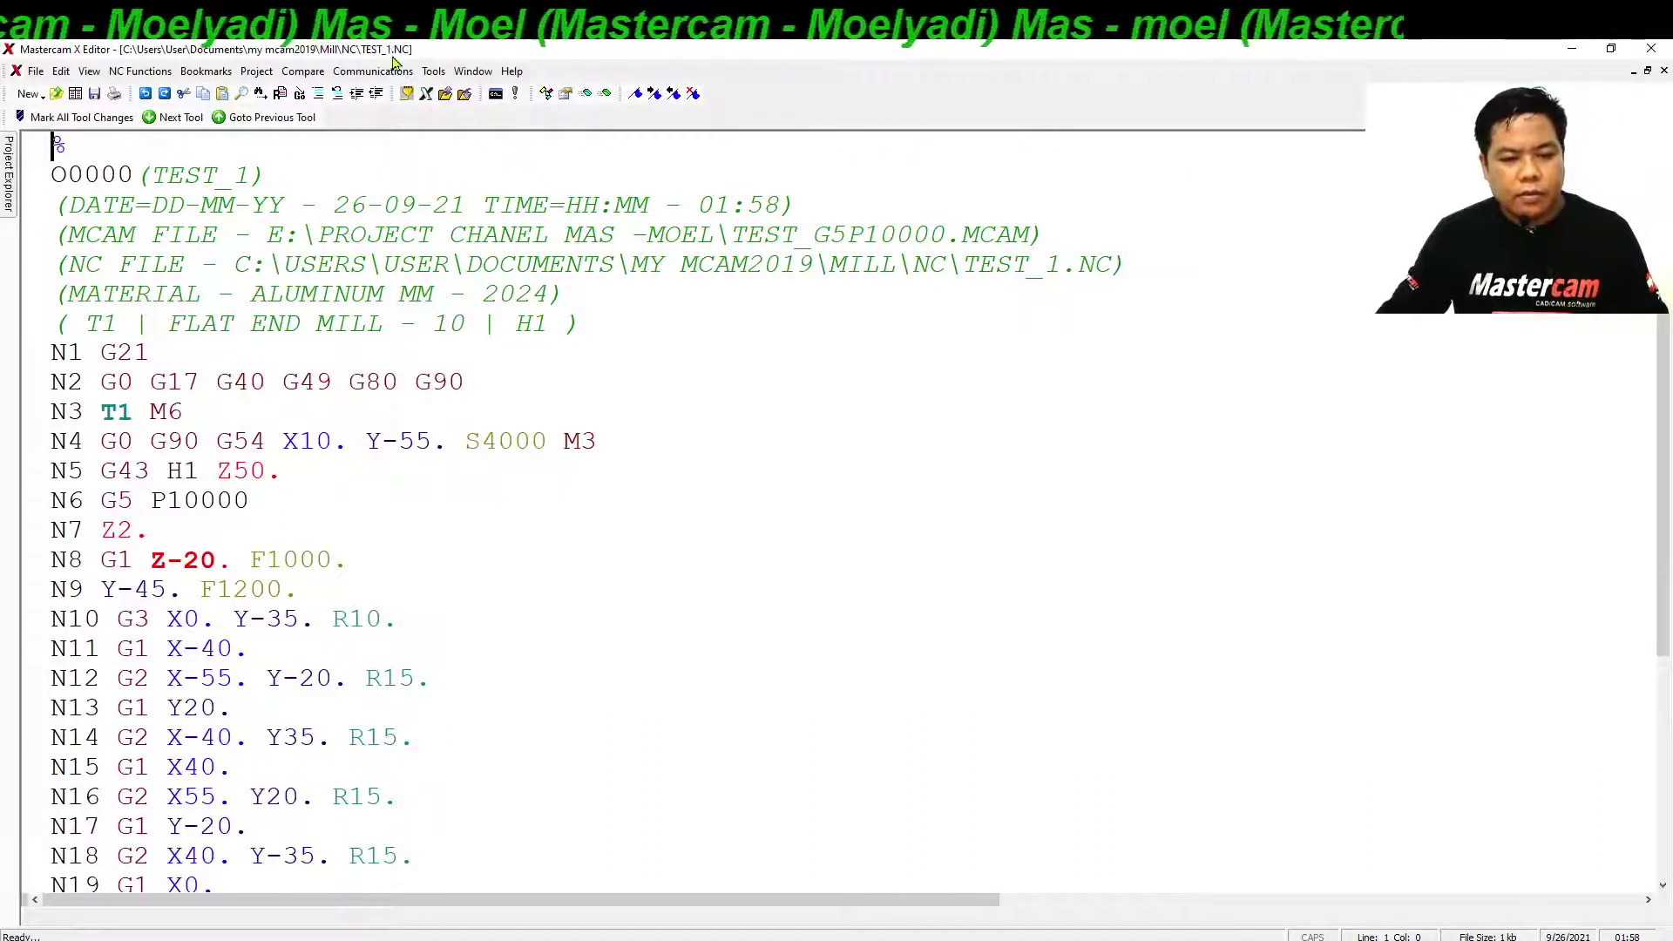
Check the NC extension in the posted program's file path comment and close the code editor.
click(1113, 272)
shift+click(1078, 265)
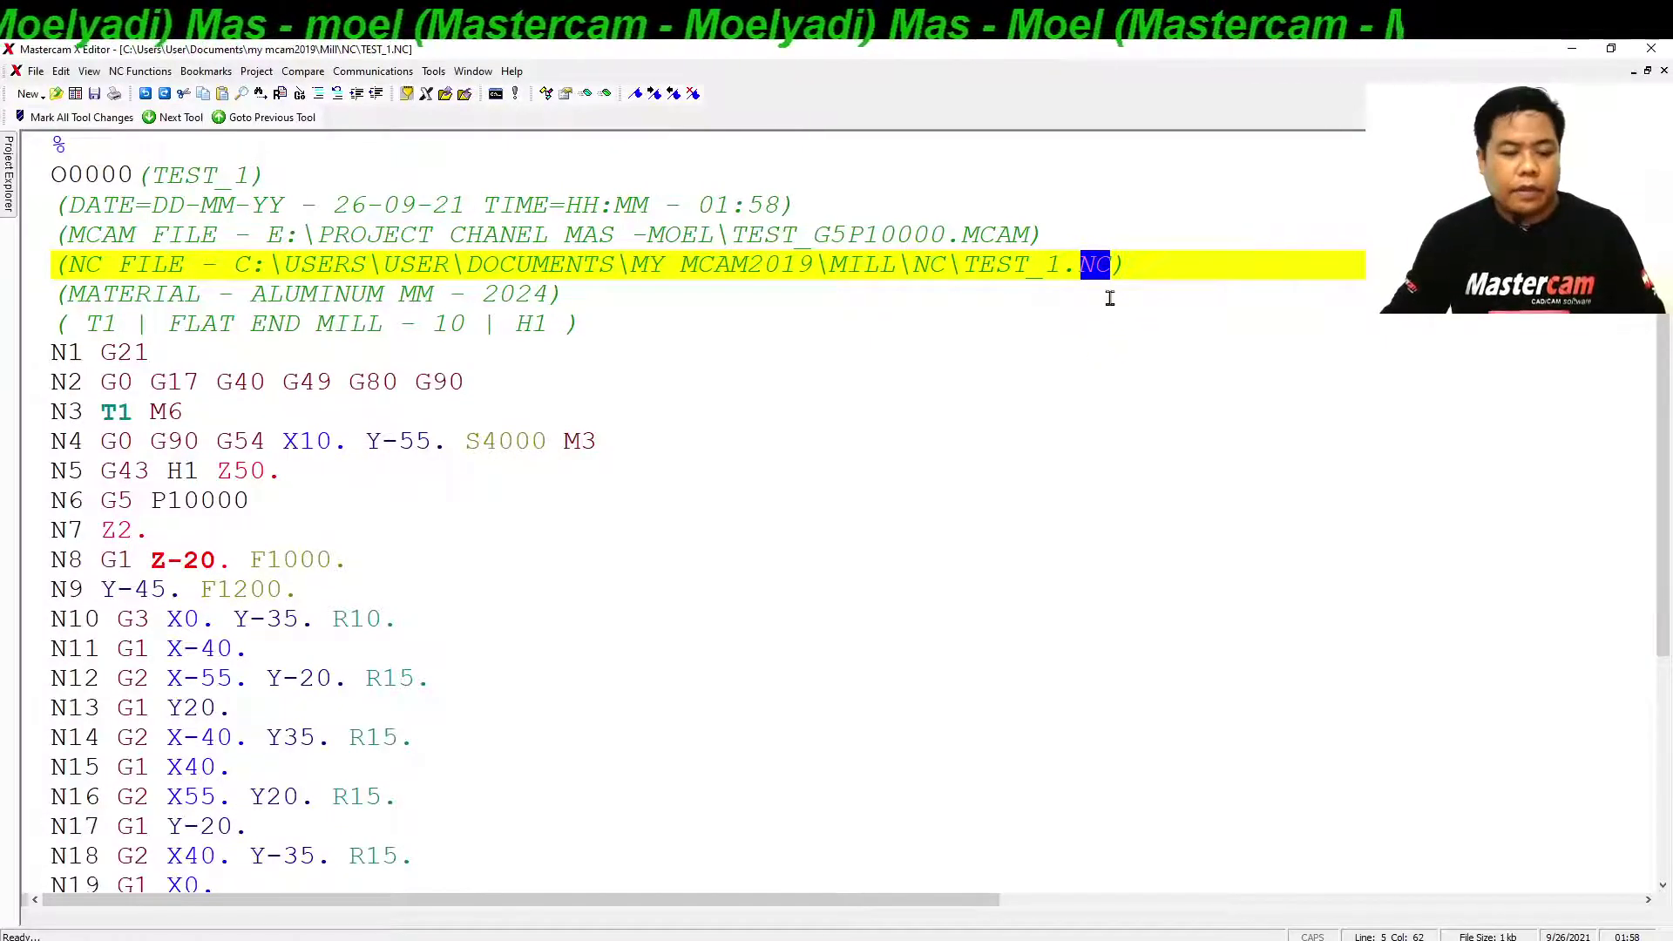
click(1652, 49)
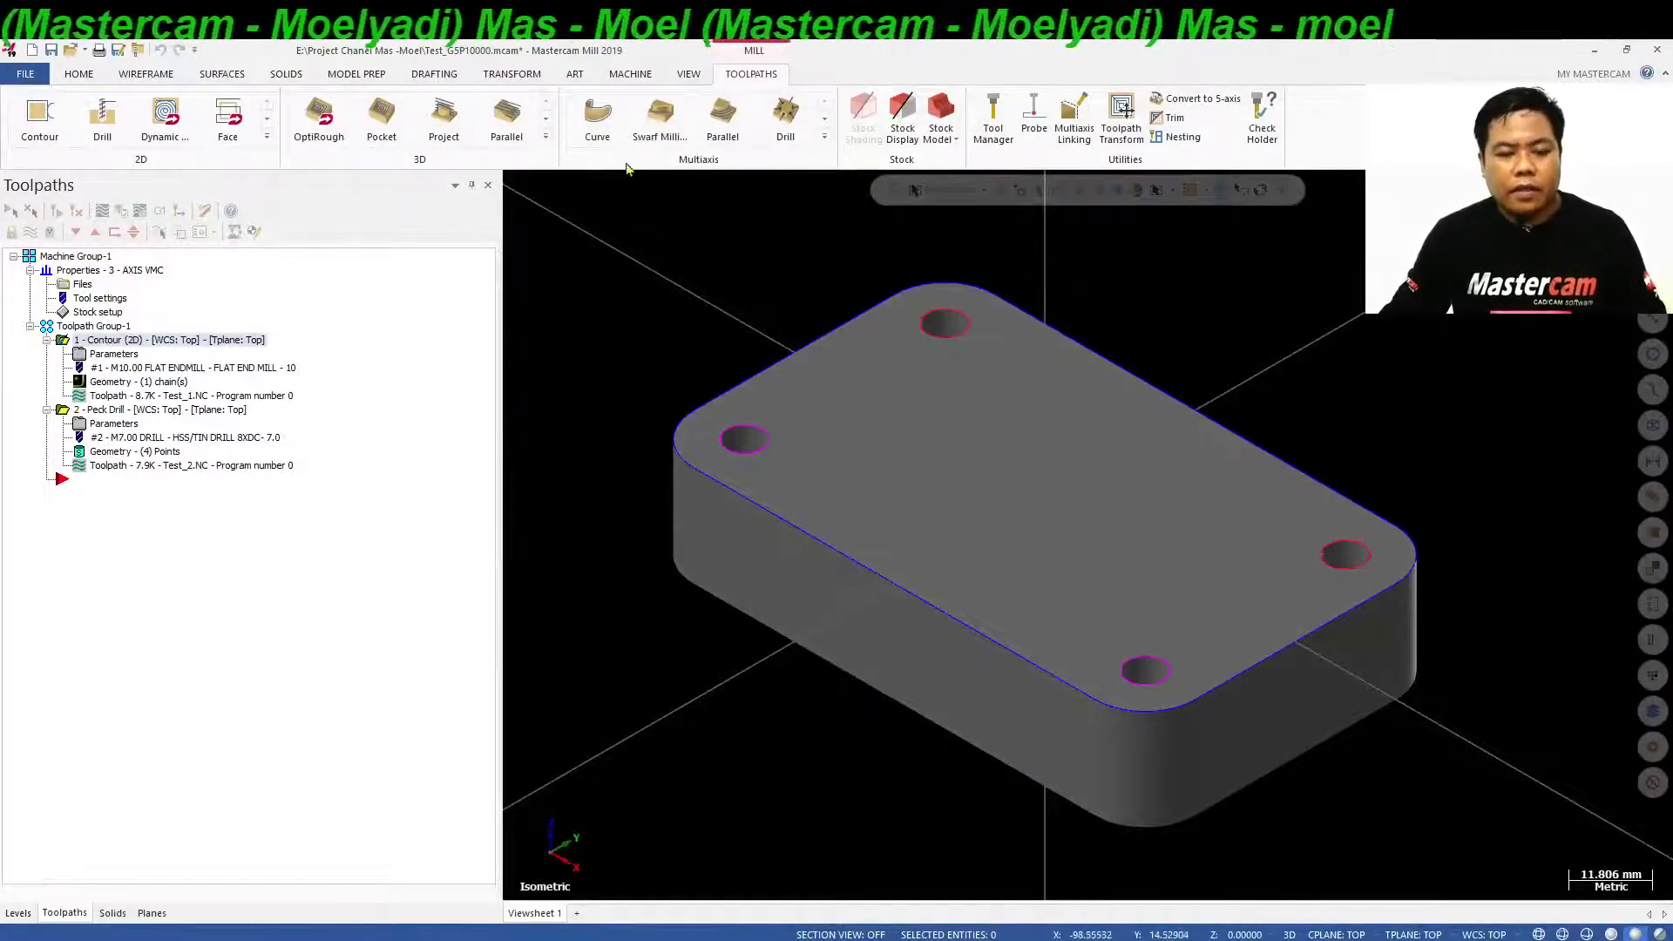
Set the NC file extension to .eia in the Files settings of the machine's control definition.
click(631, 77)
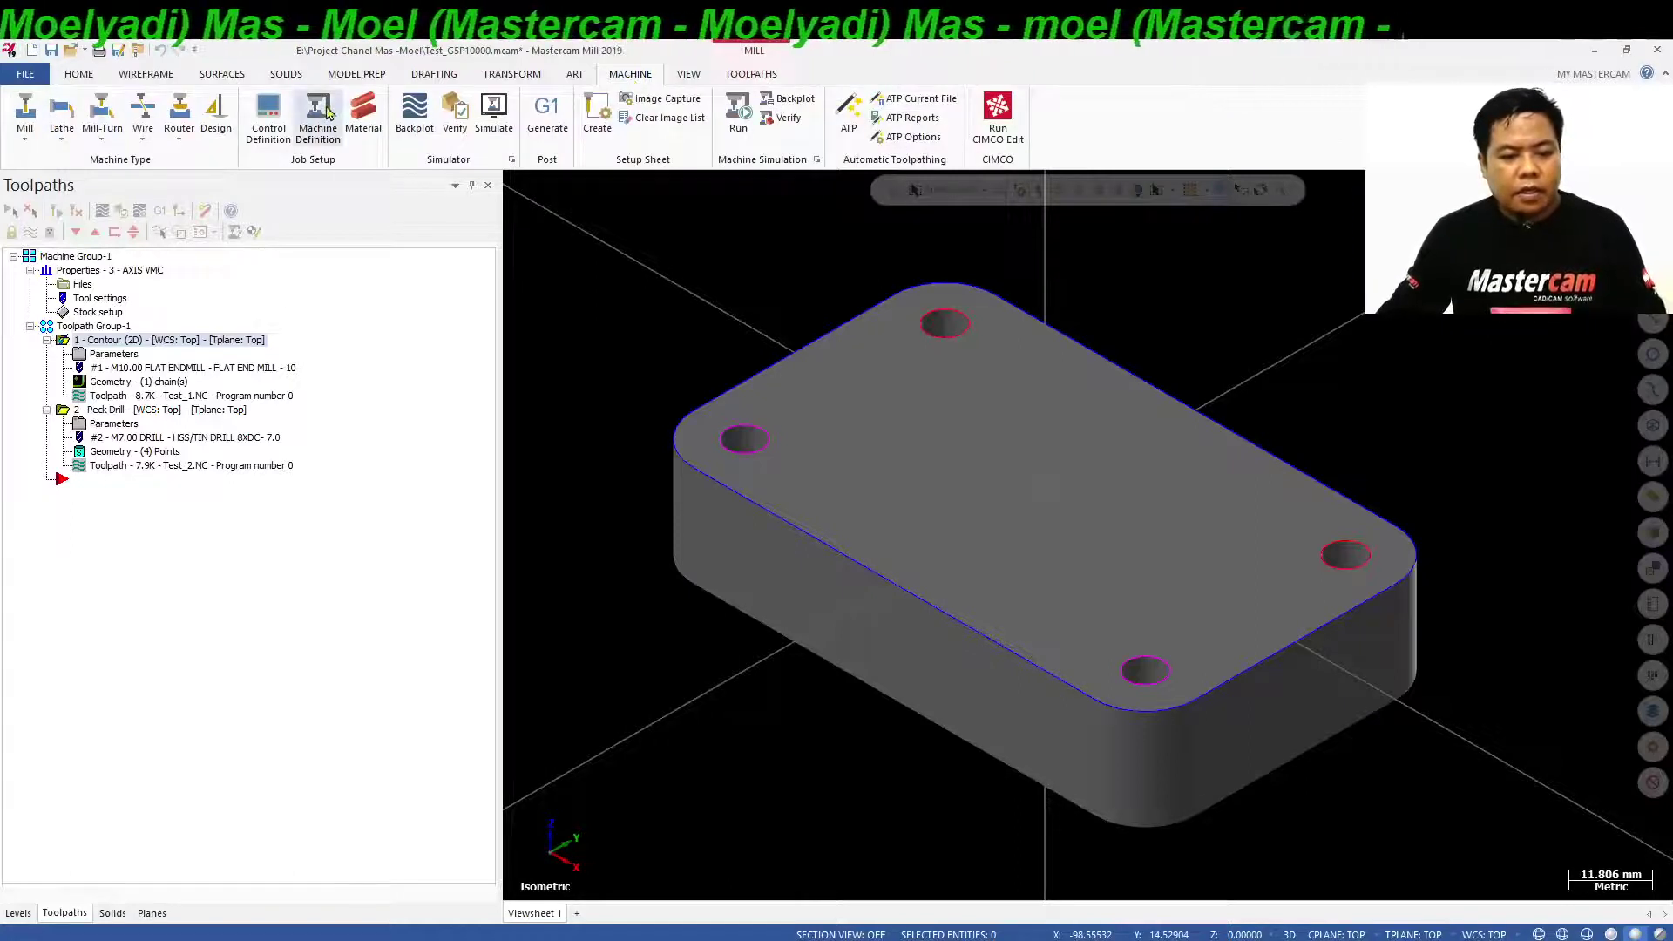
click(317, 138)
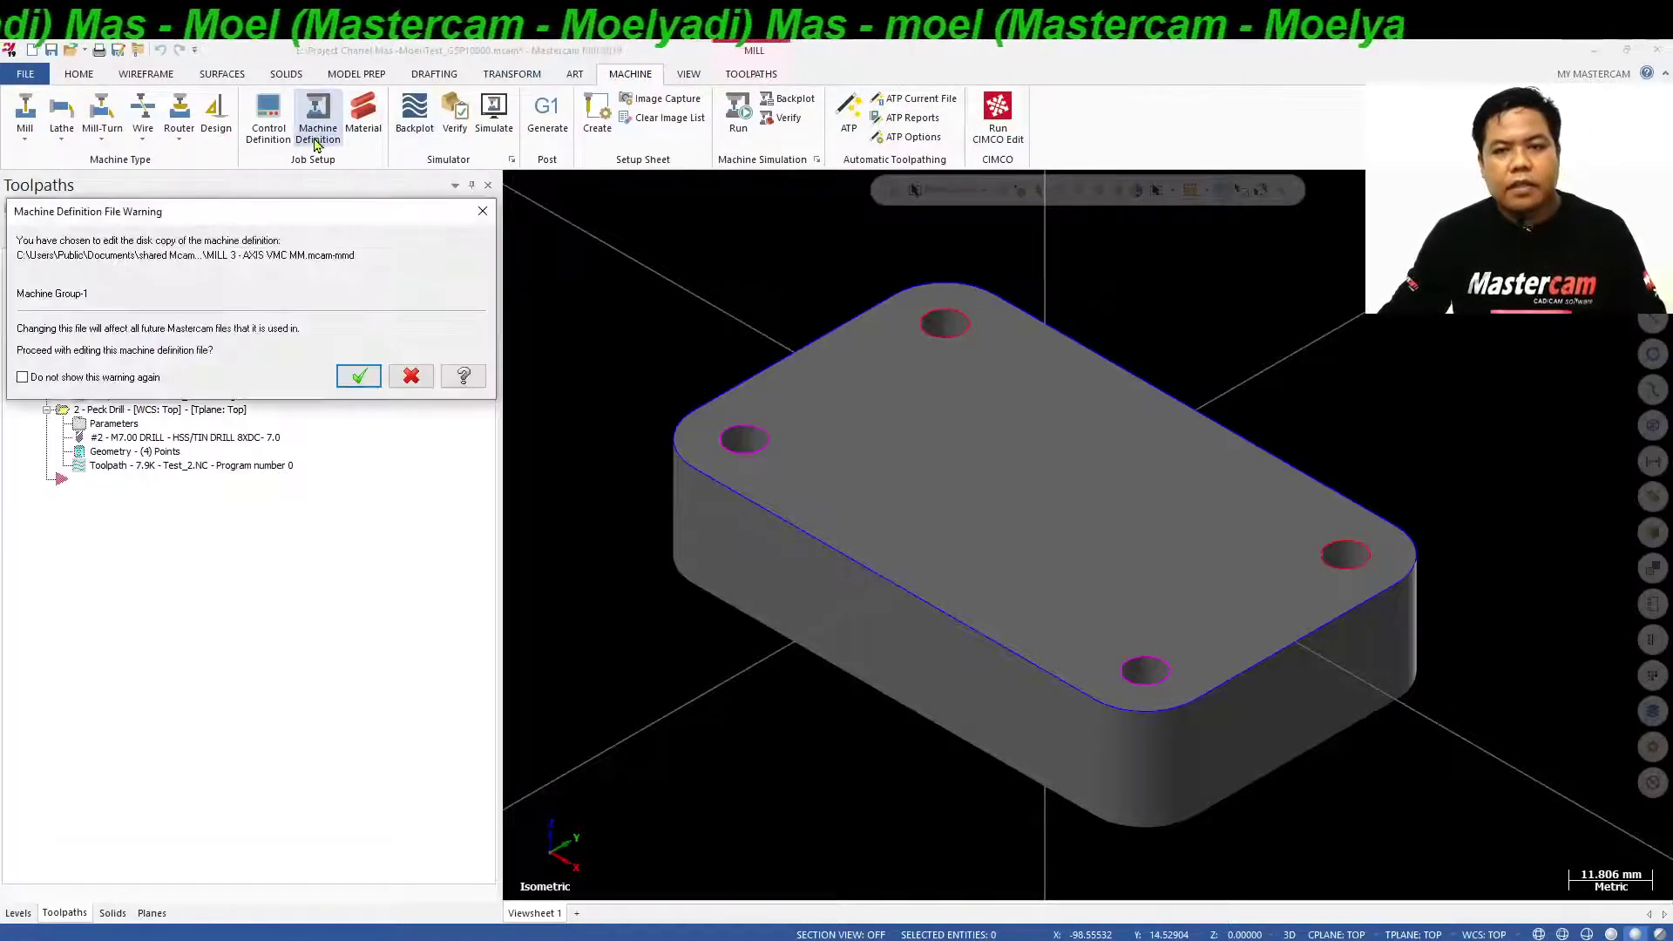
click(358, 376)
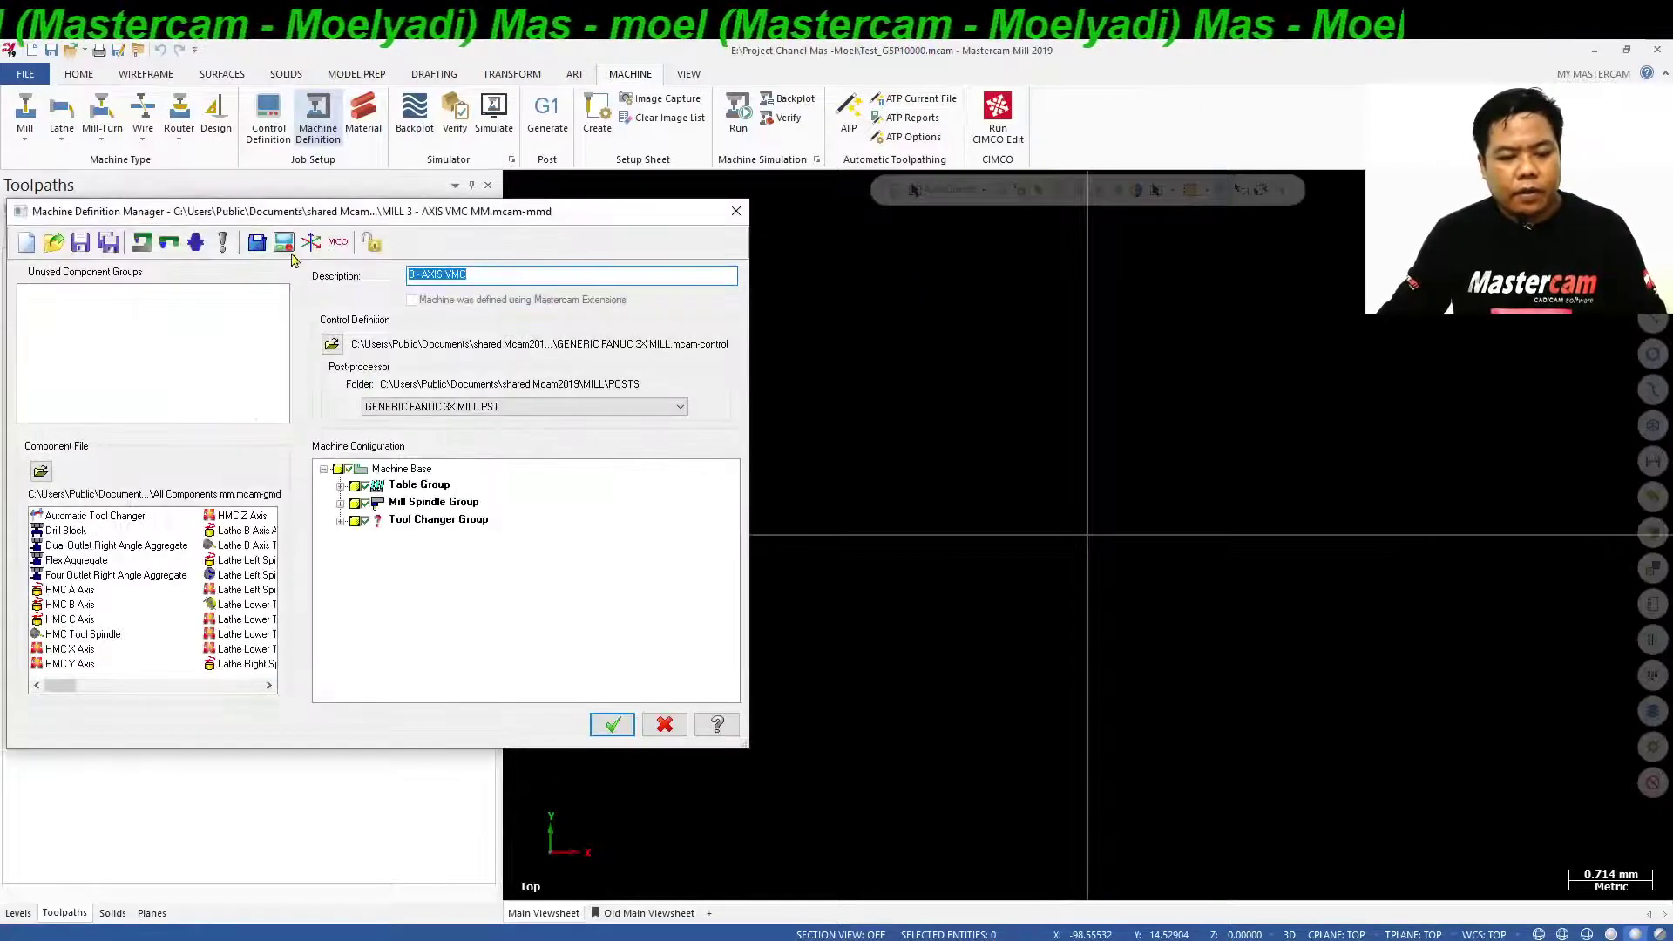
click(285, 244)
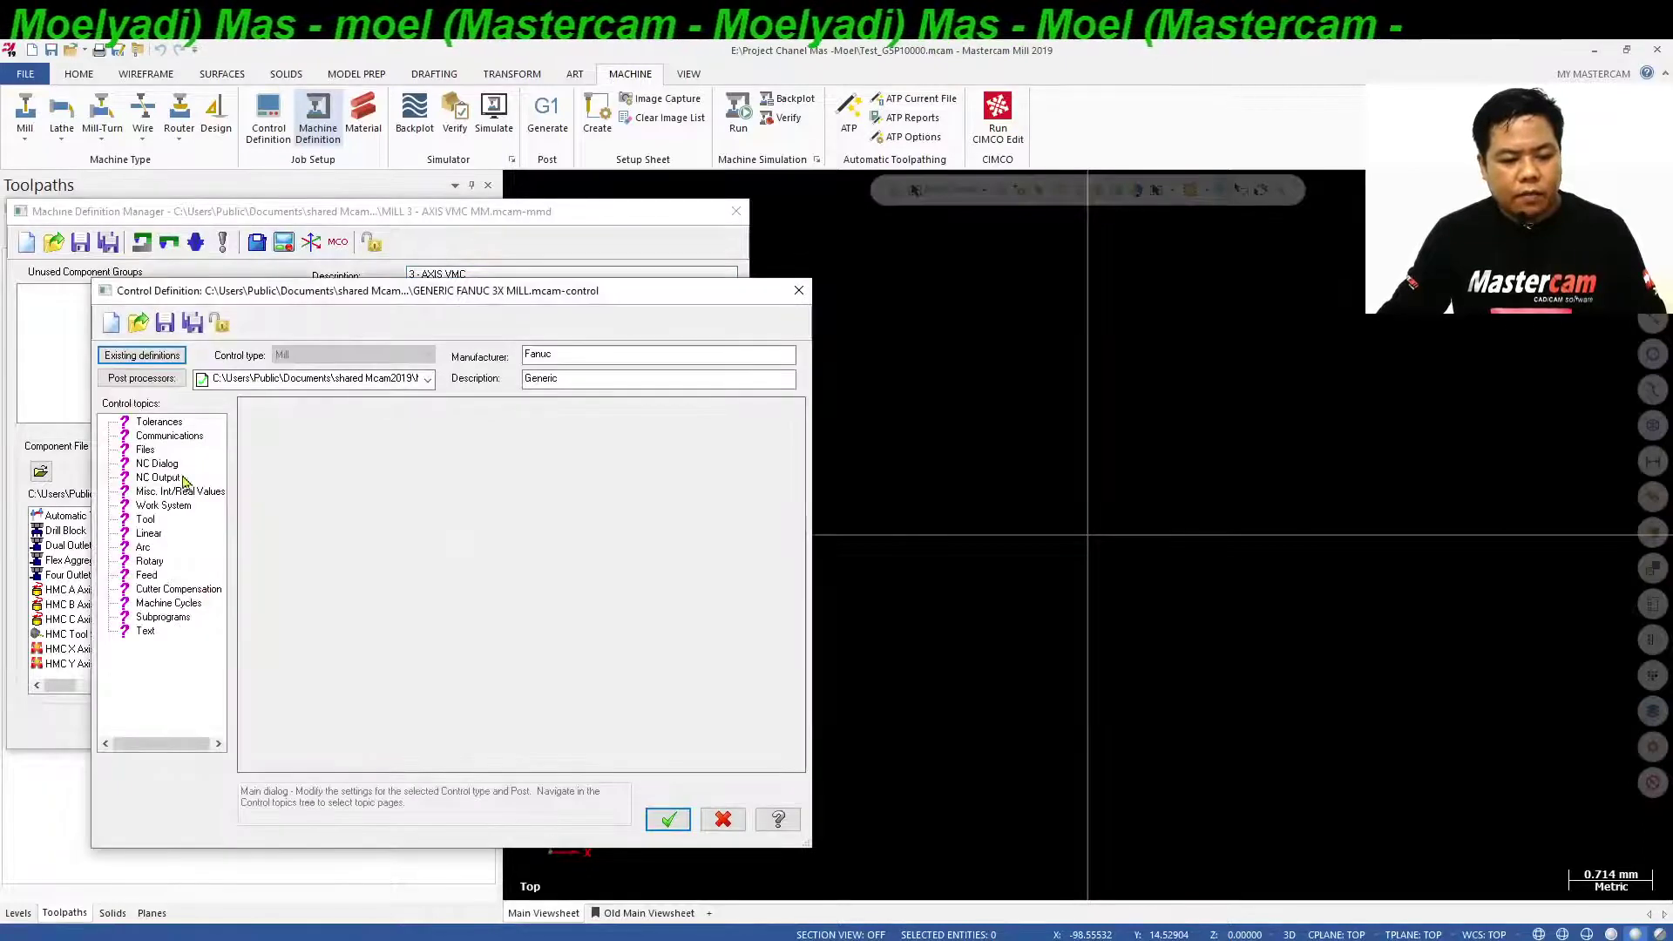
click(145, 451)
click(597, 684)
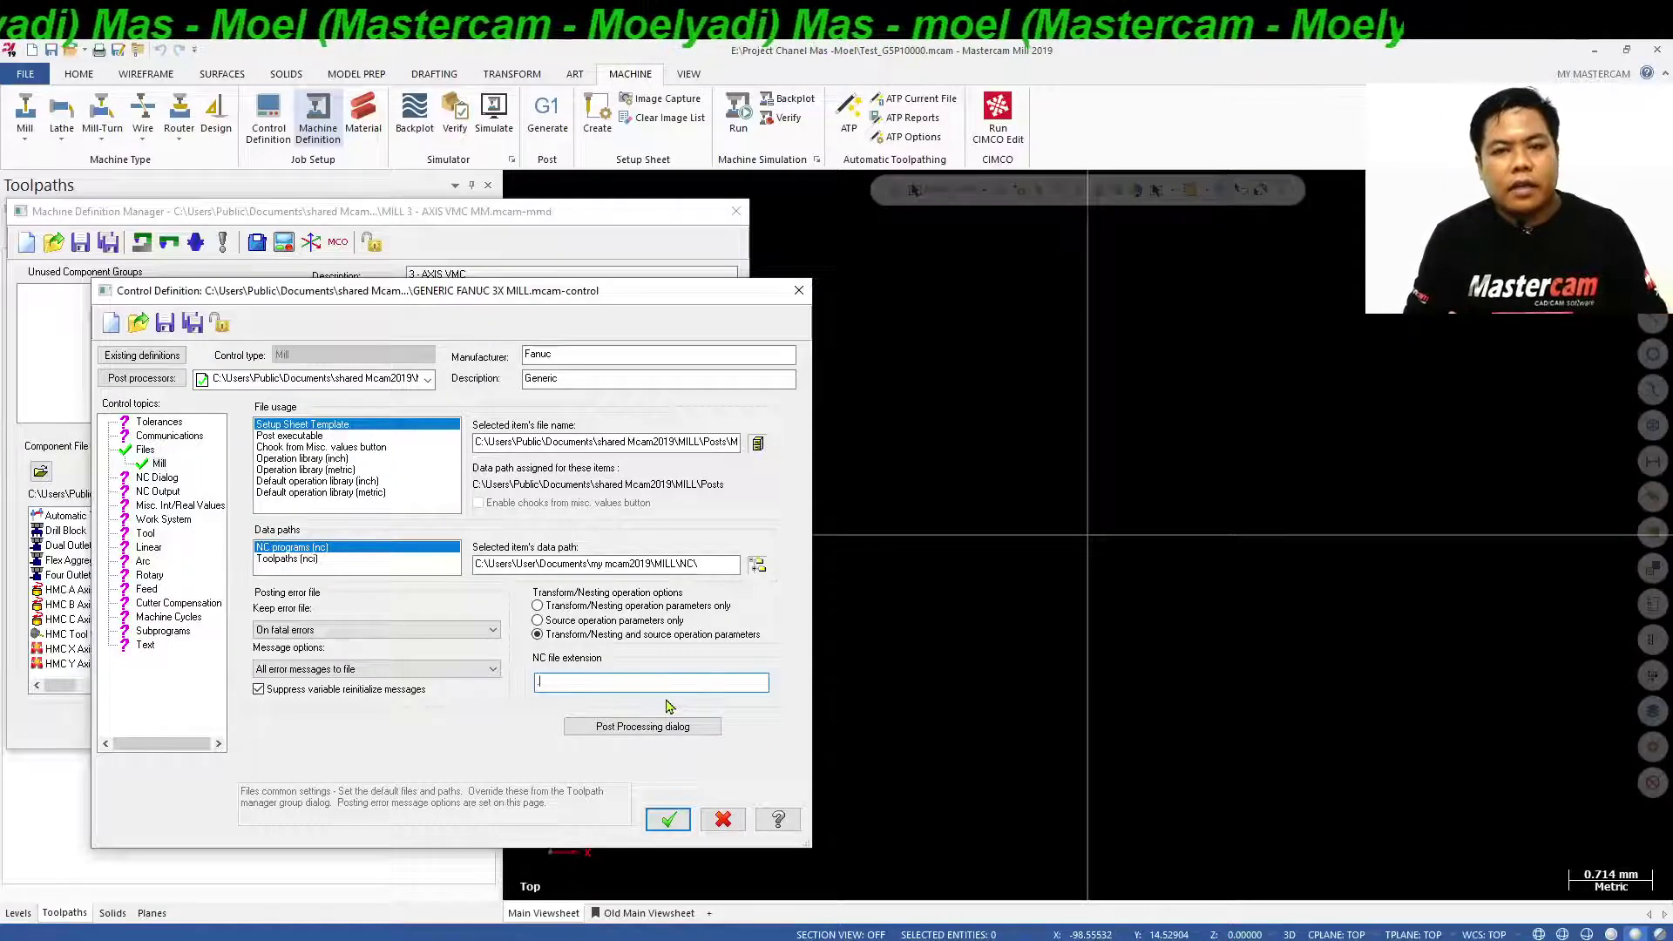
text(eia)
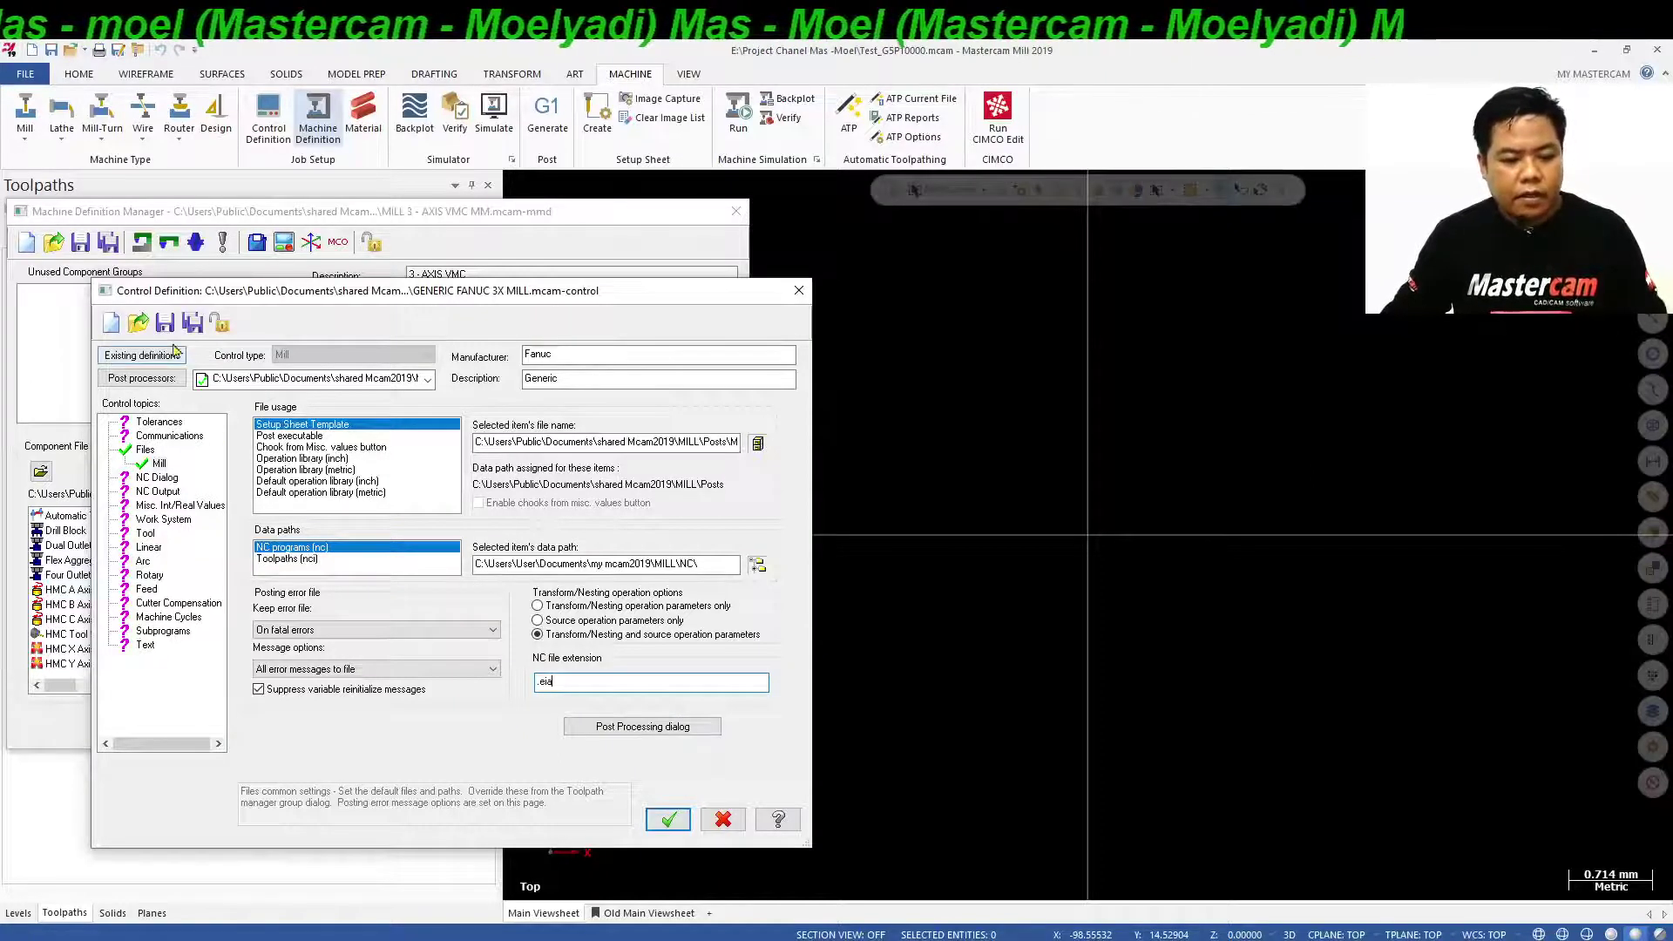
Accept the control definition, save the machine definition file and replace the group machine with the updated 3 - AXIS VMC.
click(668, 821)
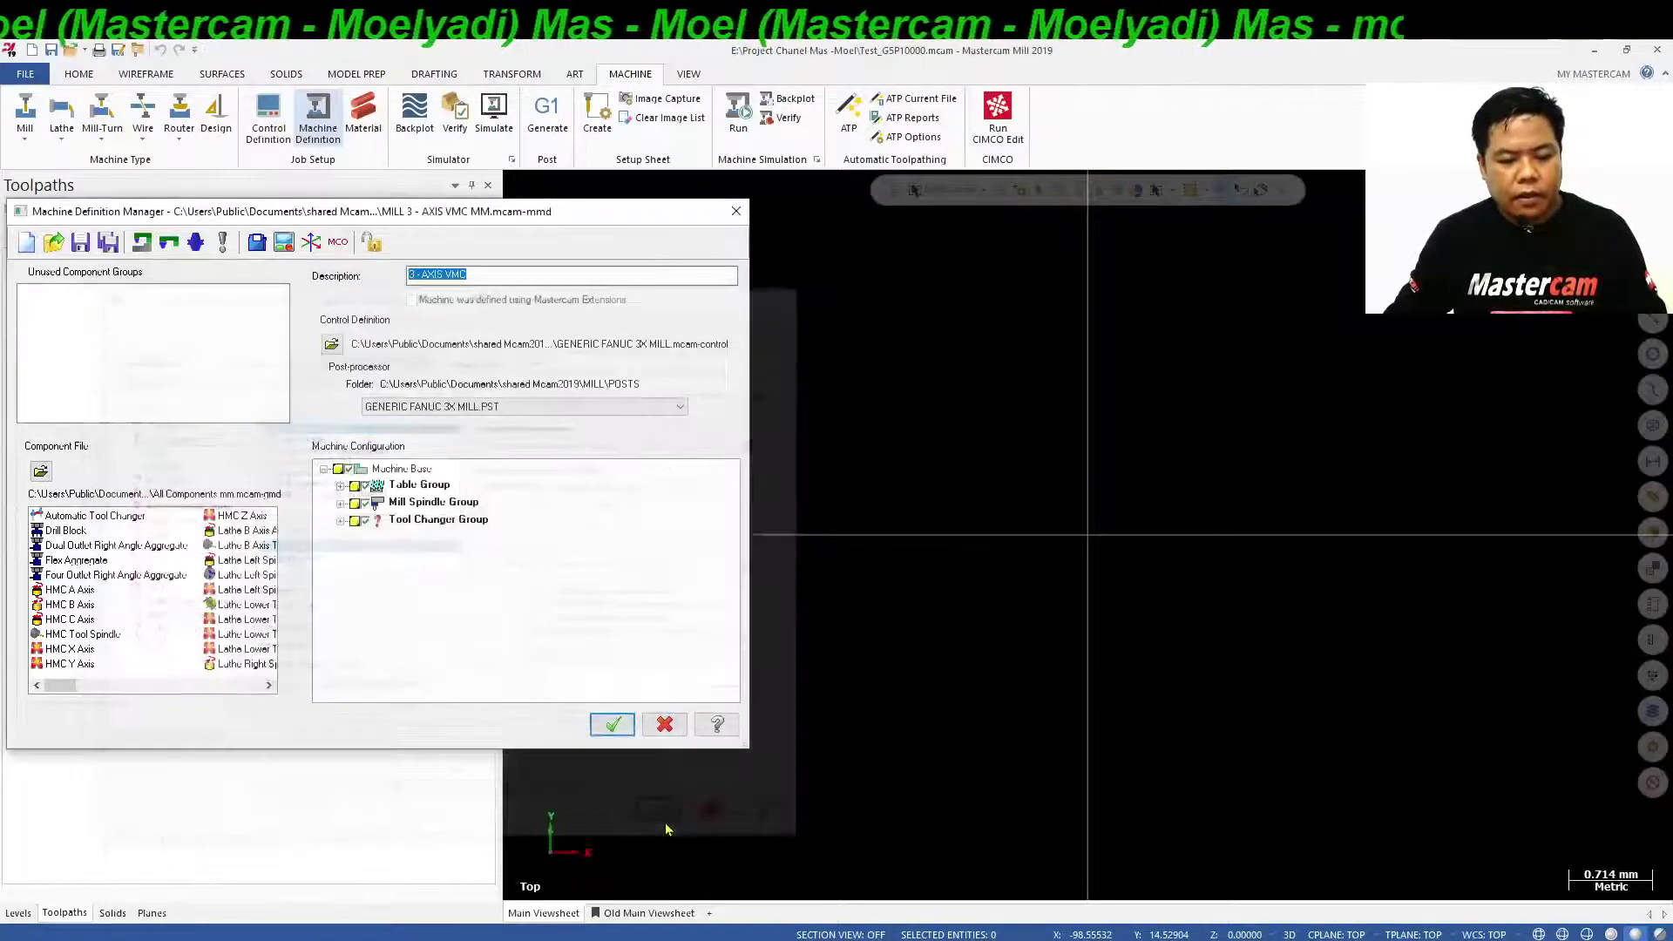
click(614, 725)
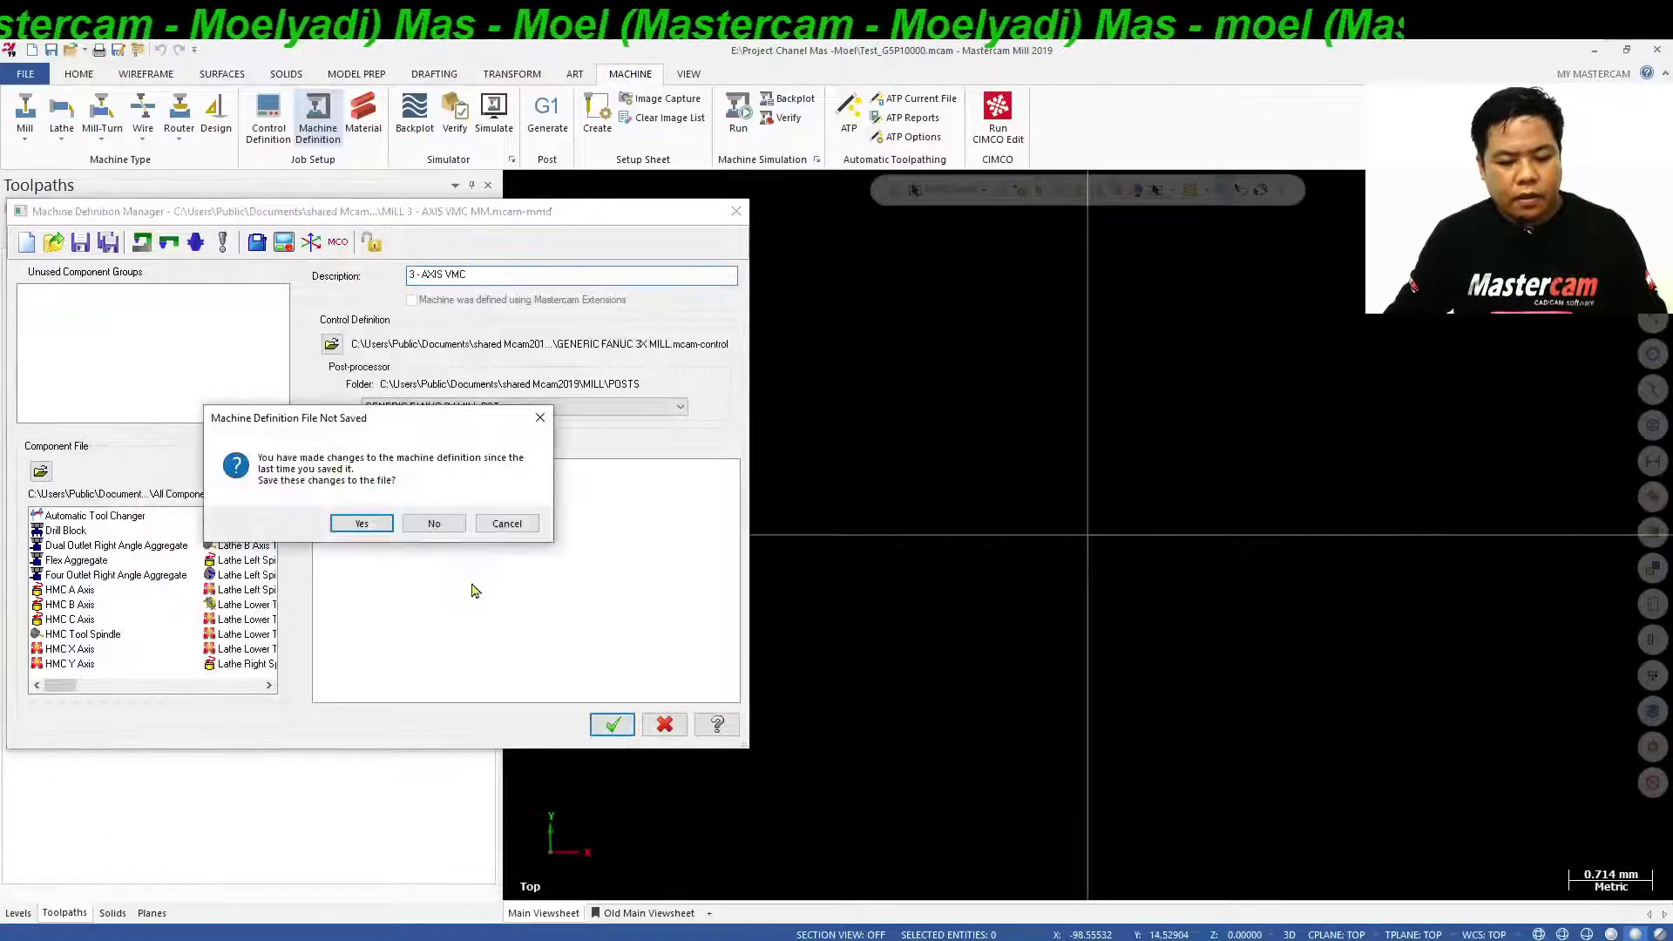
click(373, 526)
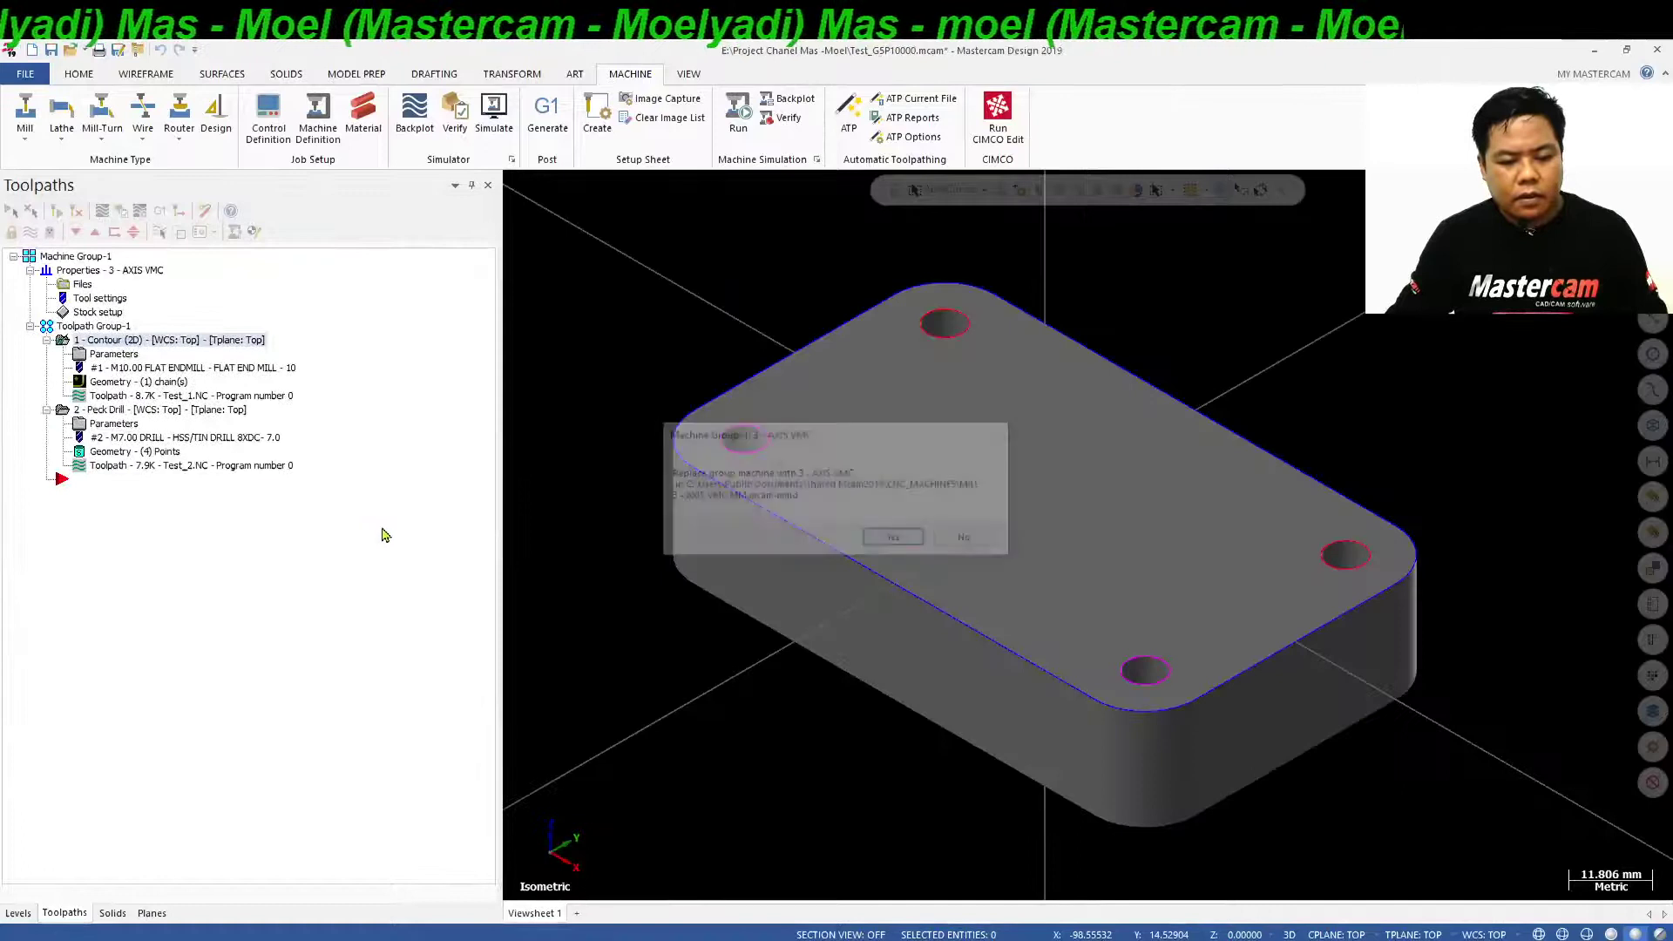
click(902, 549)
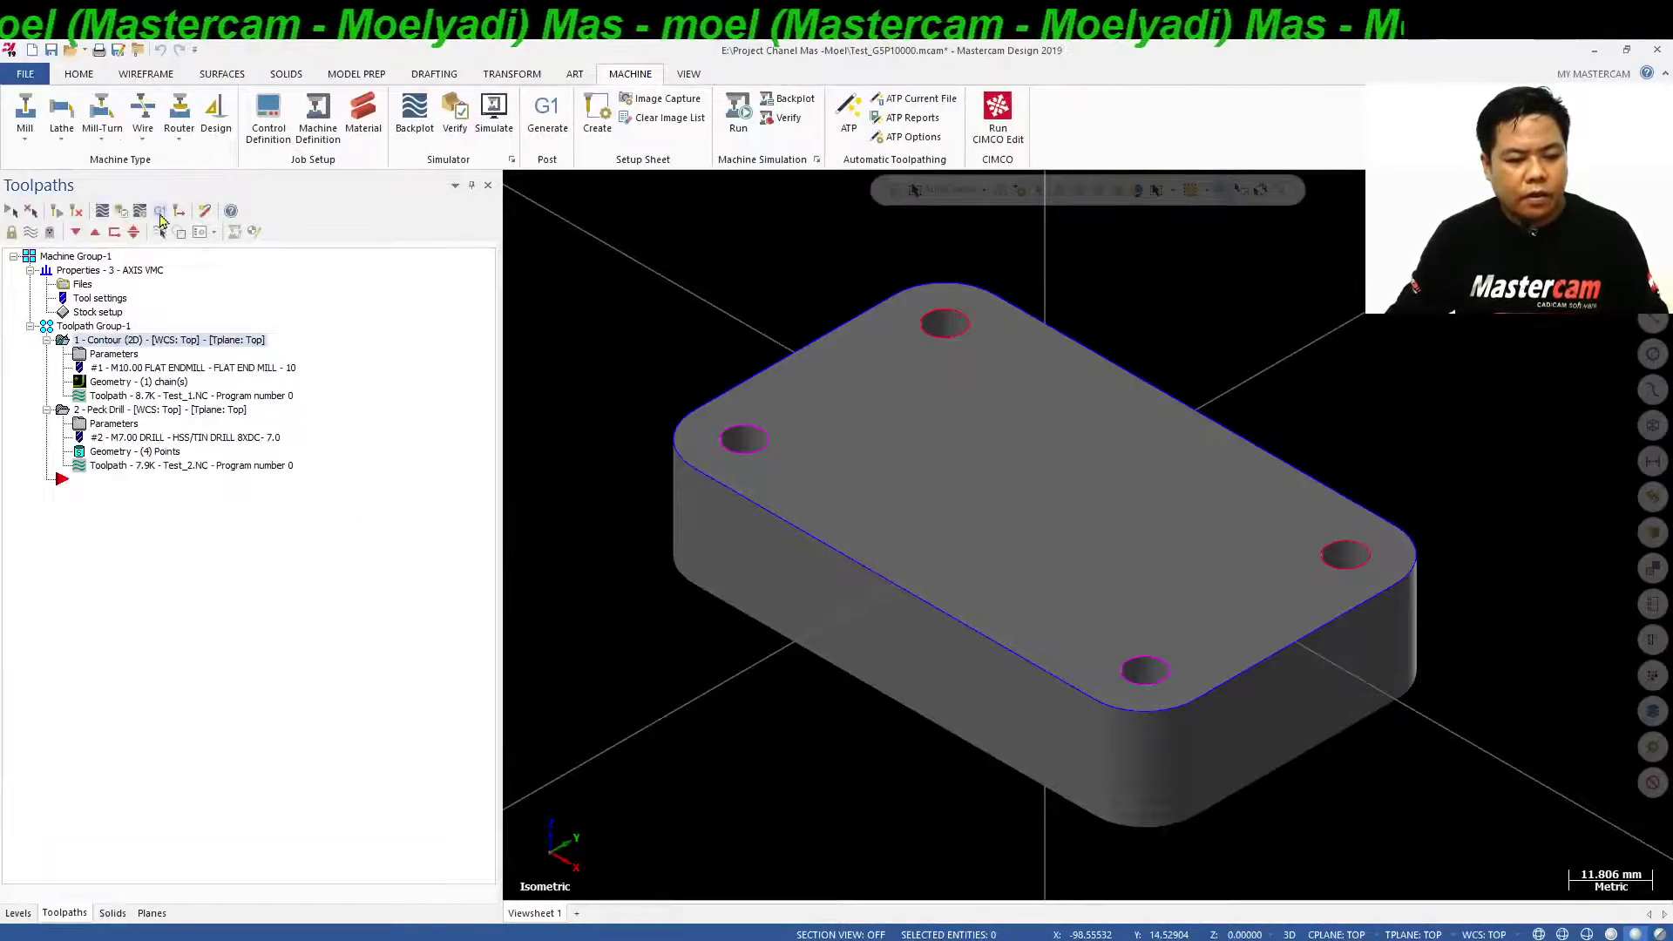
Post the 2D contour operation and save the program as Test_1.eia.
click(160, 211)
click(958, 527)
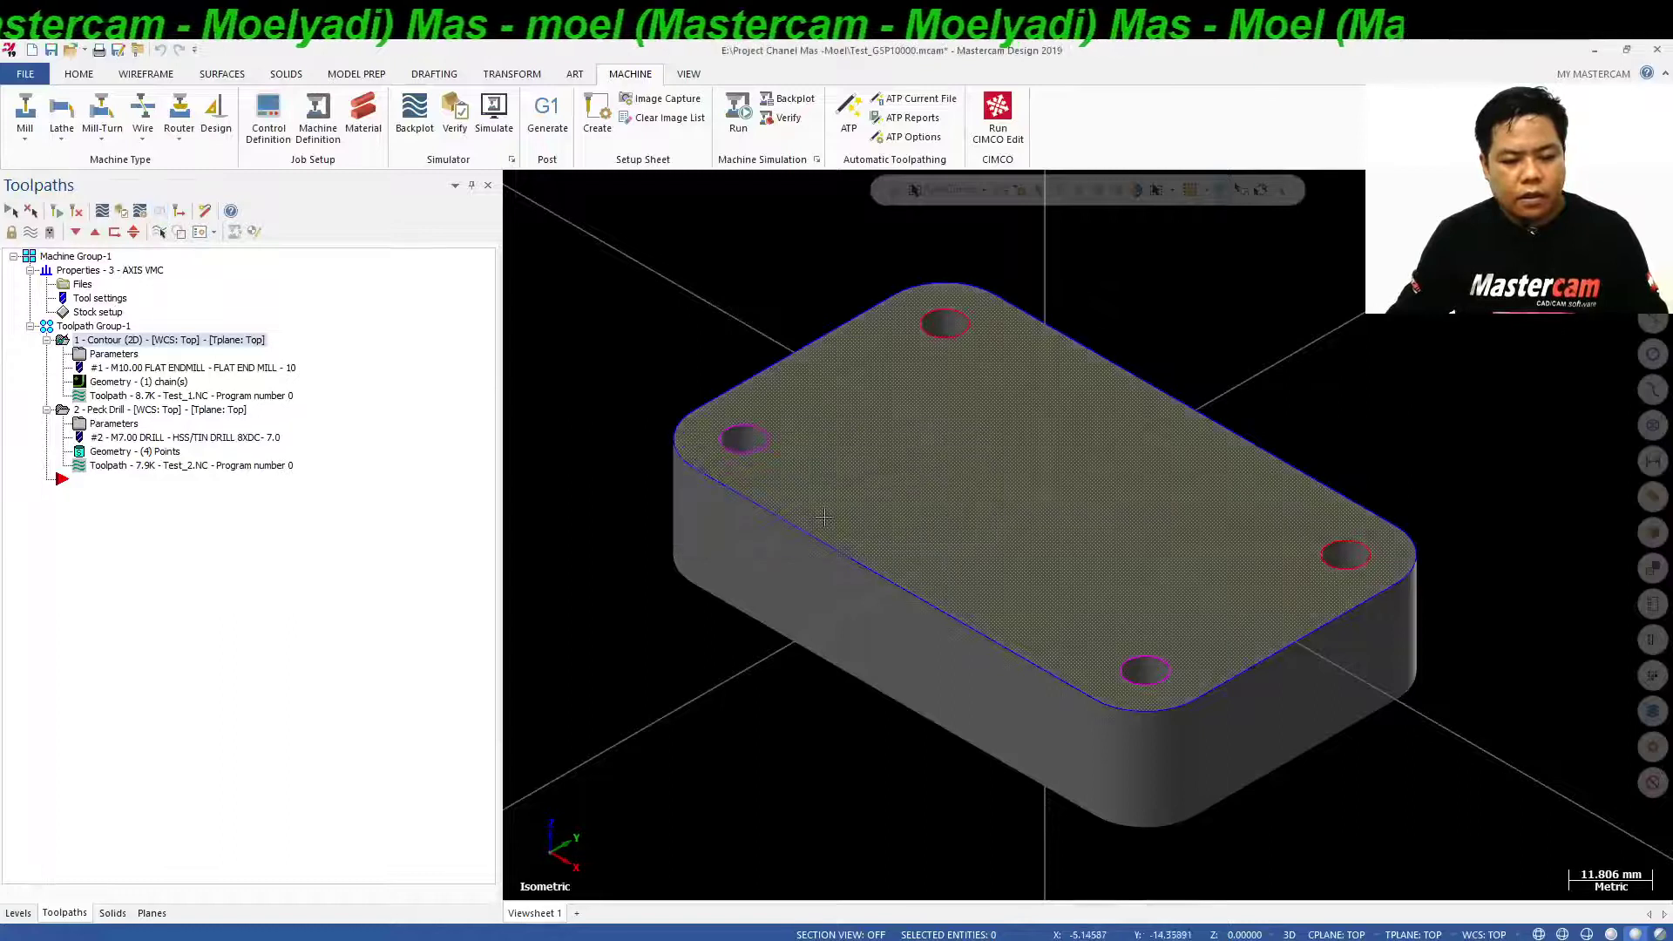
click(107, 342)
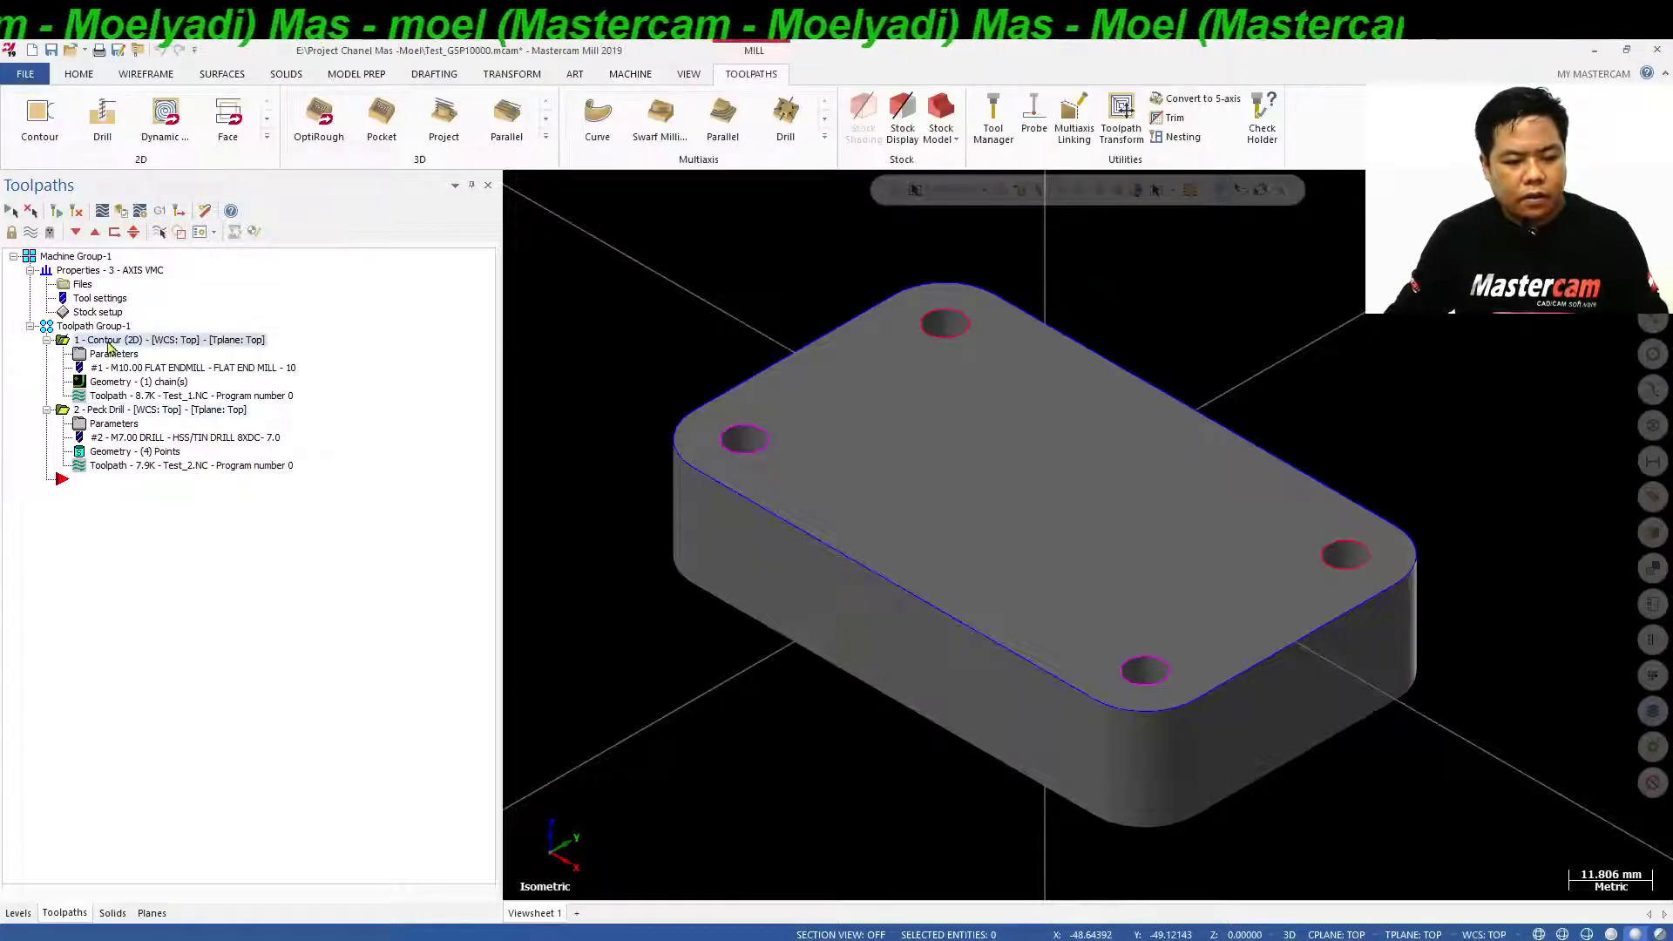
click(161, 212)
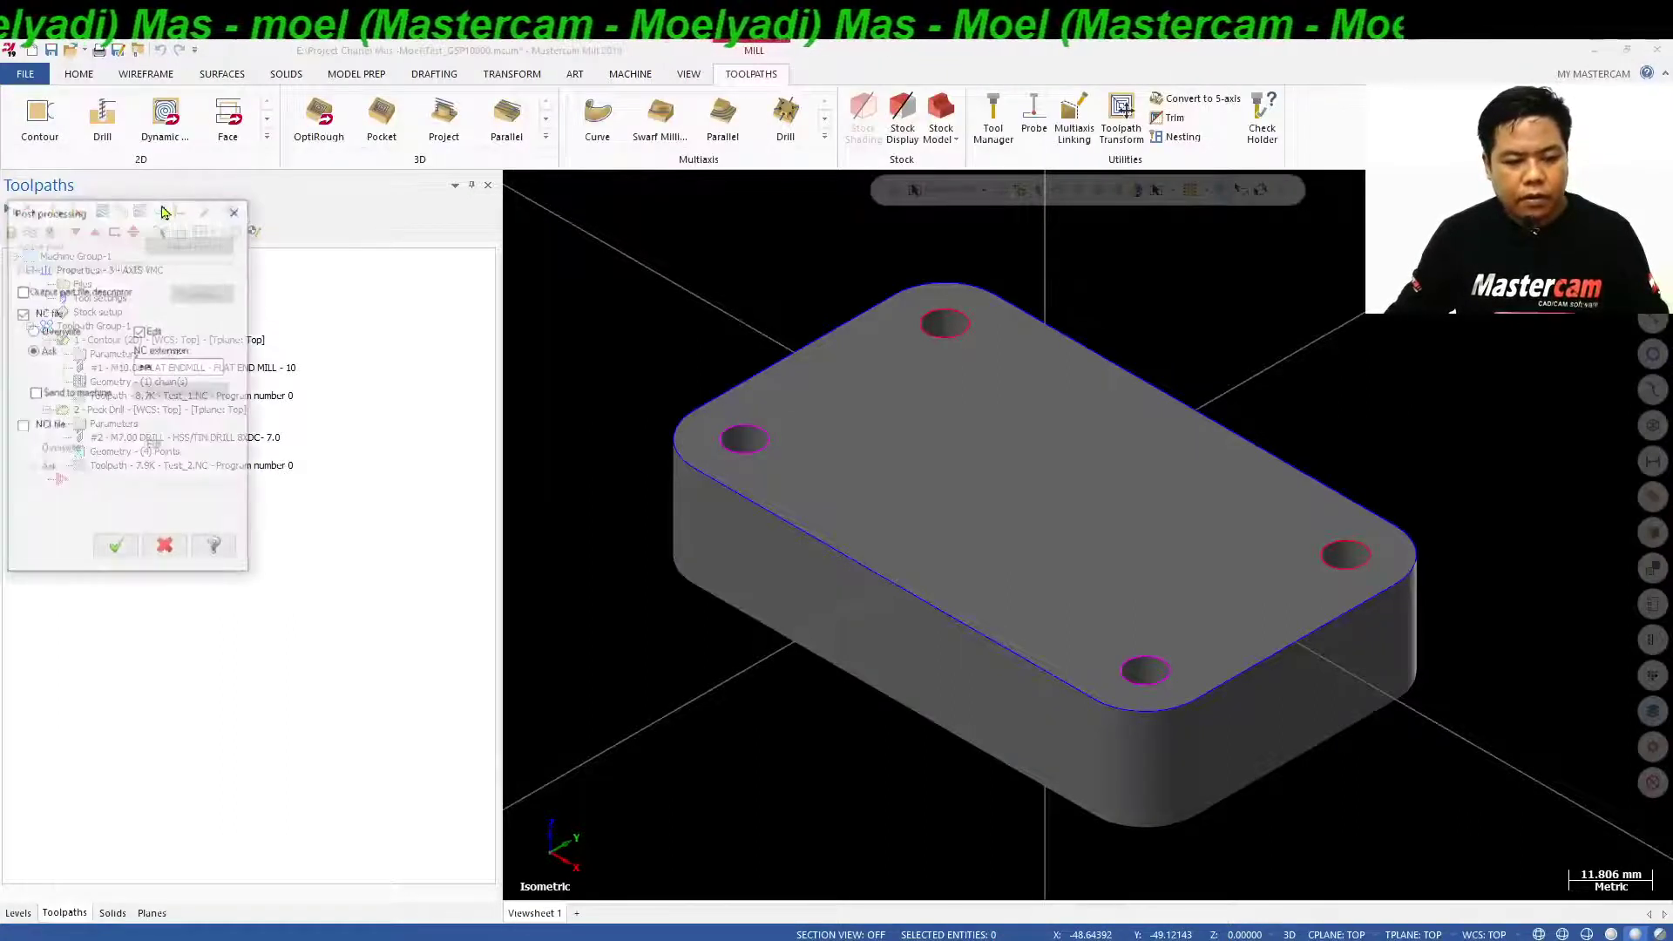
click(130, 547)
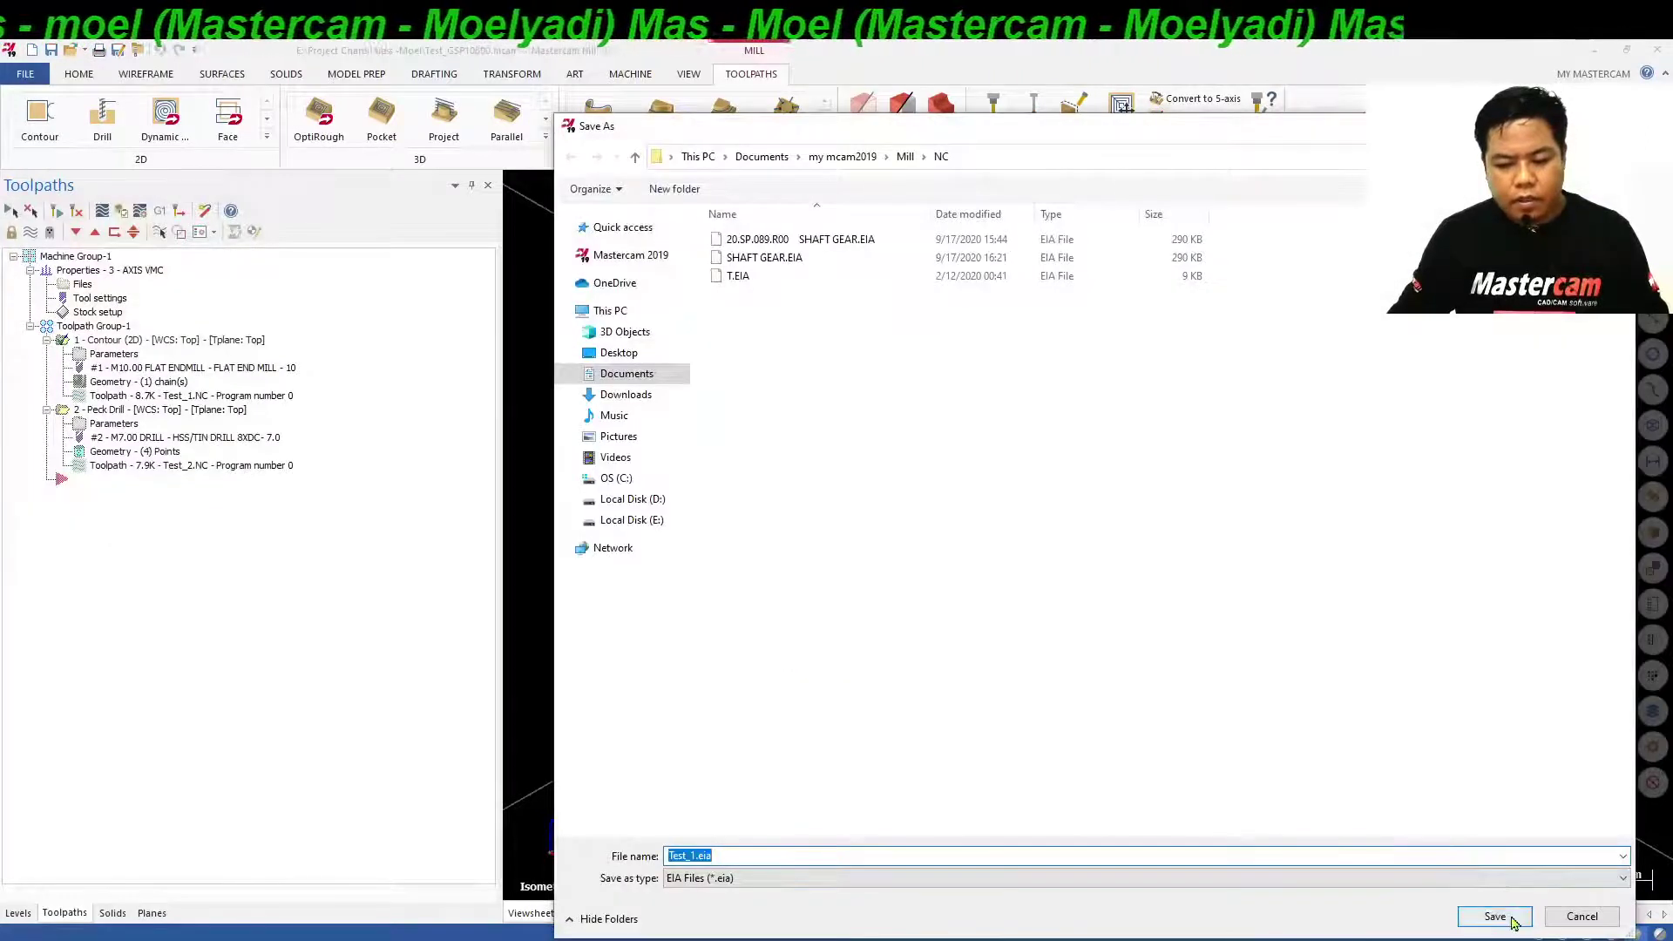
click(732, 856)
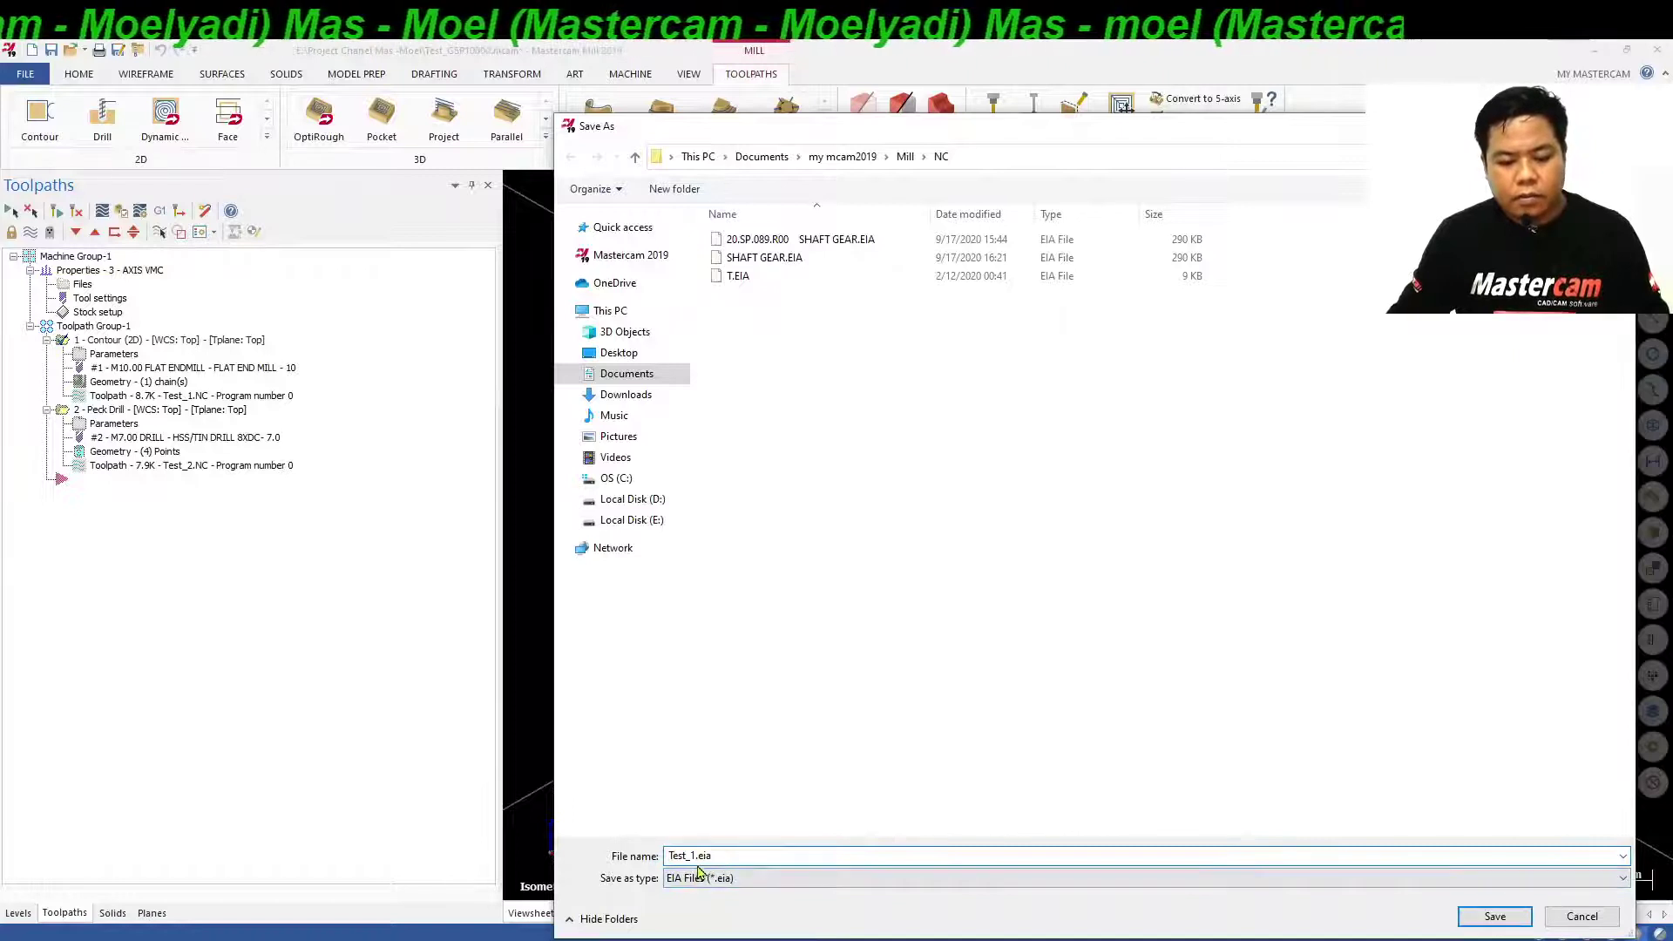
click(1495, 916)
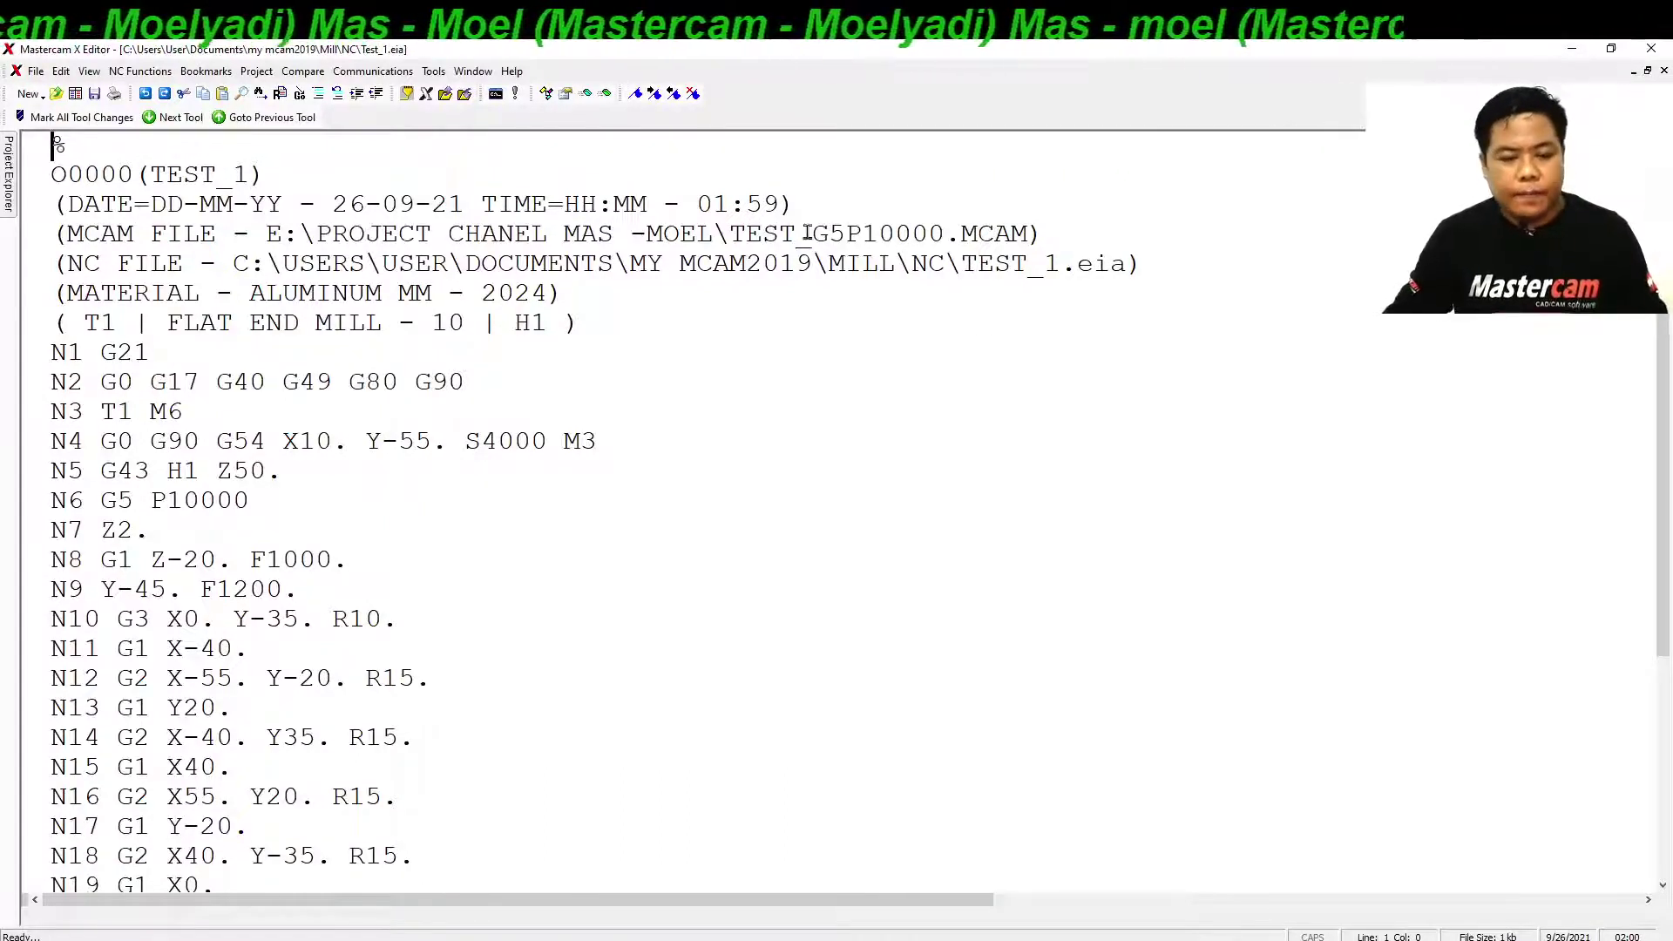
Review the posted Test_1.eia code, highlight the N1 sequence number and close the editor.
scroll(239, 478, down, 3)
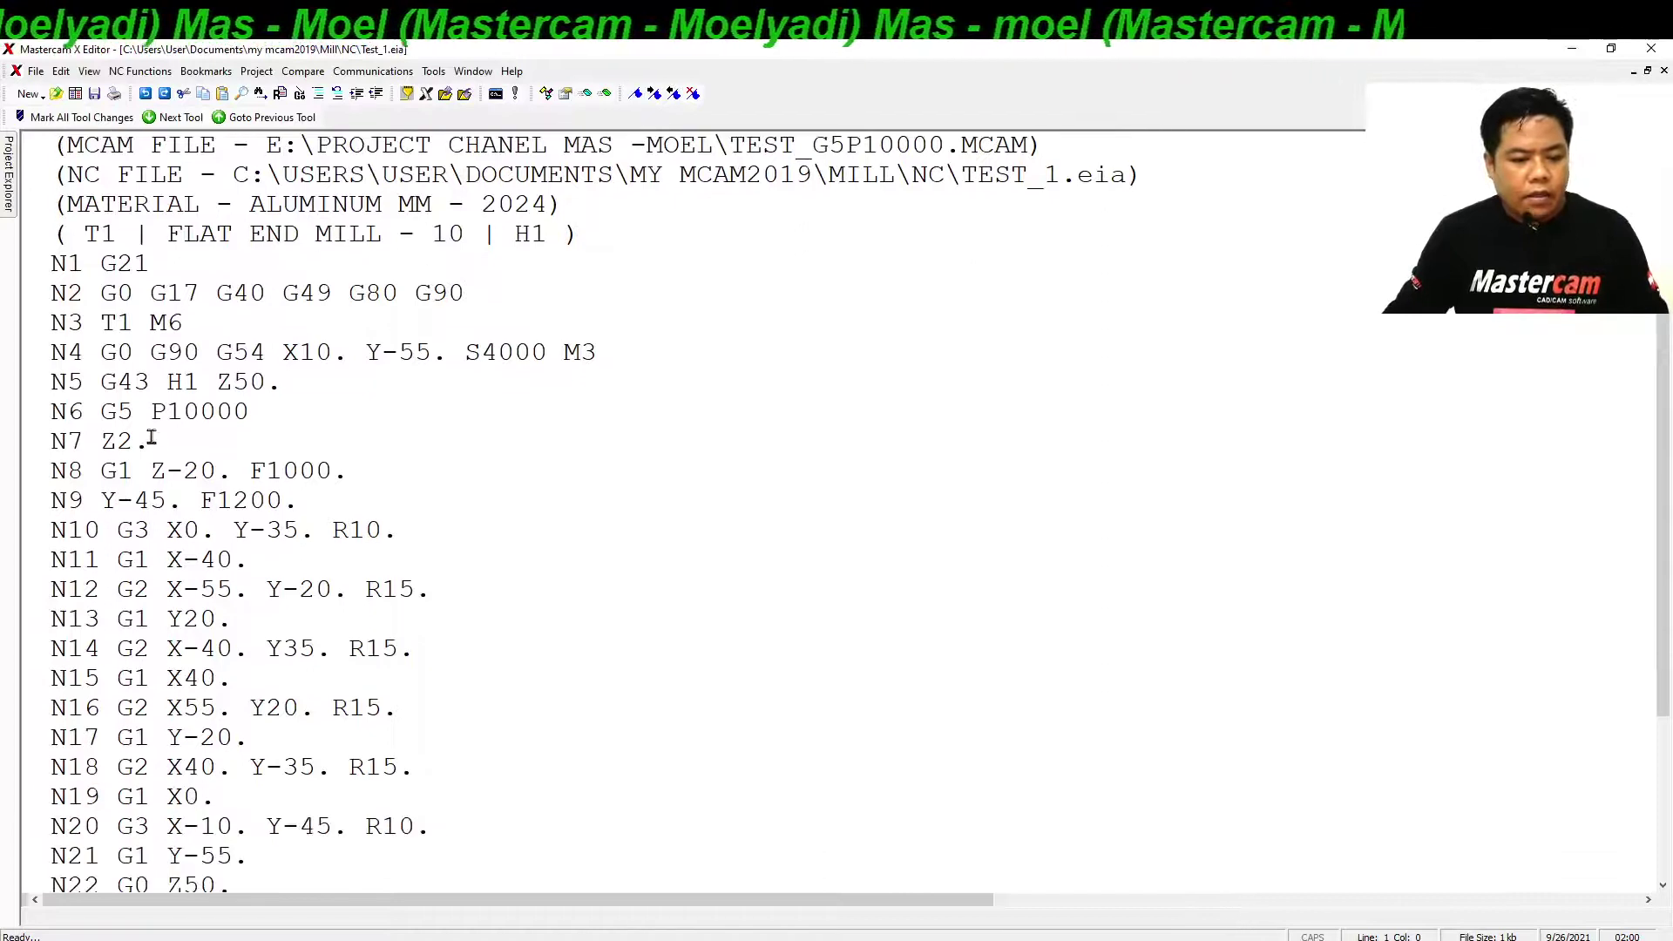
scroll(151, 437, up, 3)
mouse_move(79, 360)
mouse_down()
mouse_move(90, 520)
mouse_move(53, 351)
mouse_up()
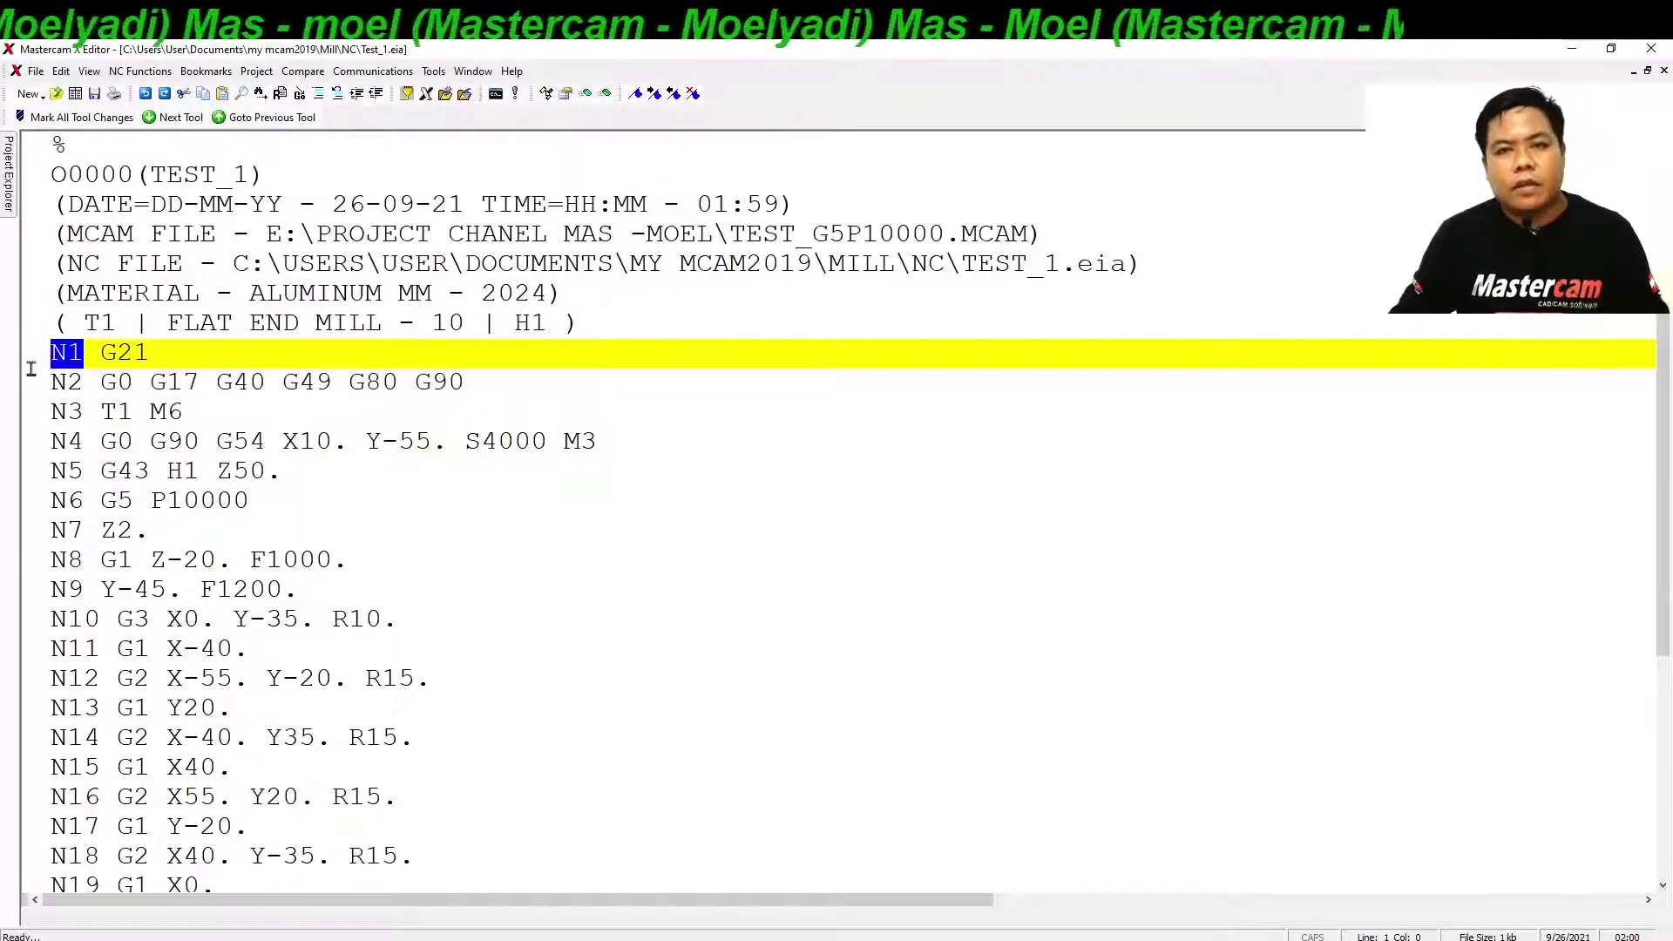
drag(31, 368, 1225, 329)
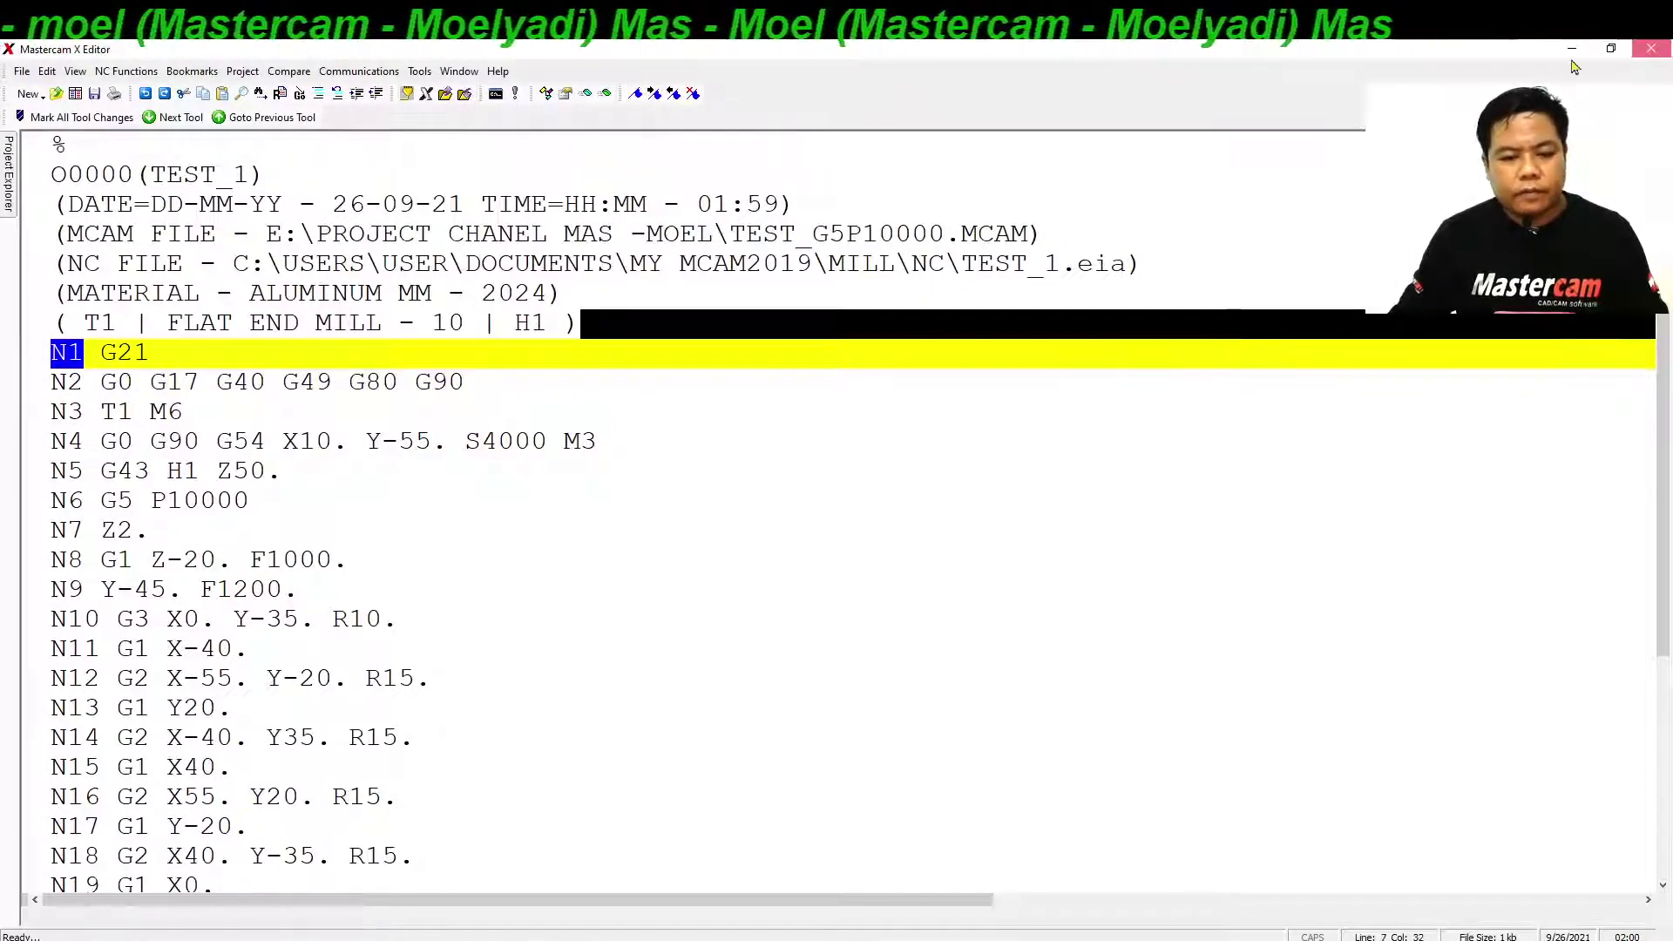
click(1651, 48)
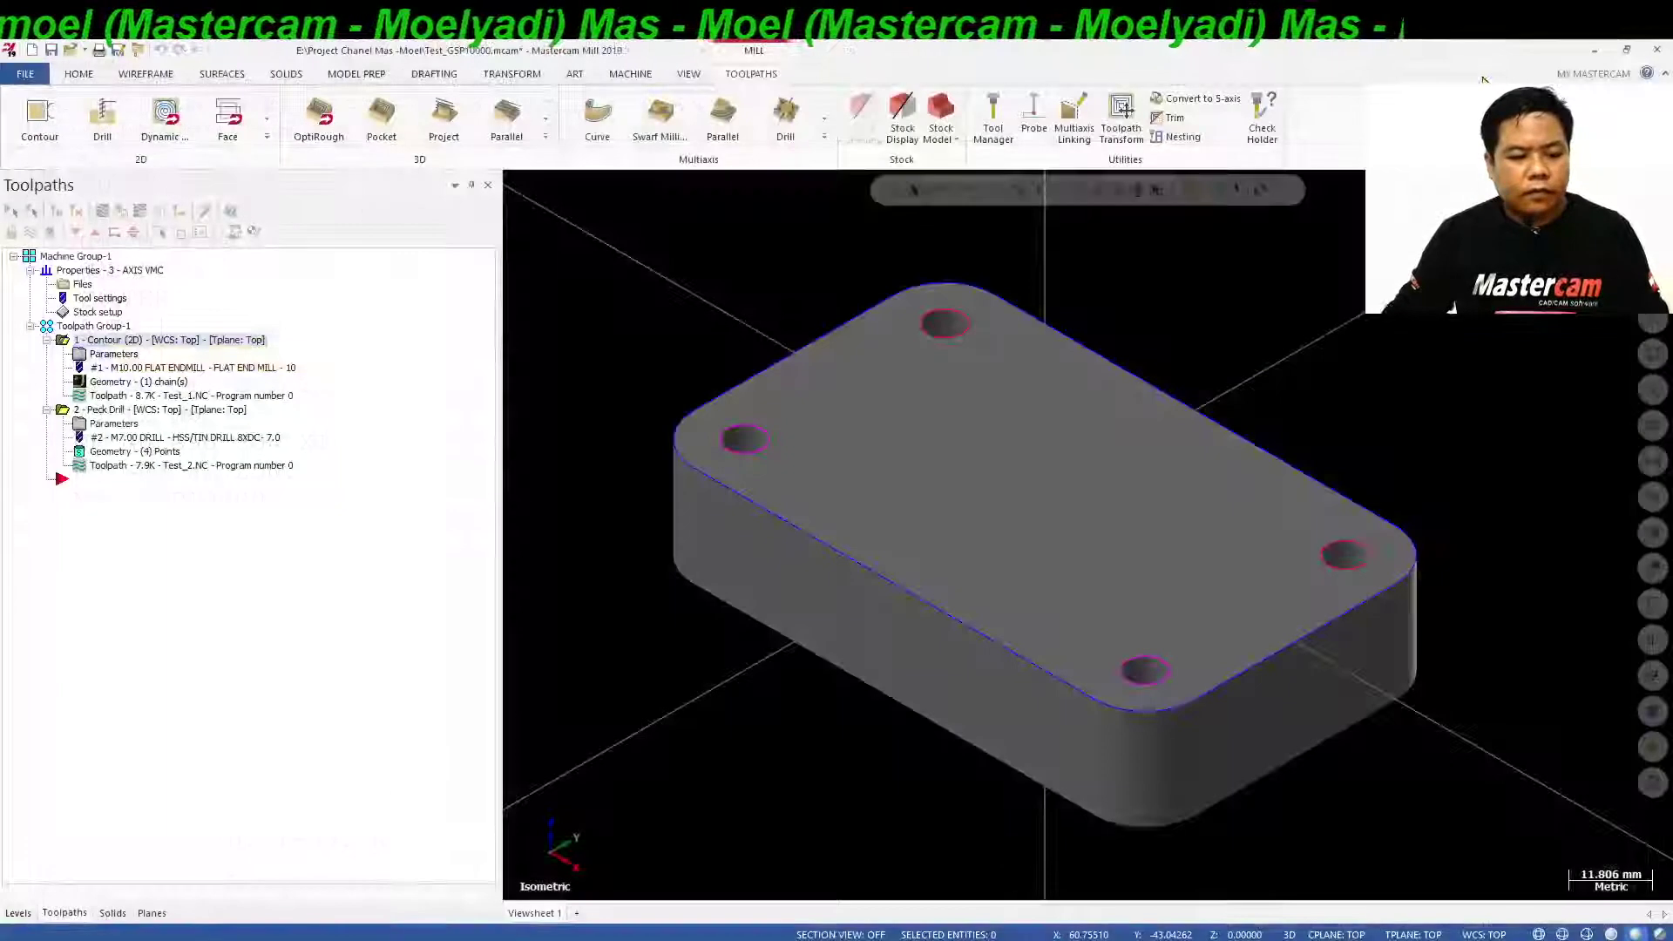
Turn off Output sequence numbers in the NC Output settings of the machine's control definition.
click(630, 73)
click(313, 118)
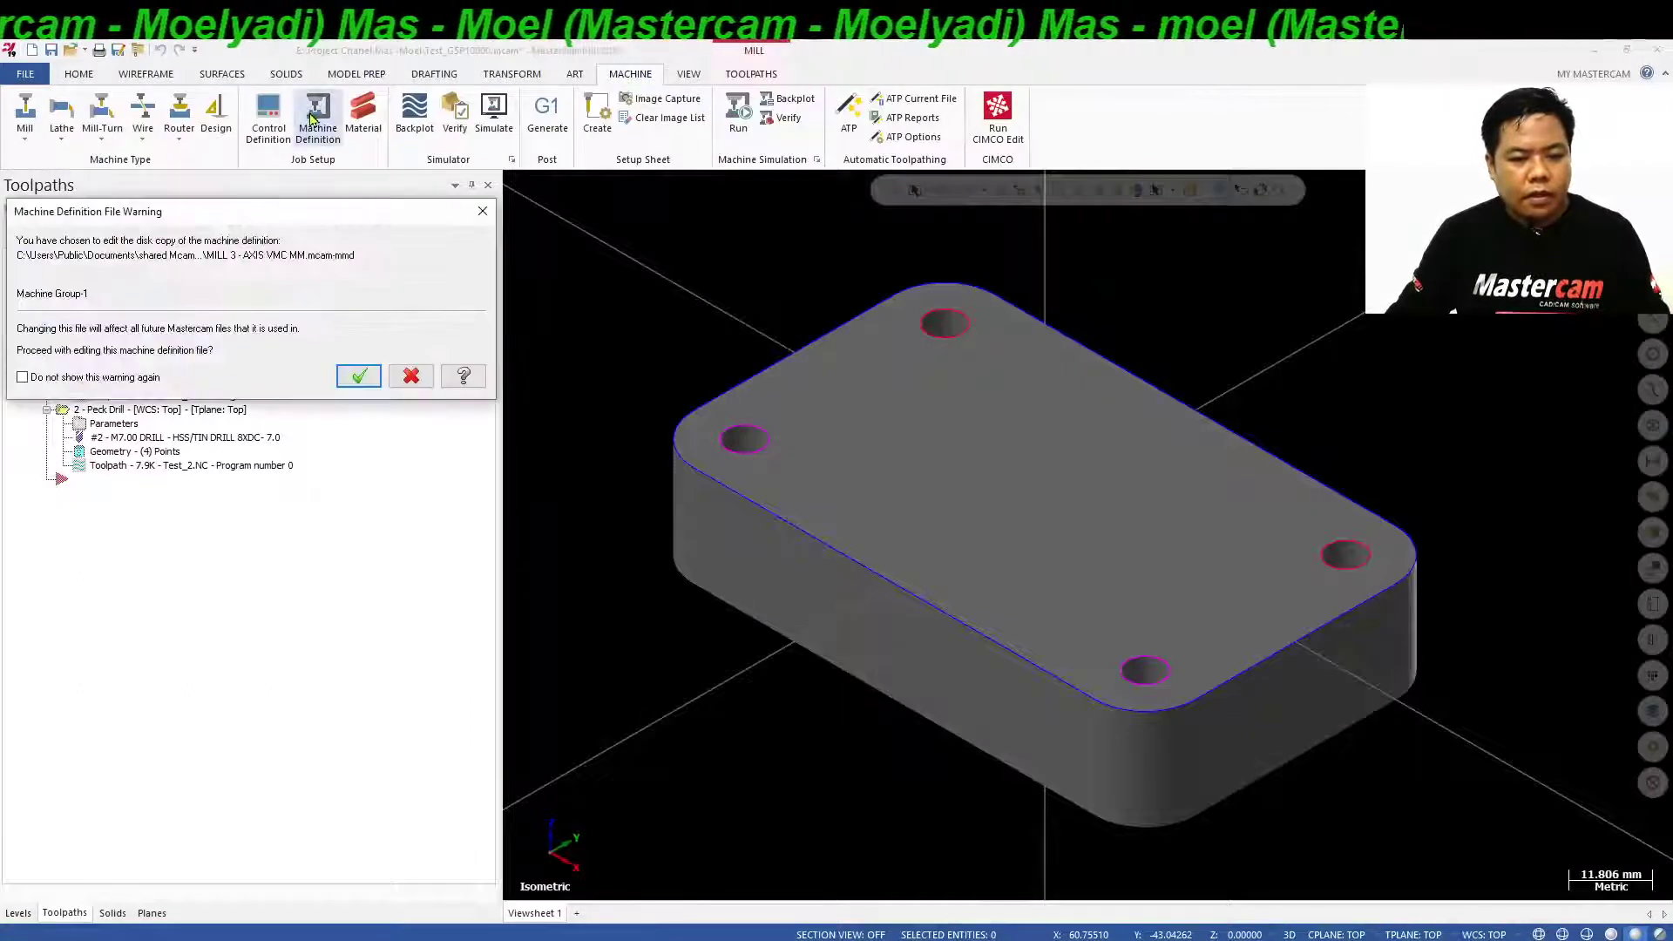
click(362, 376)
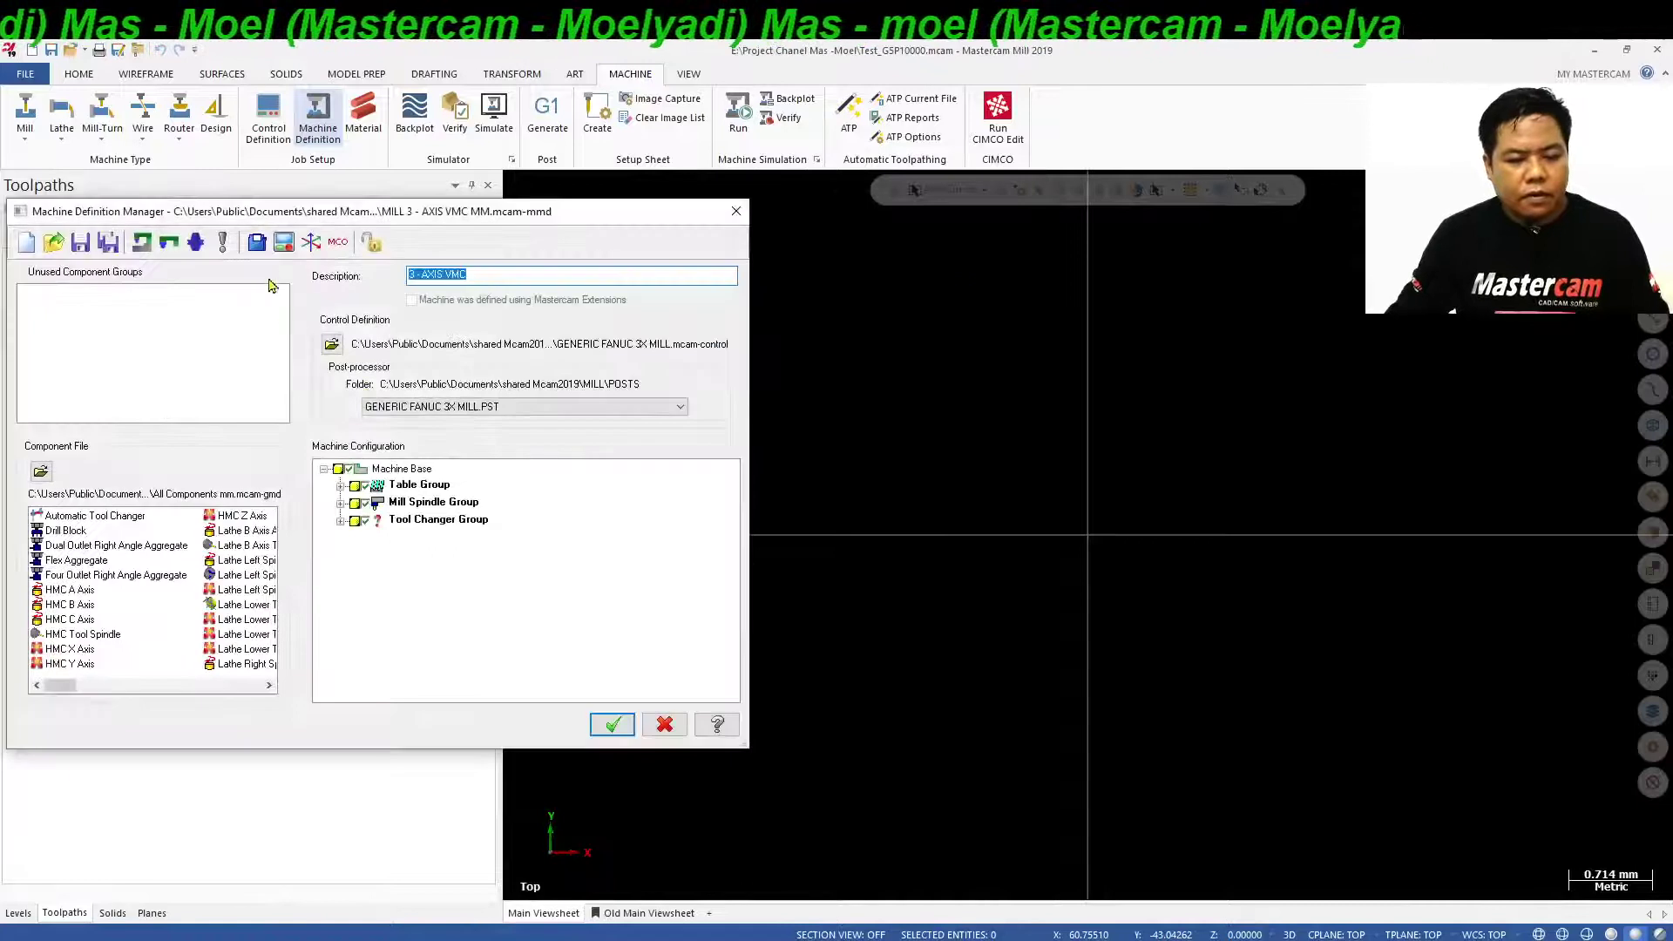
click(283, 248)
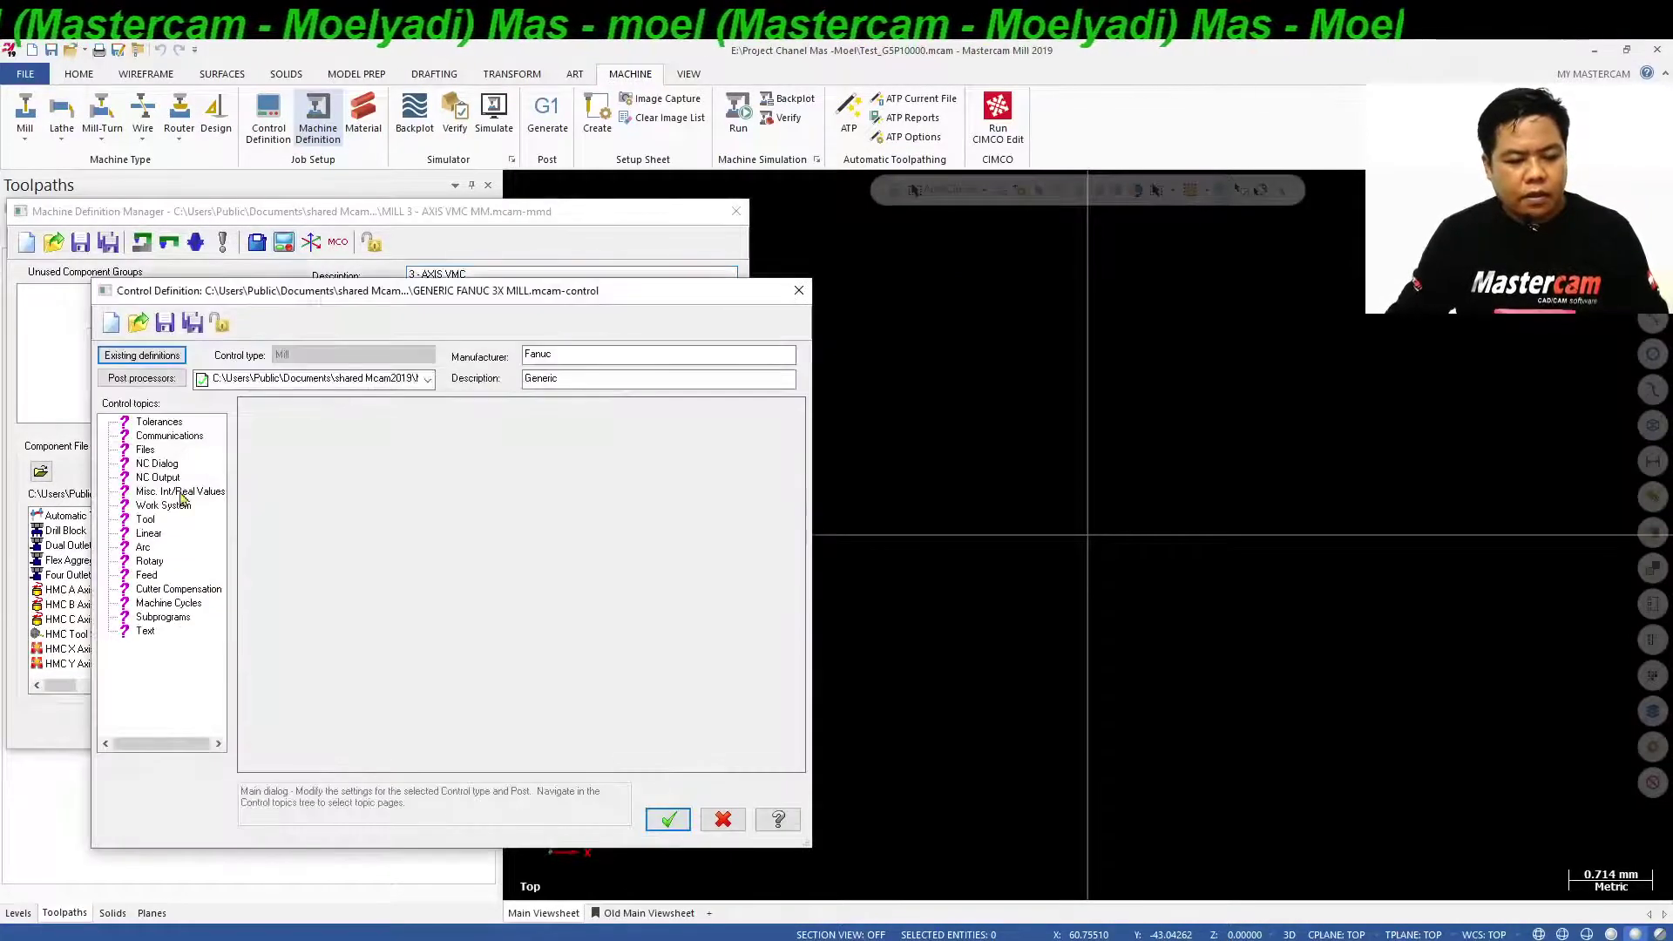
click(158, 478)
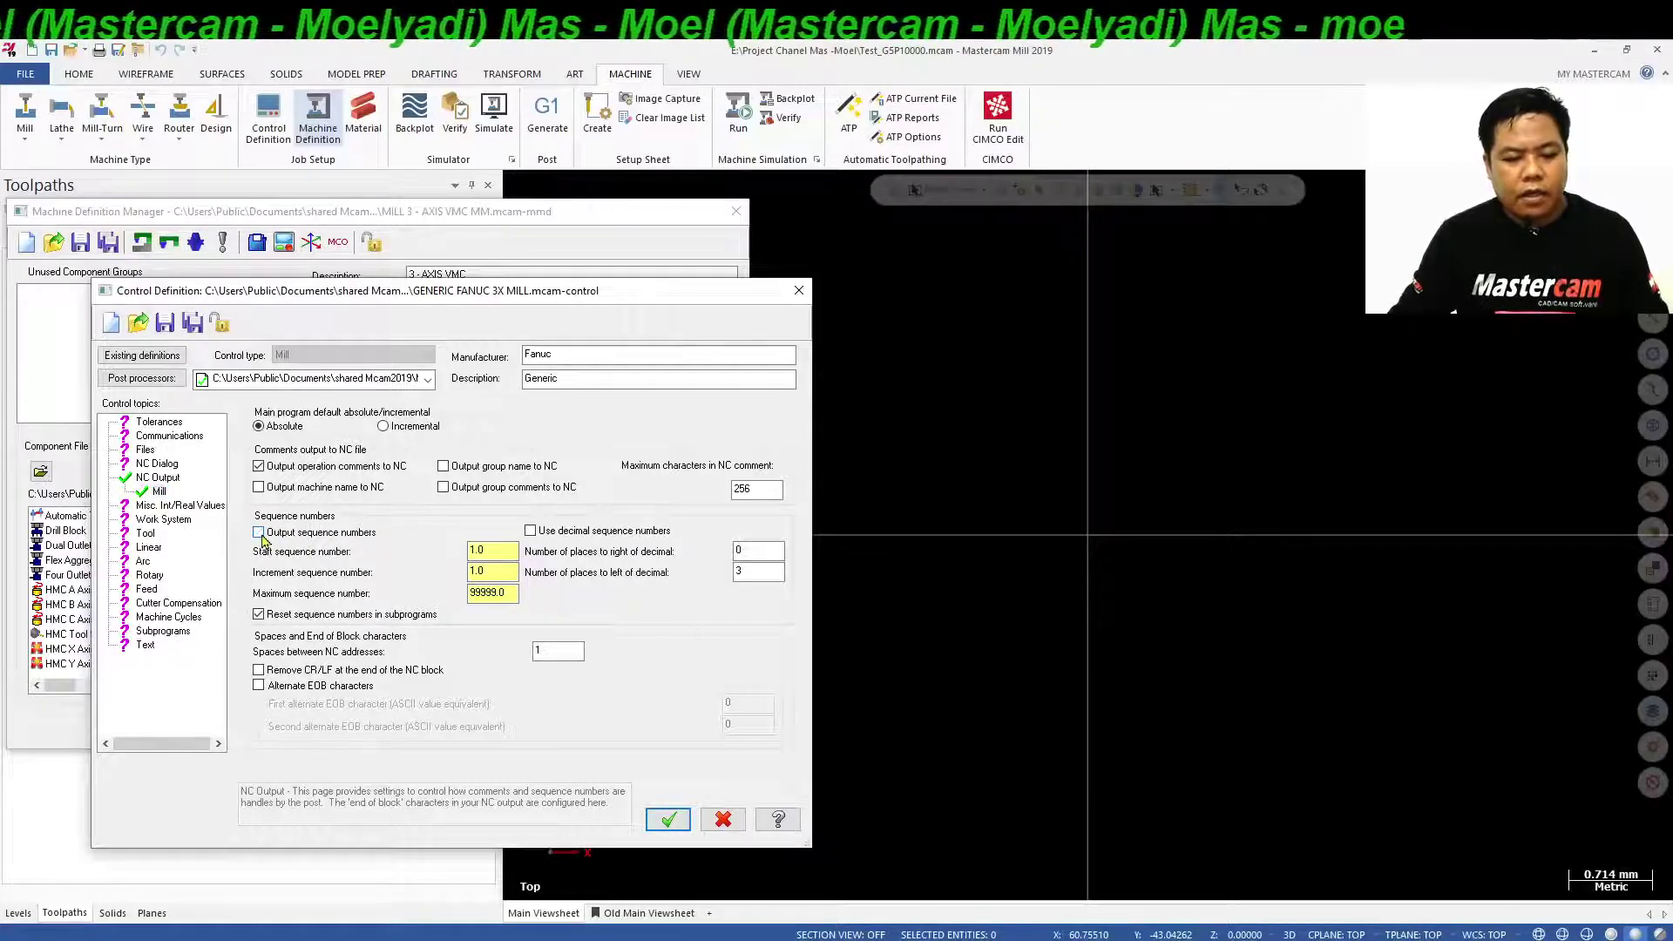
Accept the control definition and save the changes to the machine definition file.
click(668, 822)
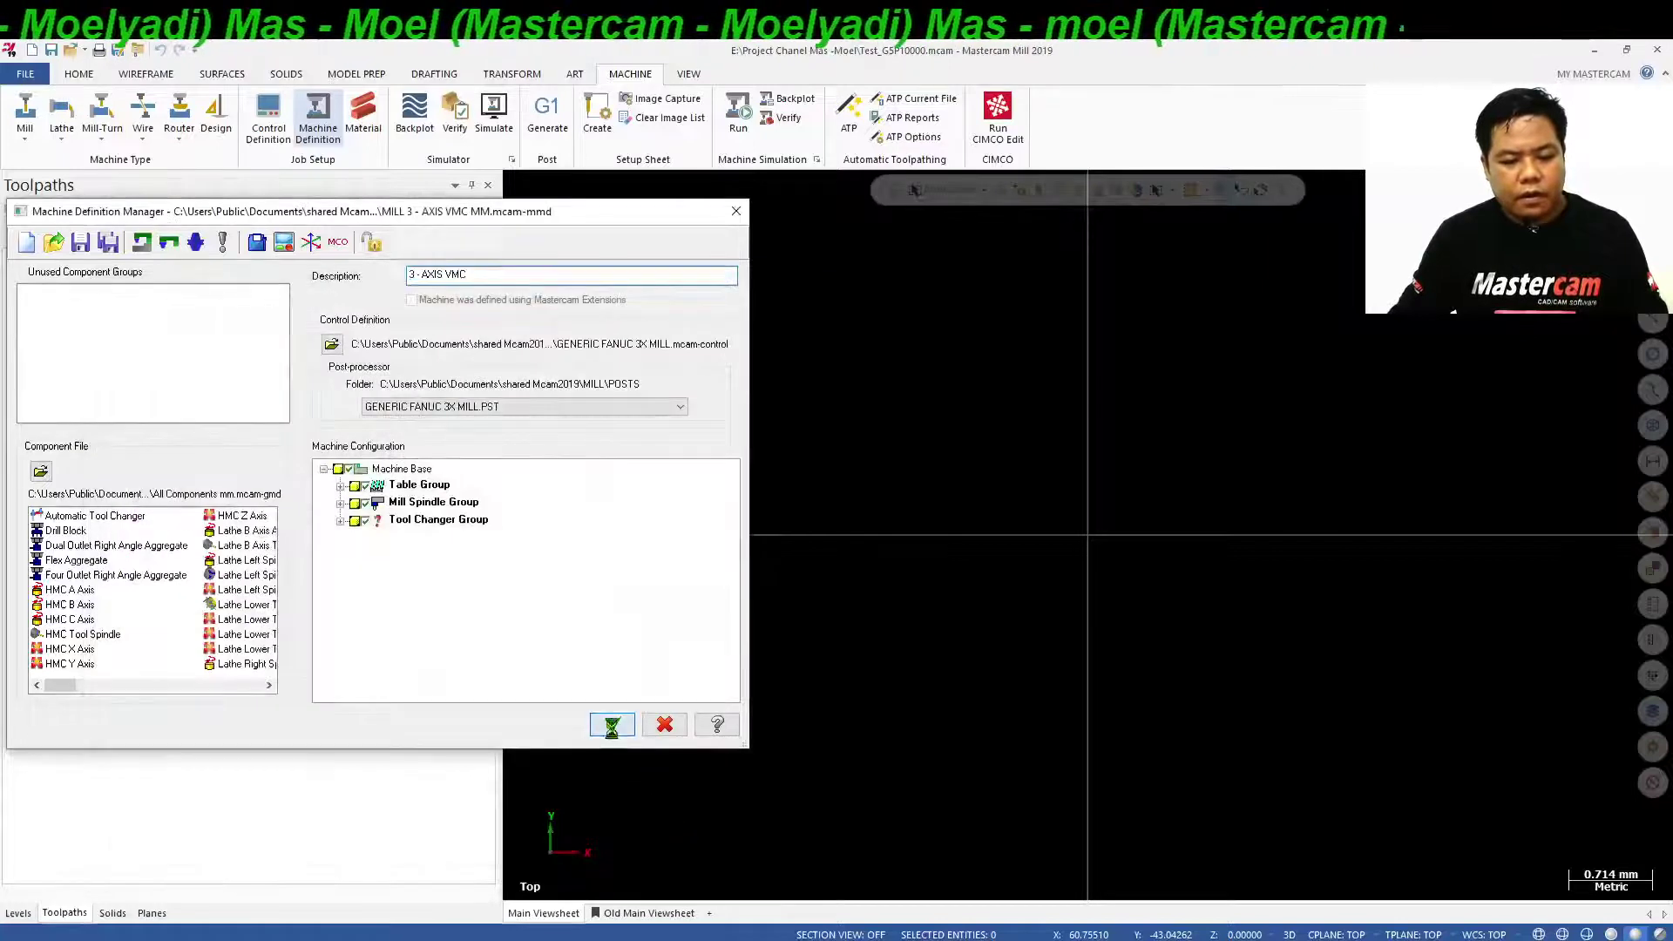
click(613, 724)
click(380, 525)
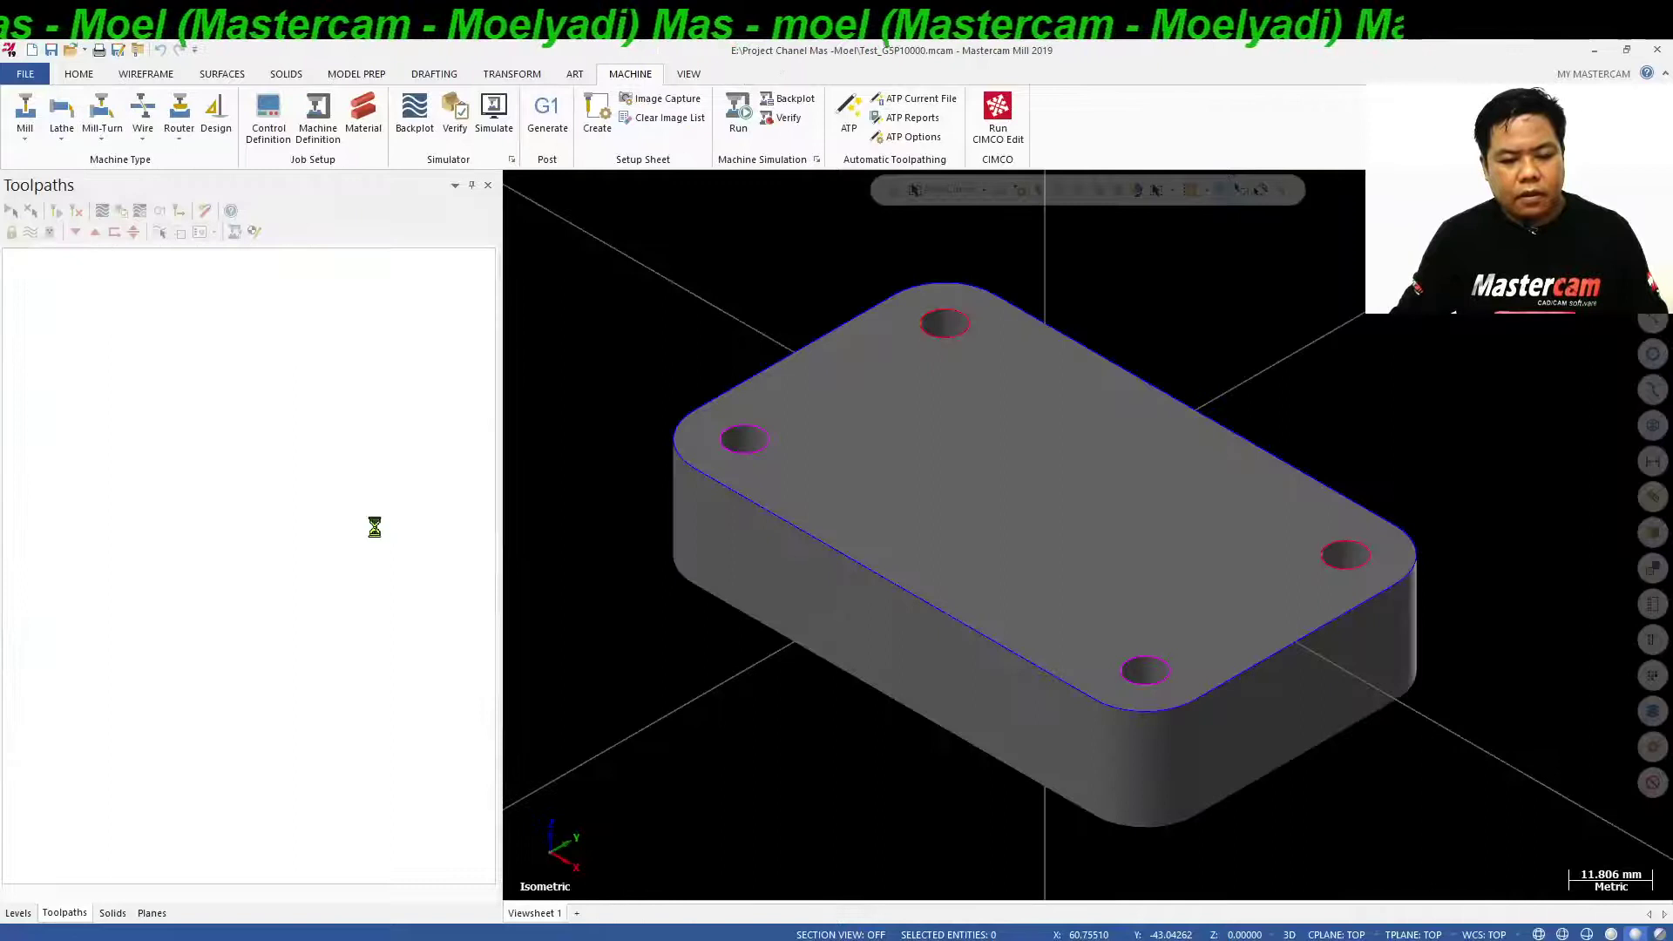
Replace the group machine with the edited definition, and post the 2D contour operation again, overwriting Test_1.eia.
click(901, 542)
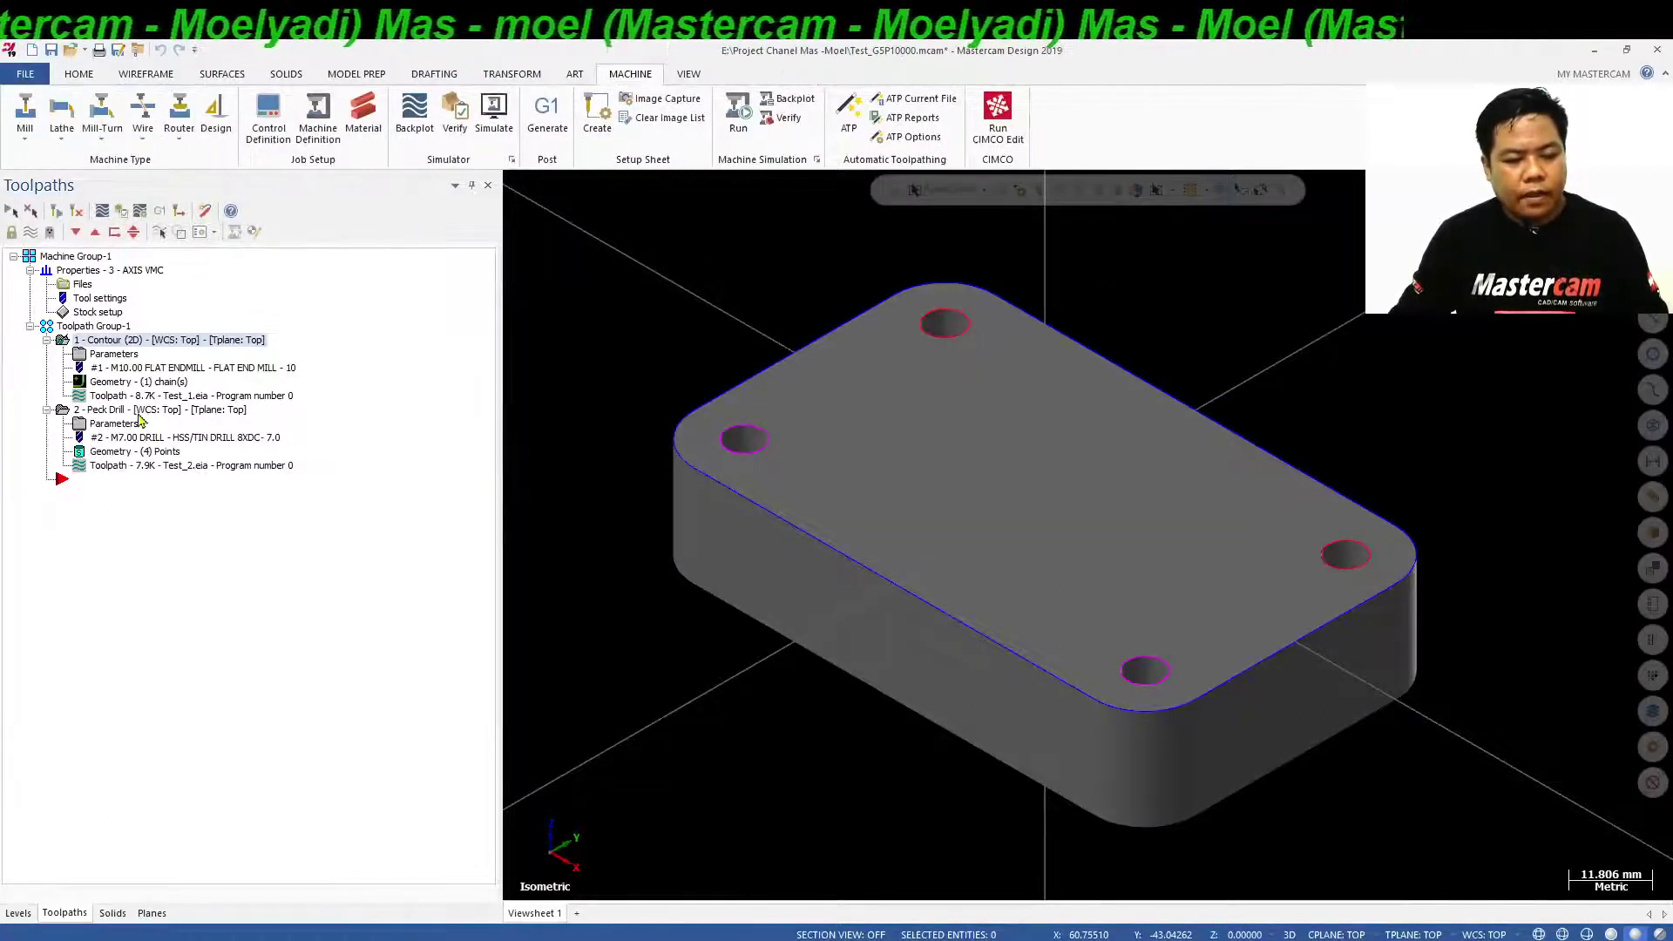
click(131, 342)
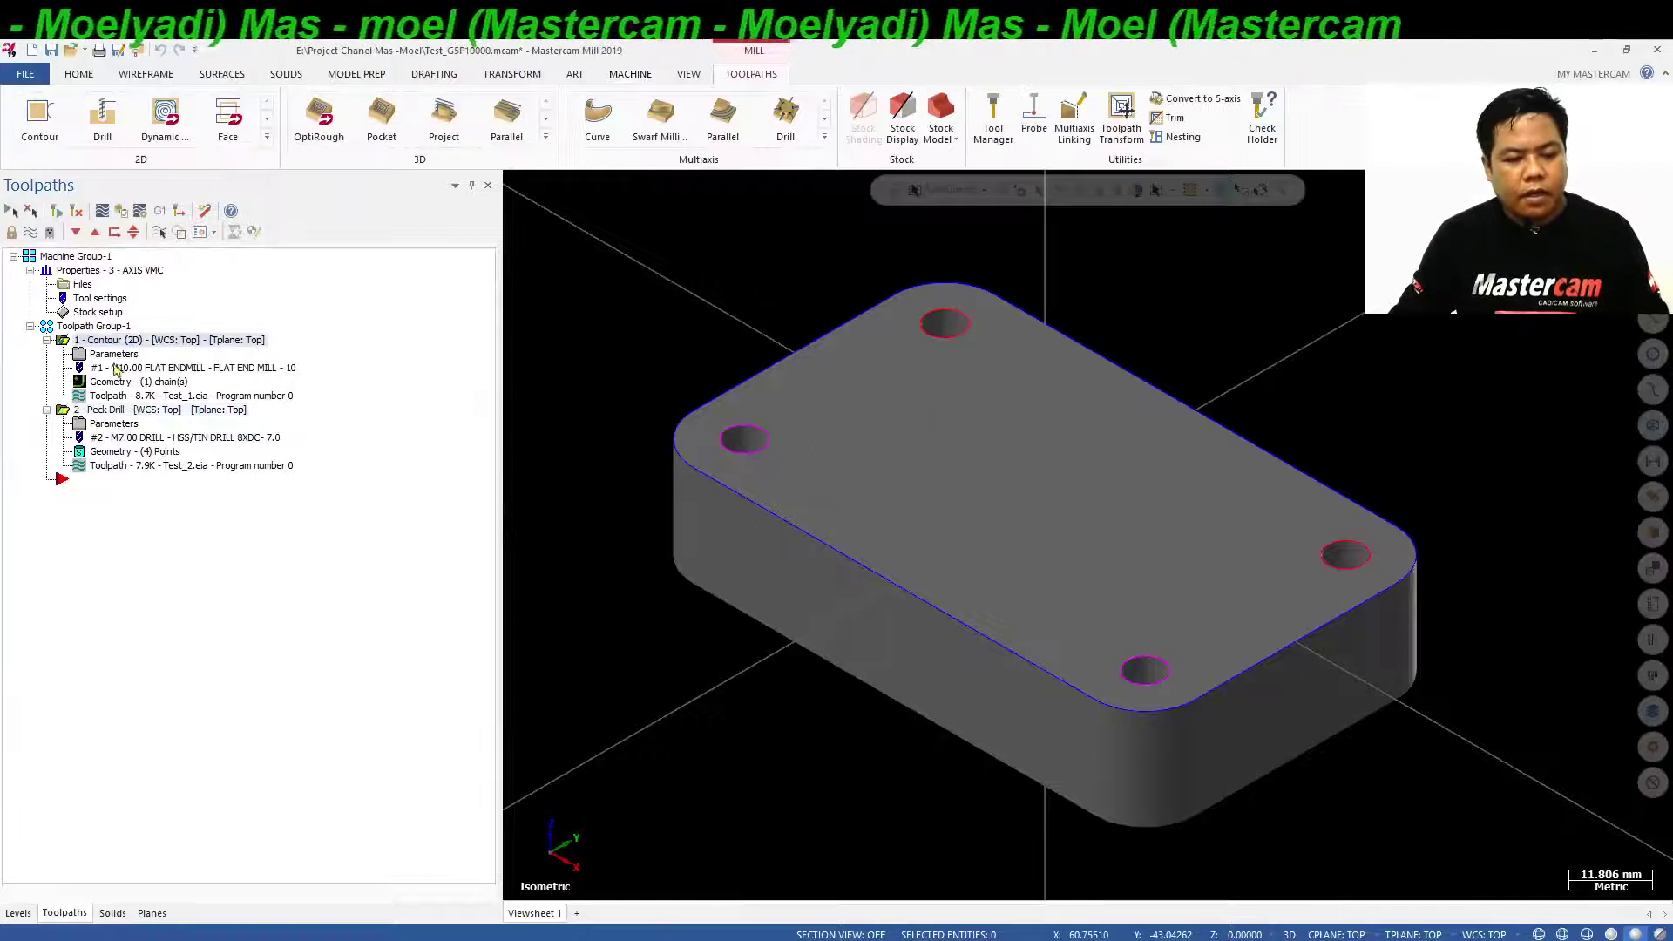
click(160, 210)
click(118, 547)
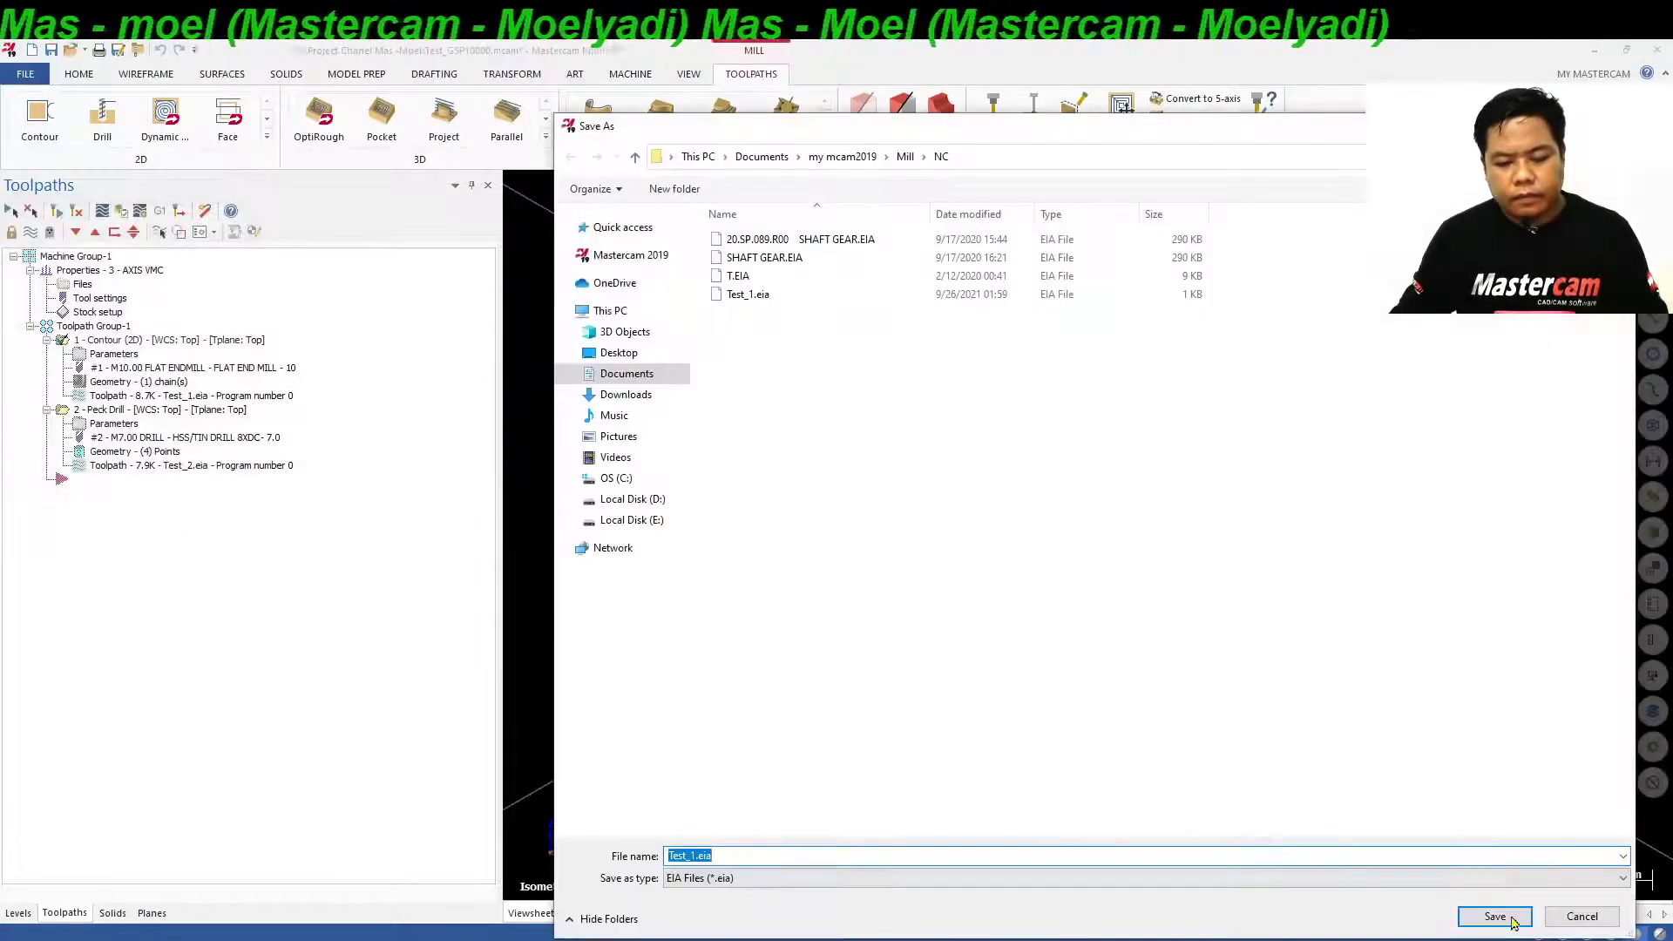
click(1514, 922)
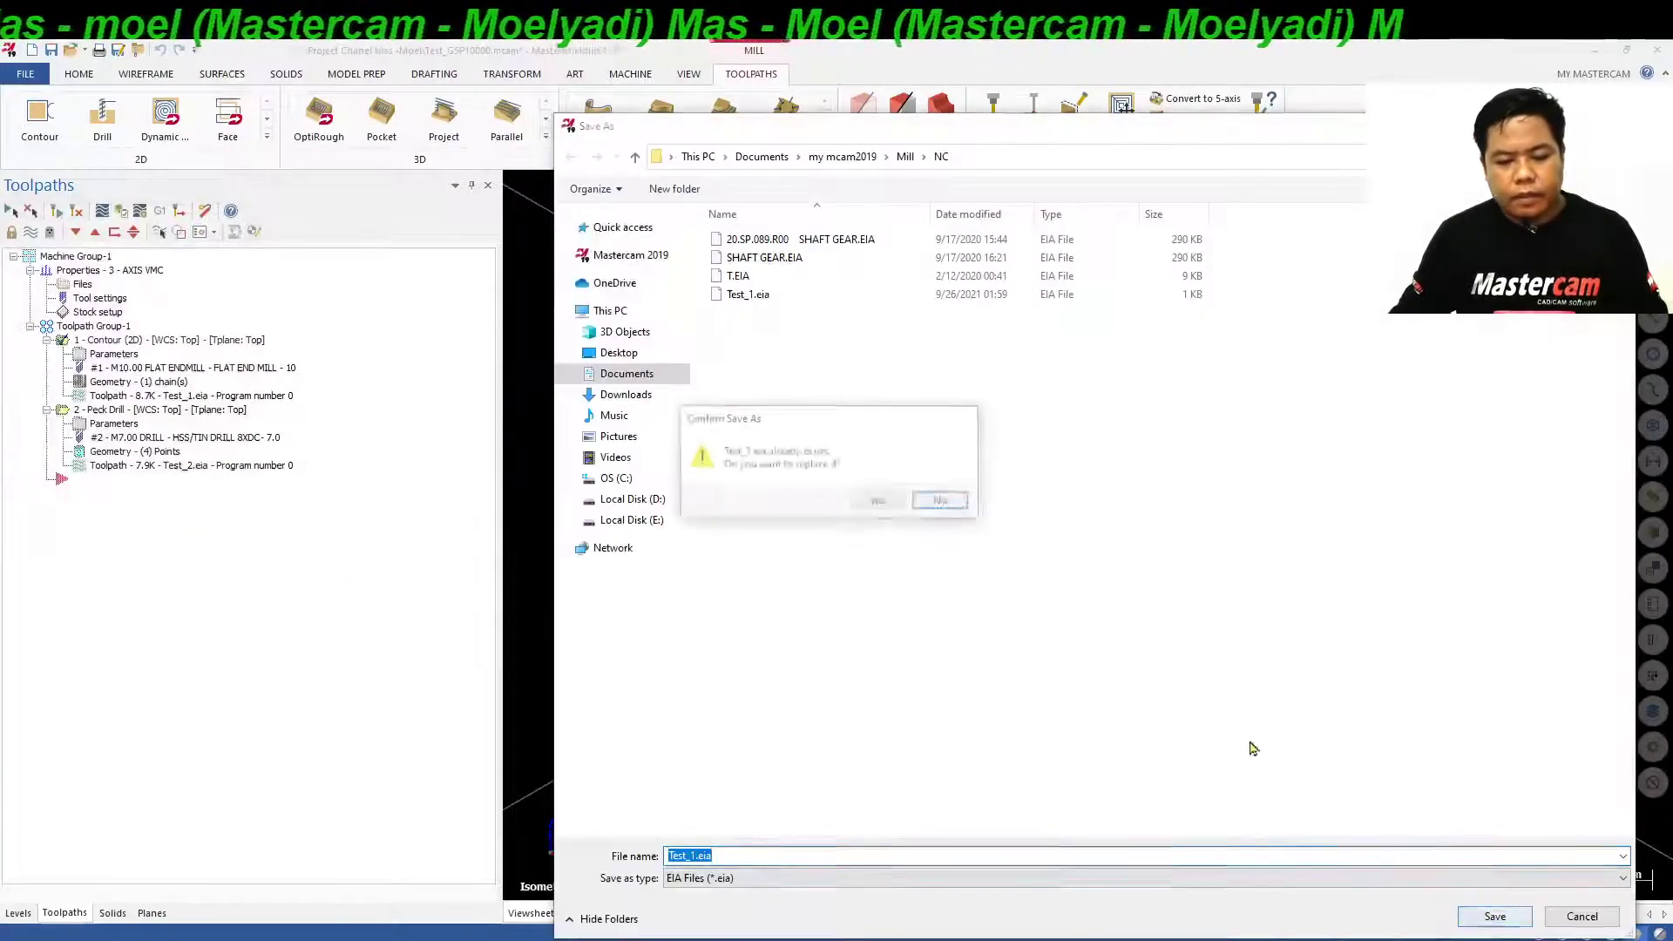
click(876, 504)
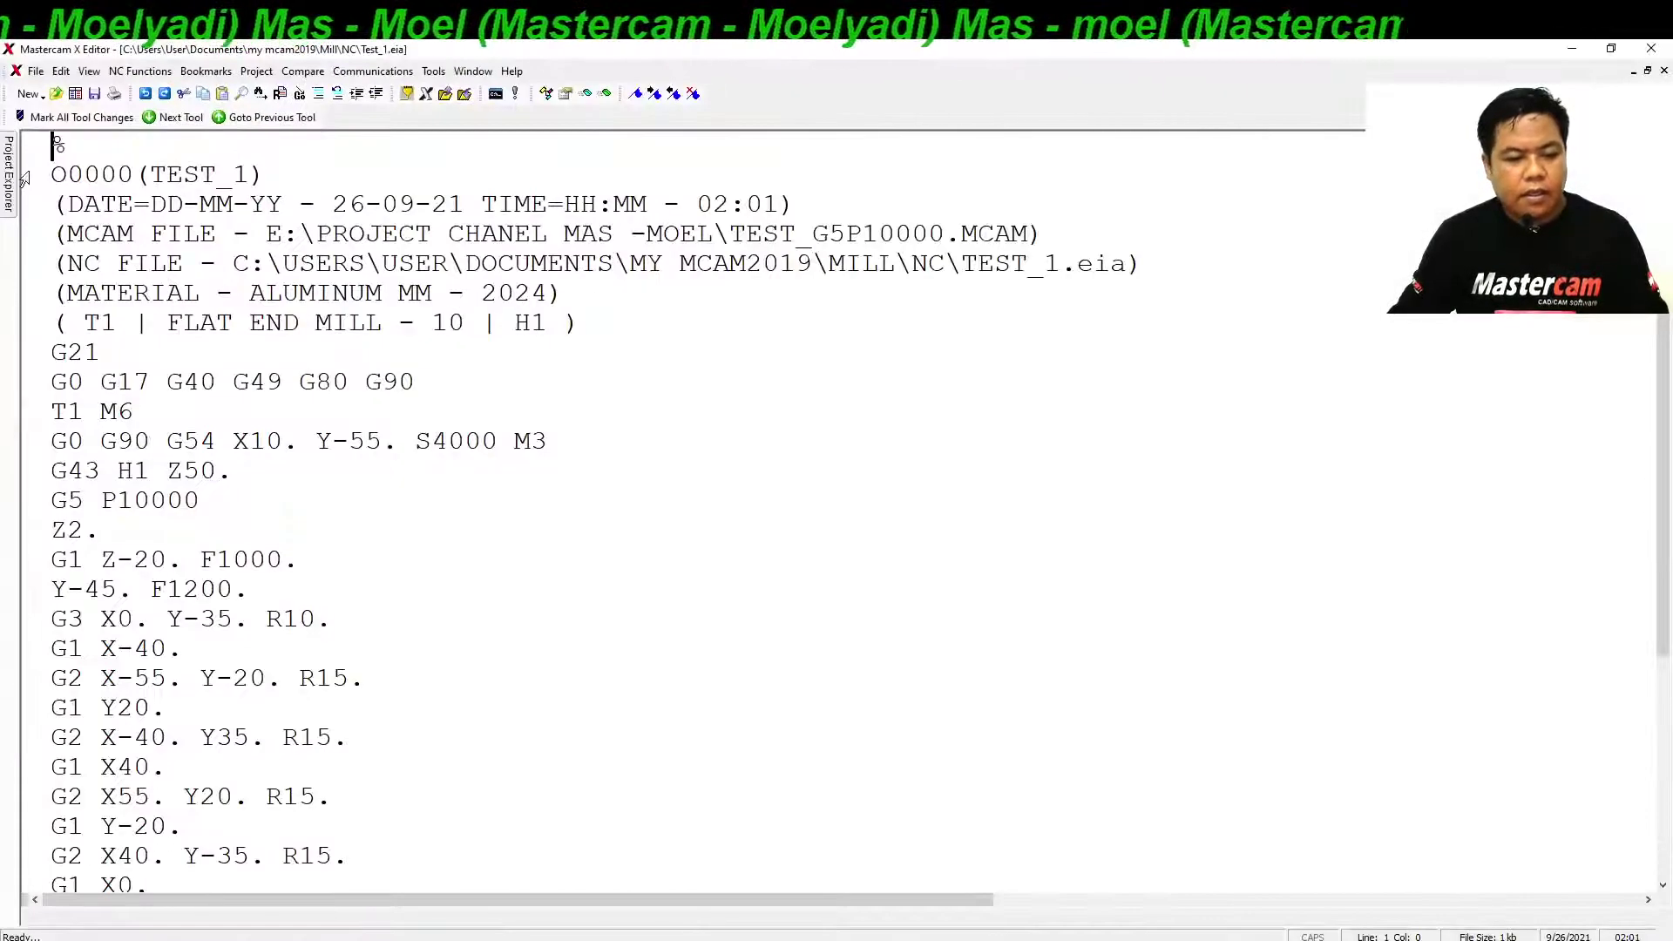
Review the reposted Test_1.eia code for sequence numbers and arc output, and close the editor.
scroll(53, 410, down, 4)
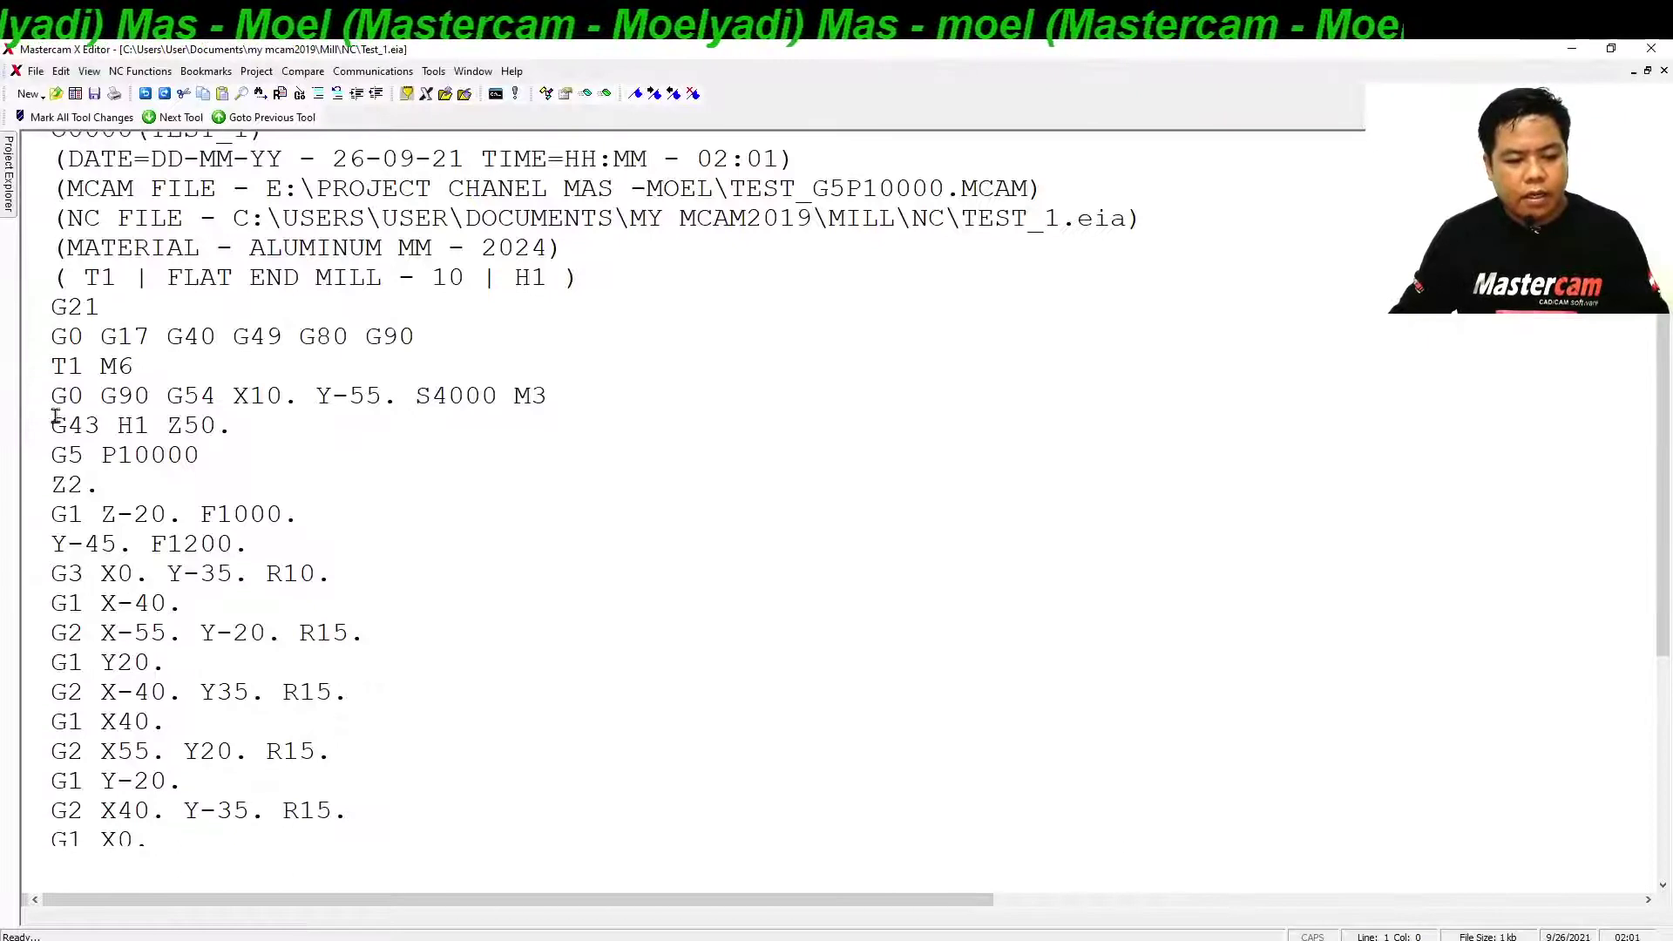
scroll(53, 417, up, 5)
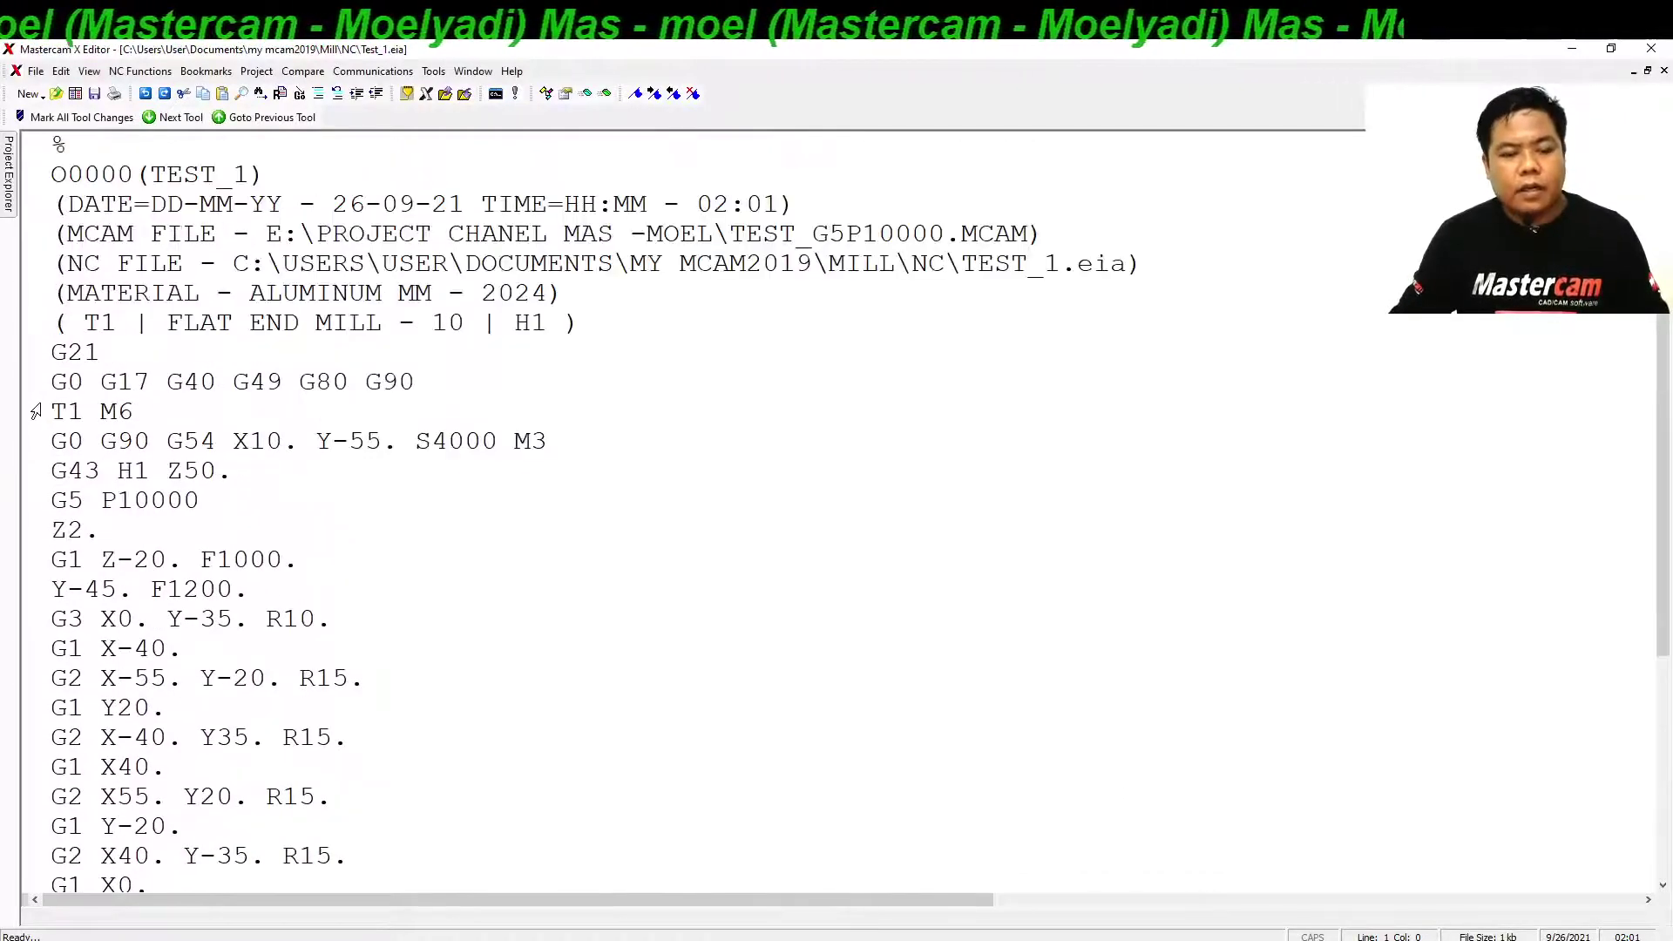
scroll(44, 411, down, 1)
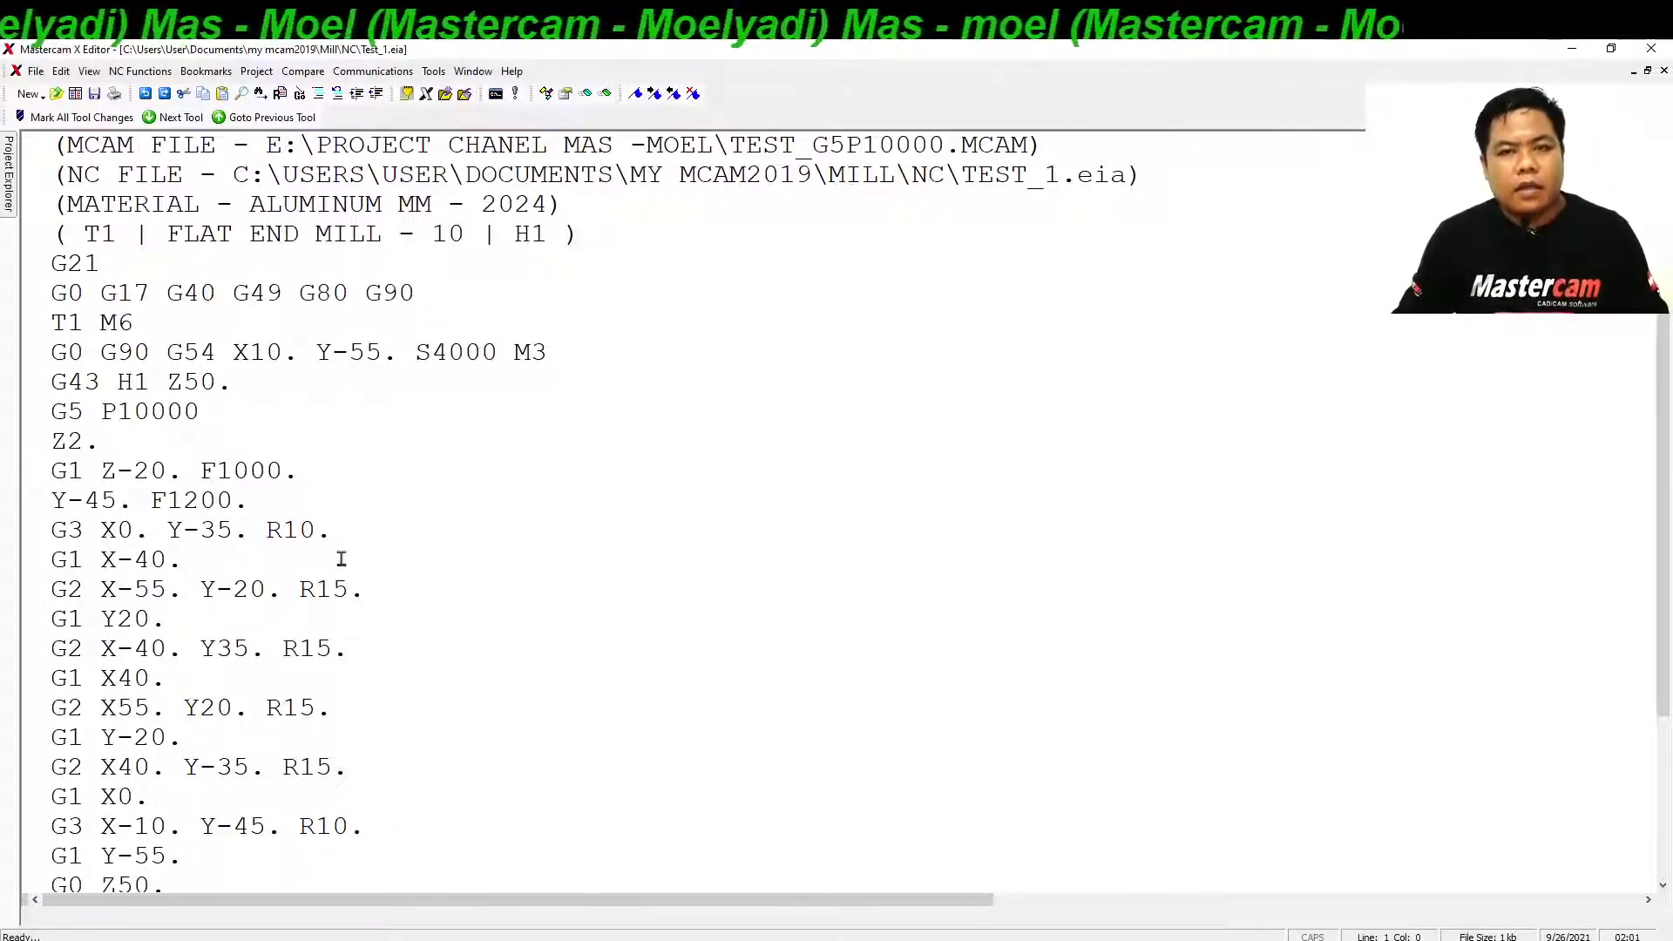
scroll(323, 749, down, 3)
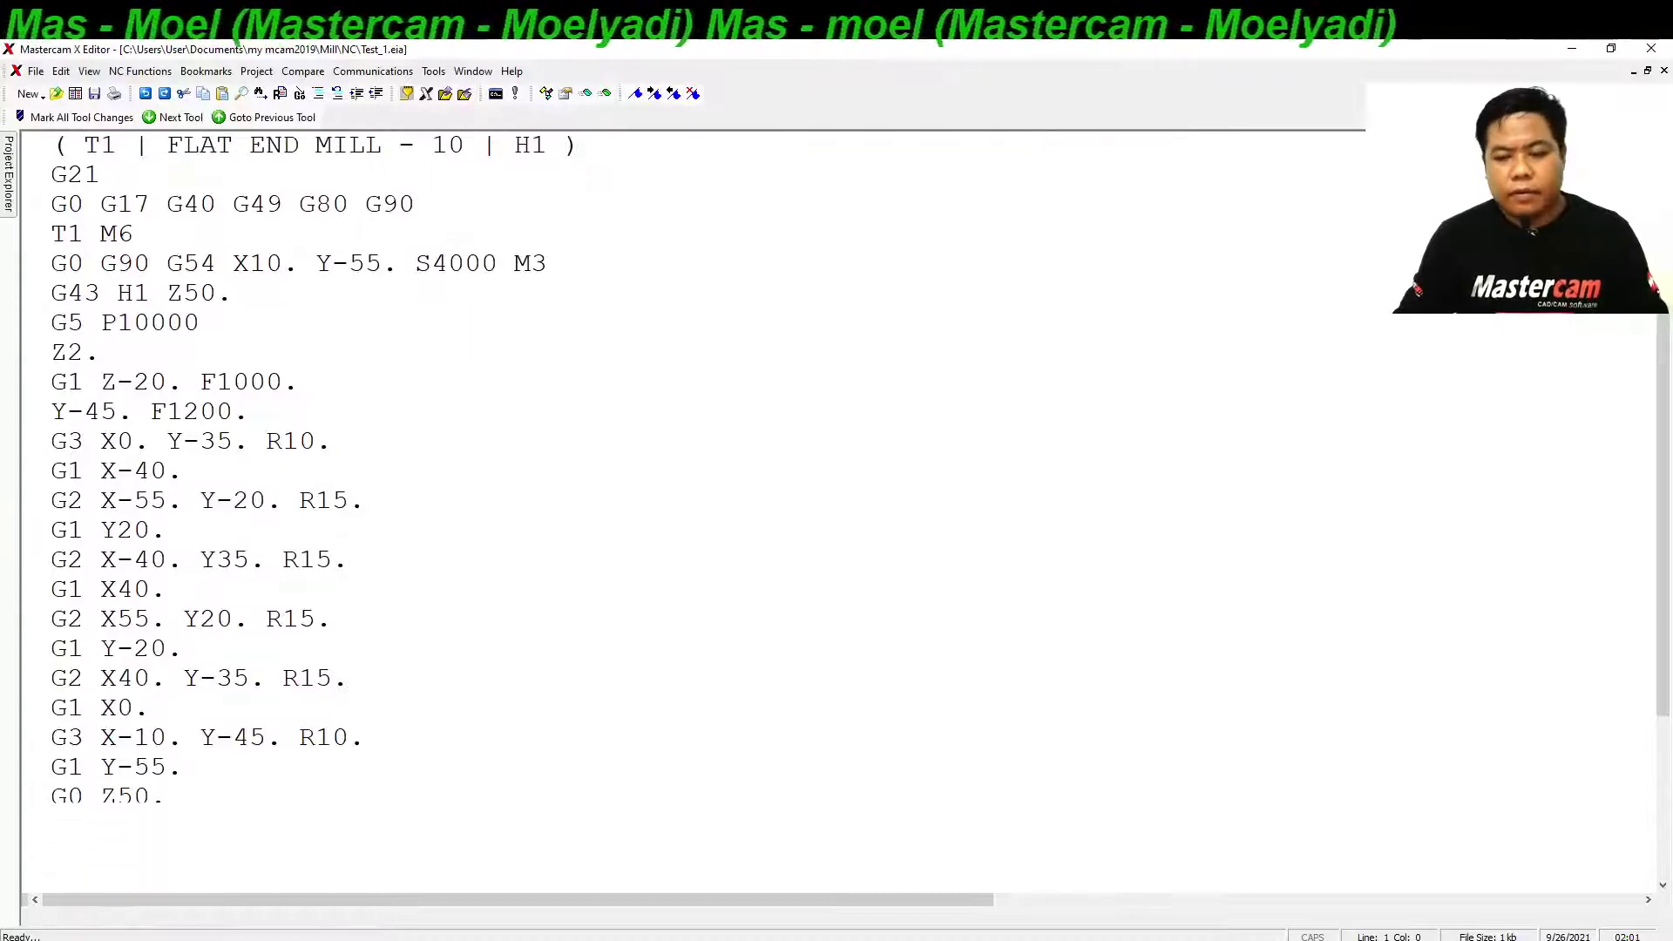
click(1656, 50)
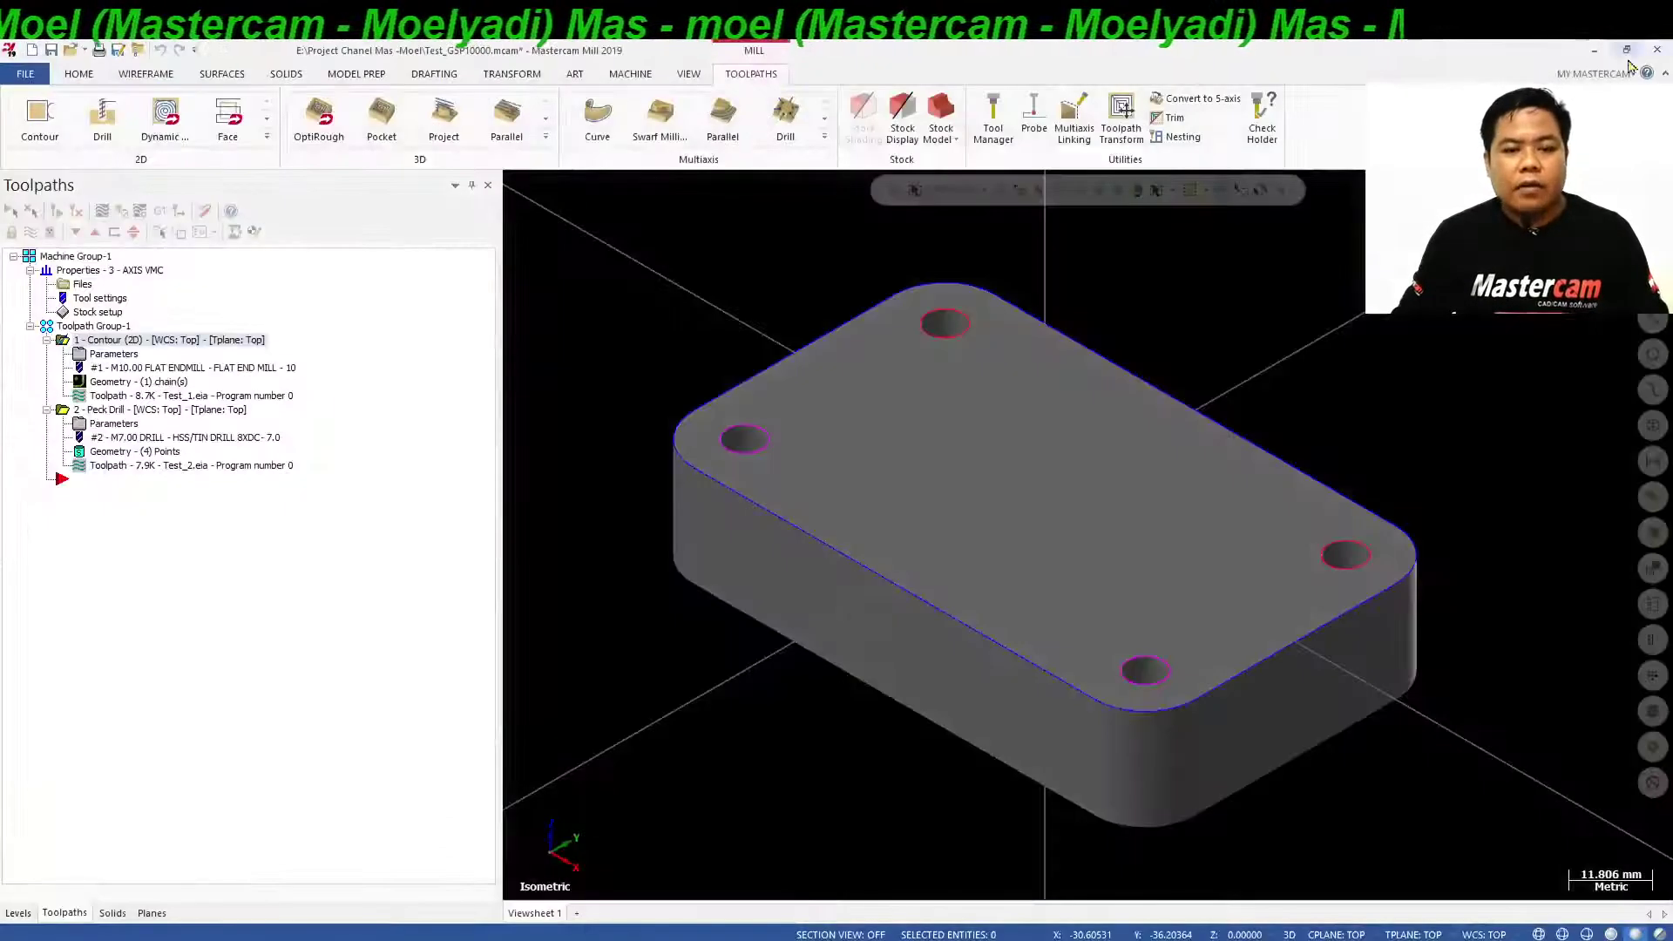
Open the control definition from the 3-axis VMC machine definition and go to the mill Arc settings.
click(631, 75)
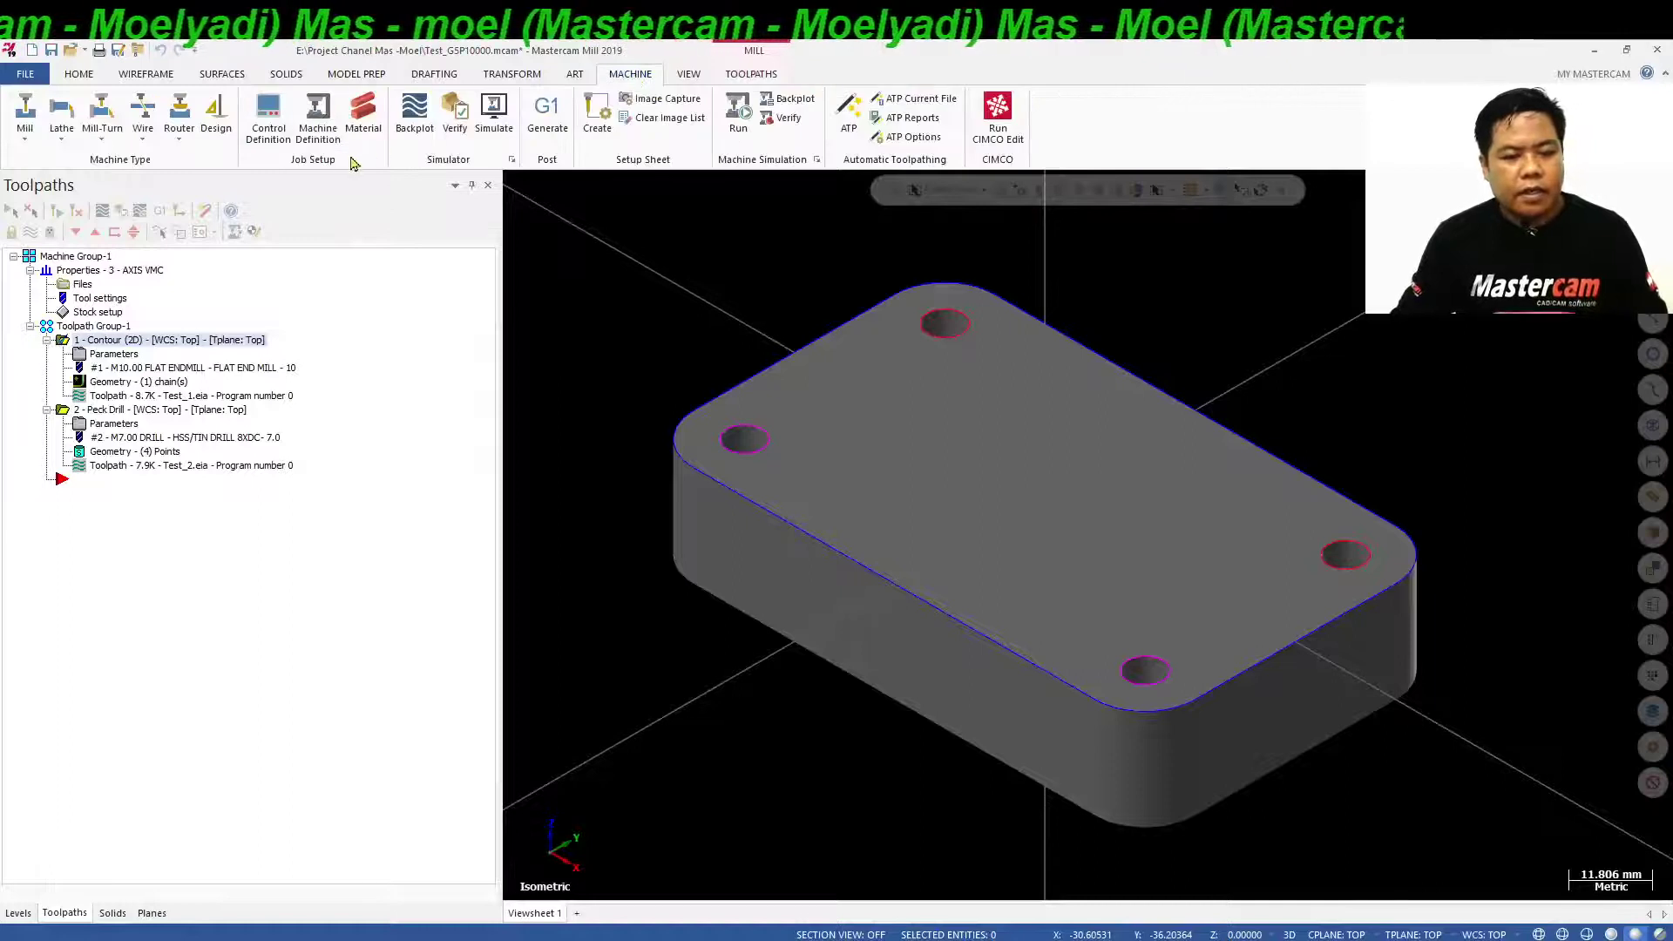
click(319, 120)
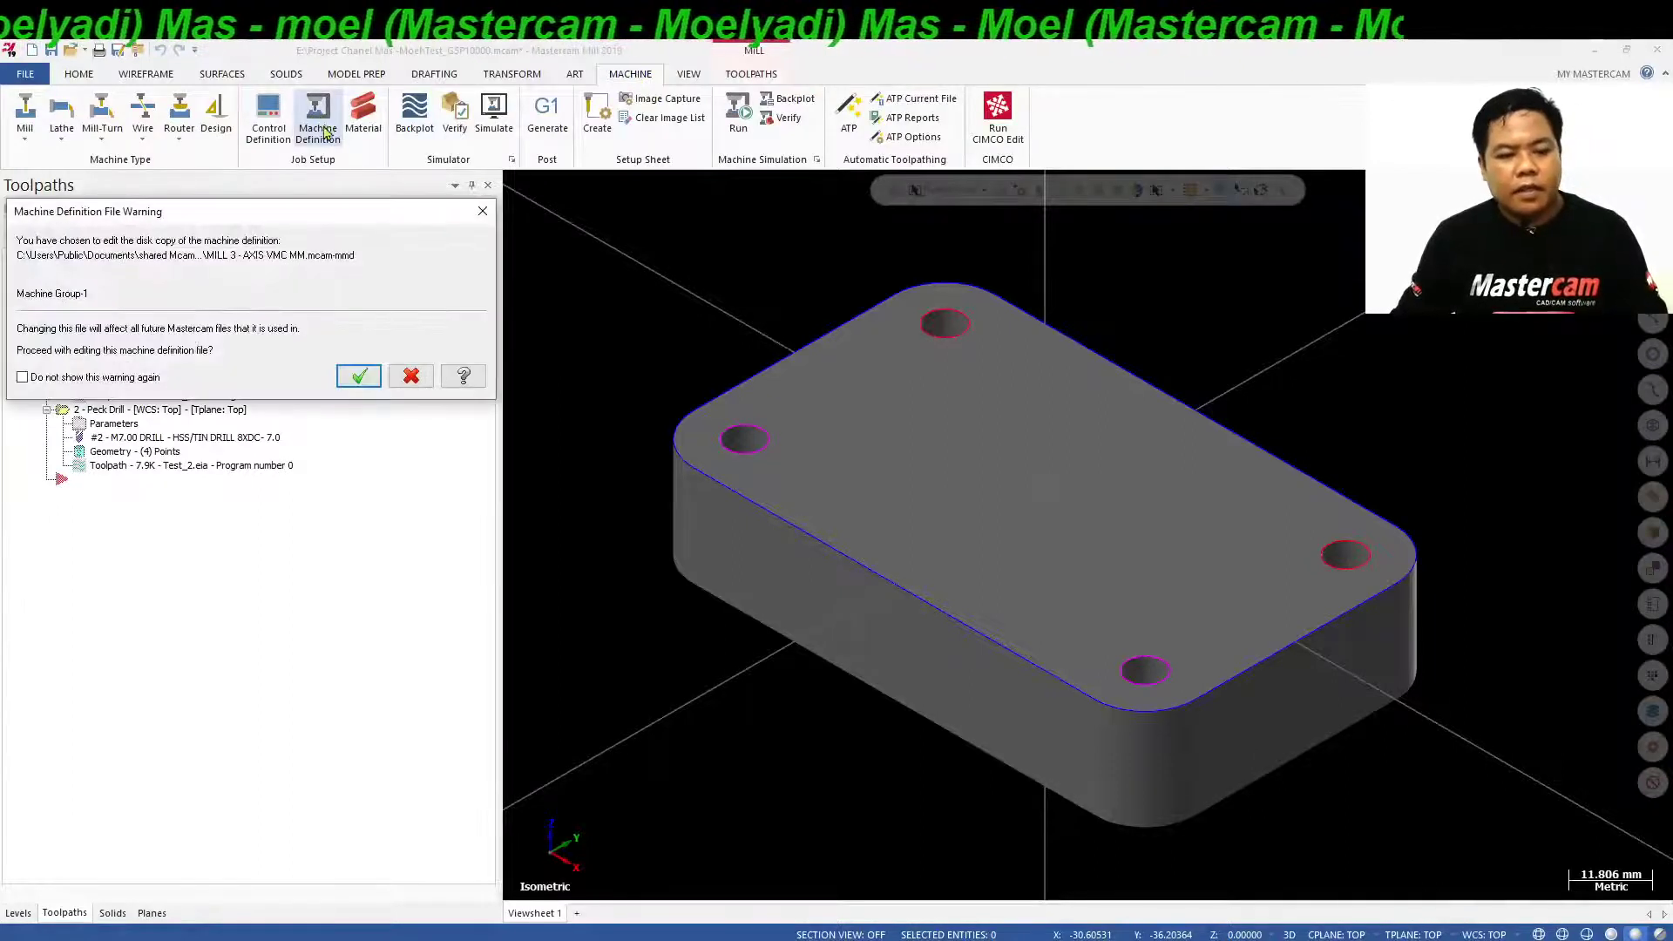
click(364, 377)
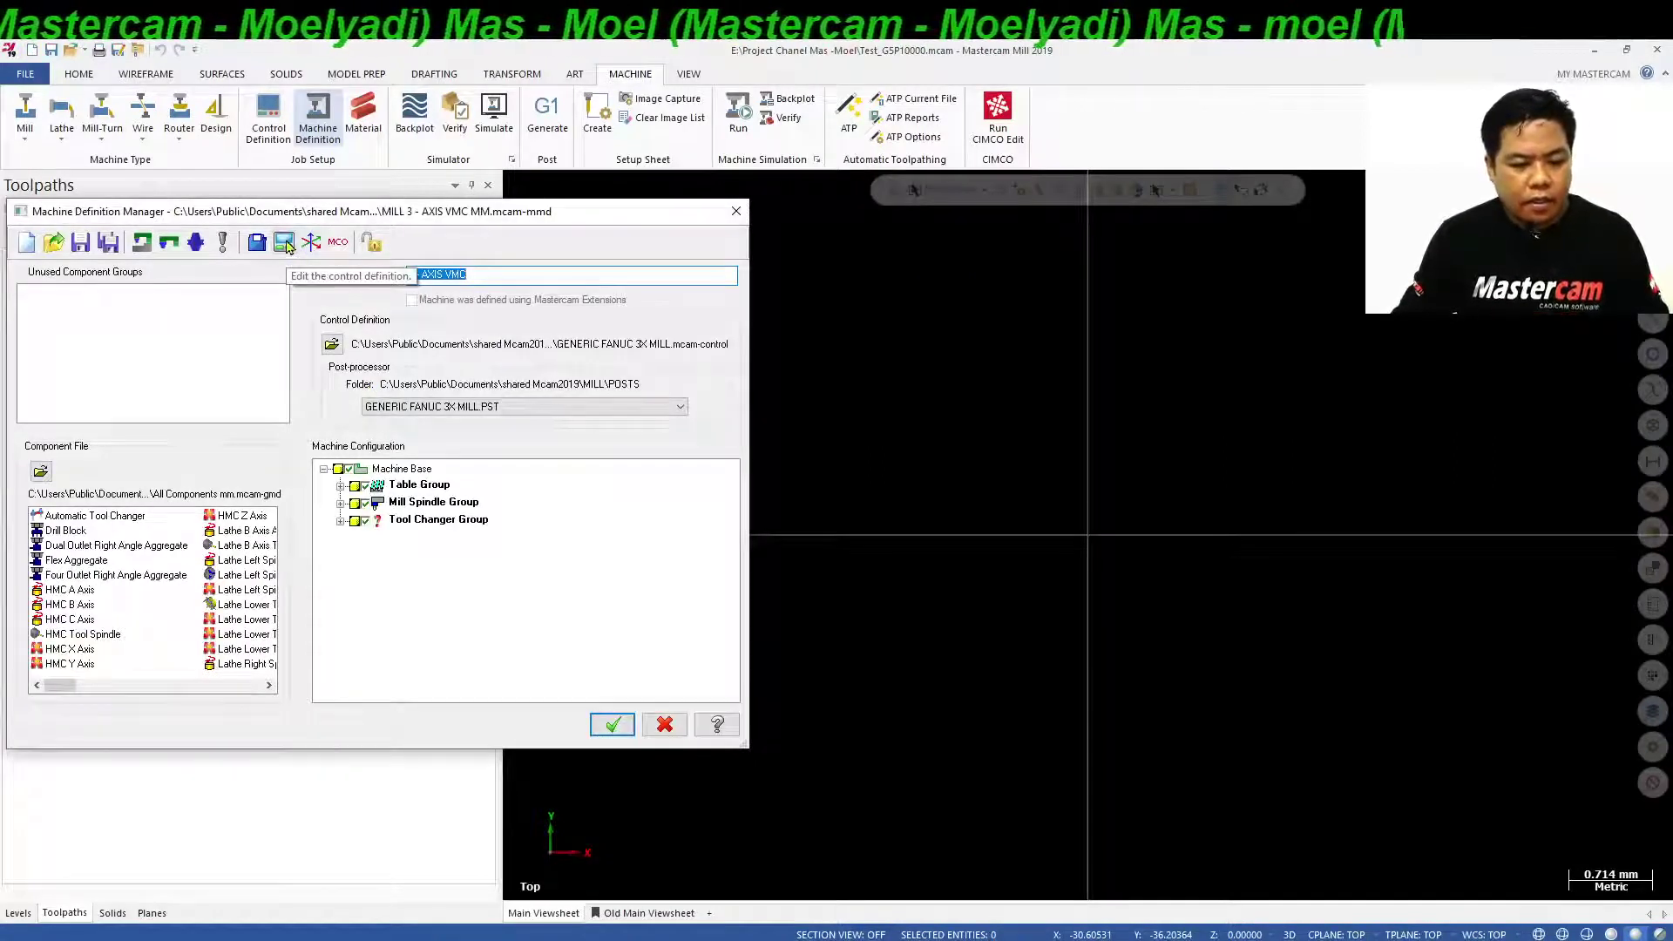
click(284, 242)
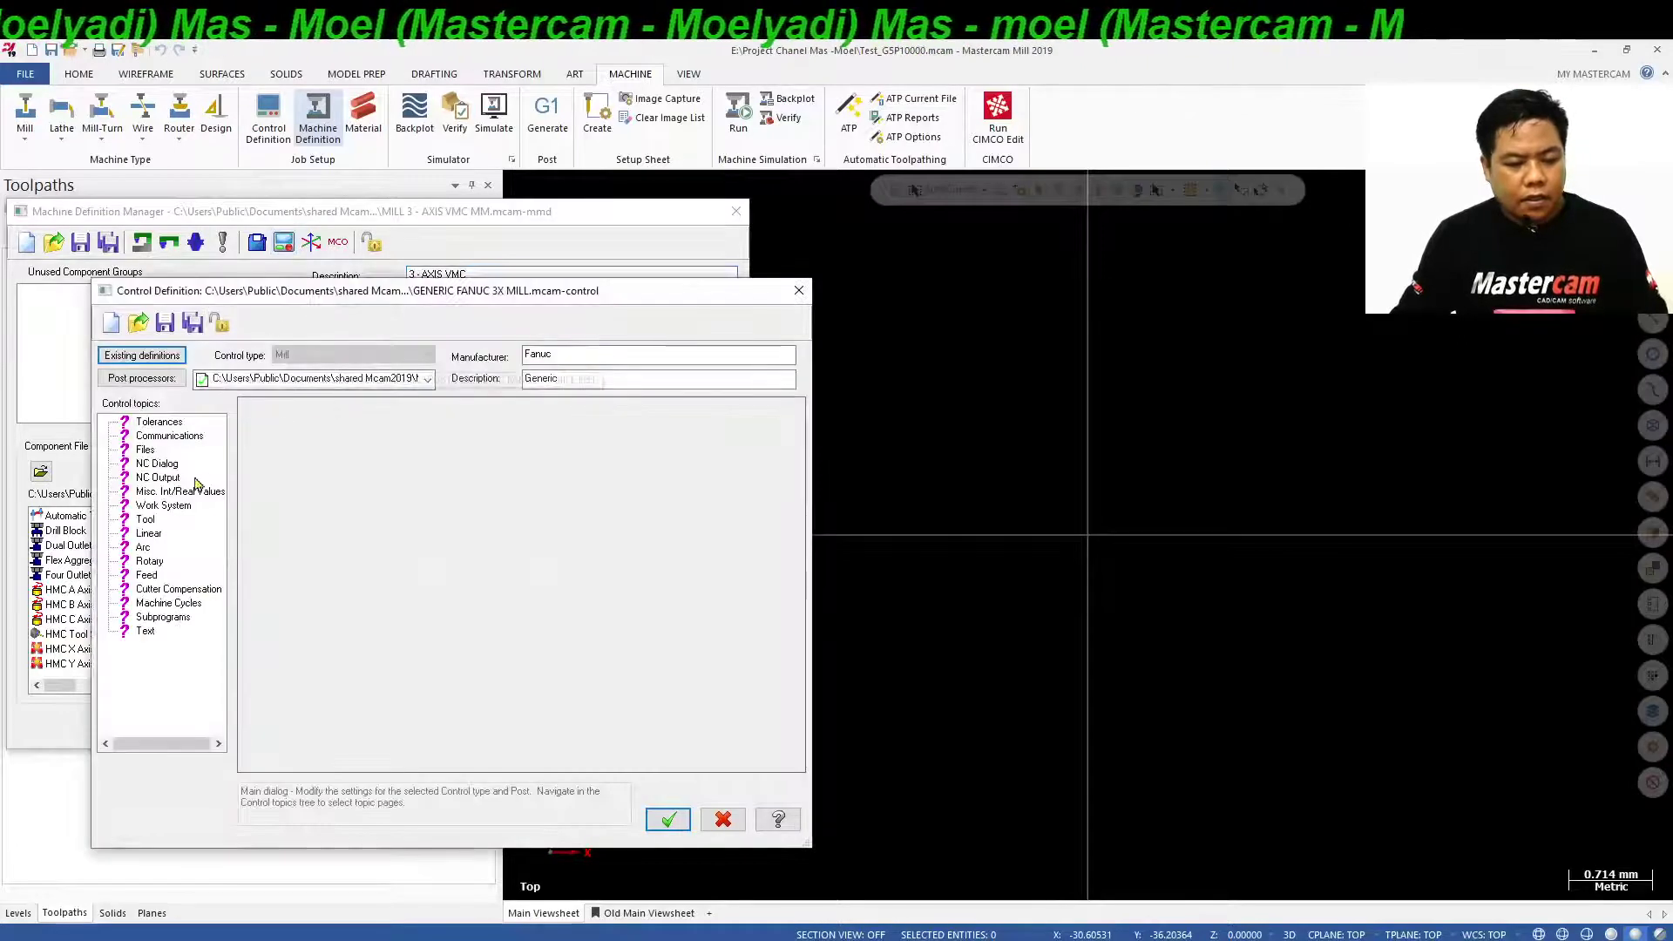
click(170, 491)
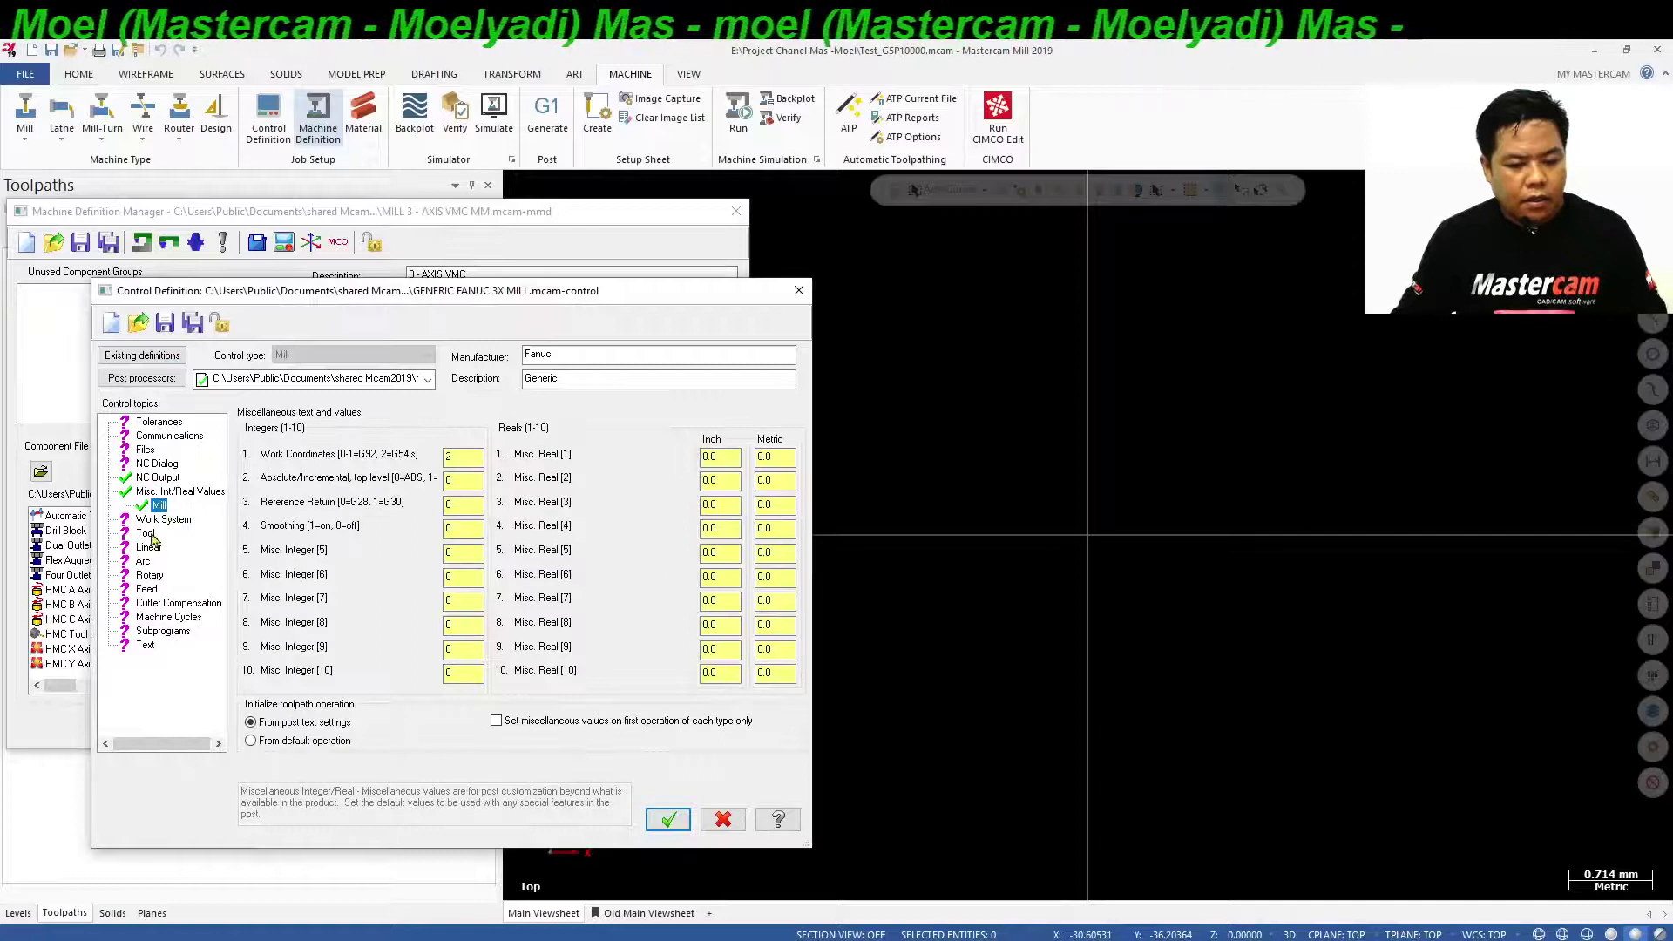
click(162, 519)
click(145, 533)
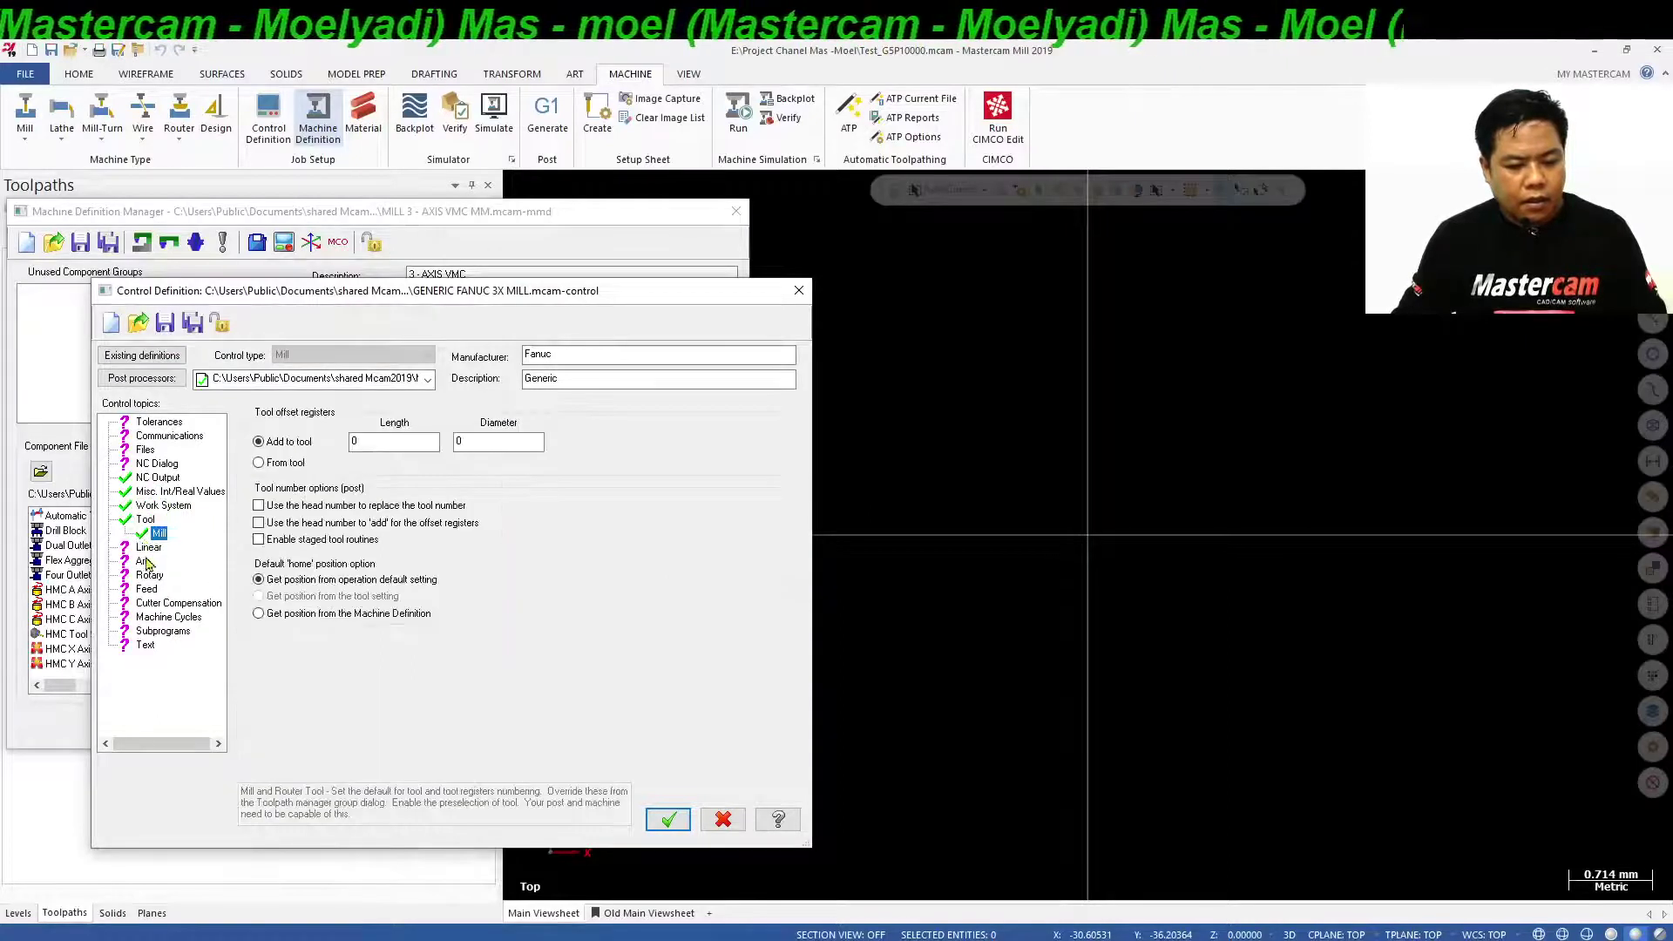
click(149, 547)
click(144, 561)
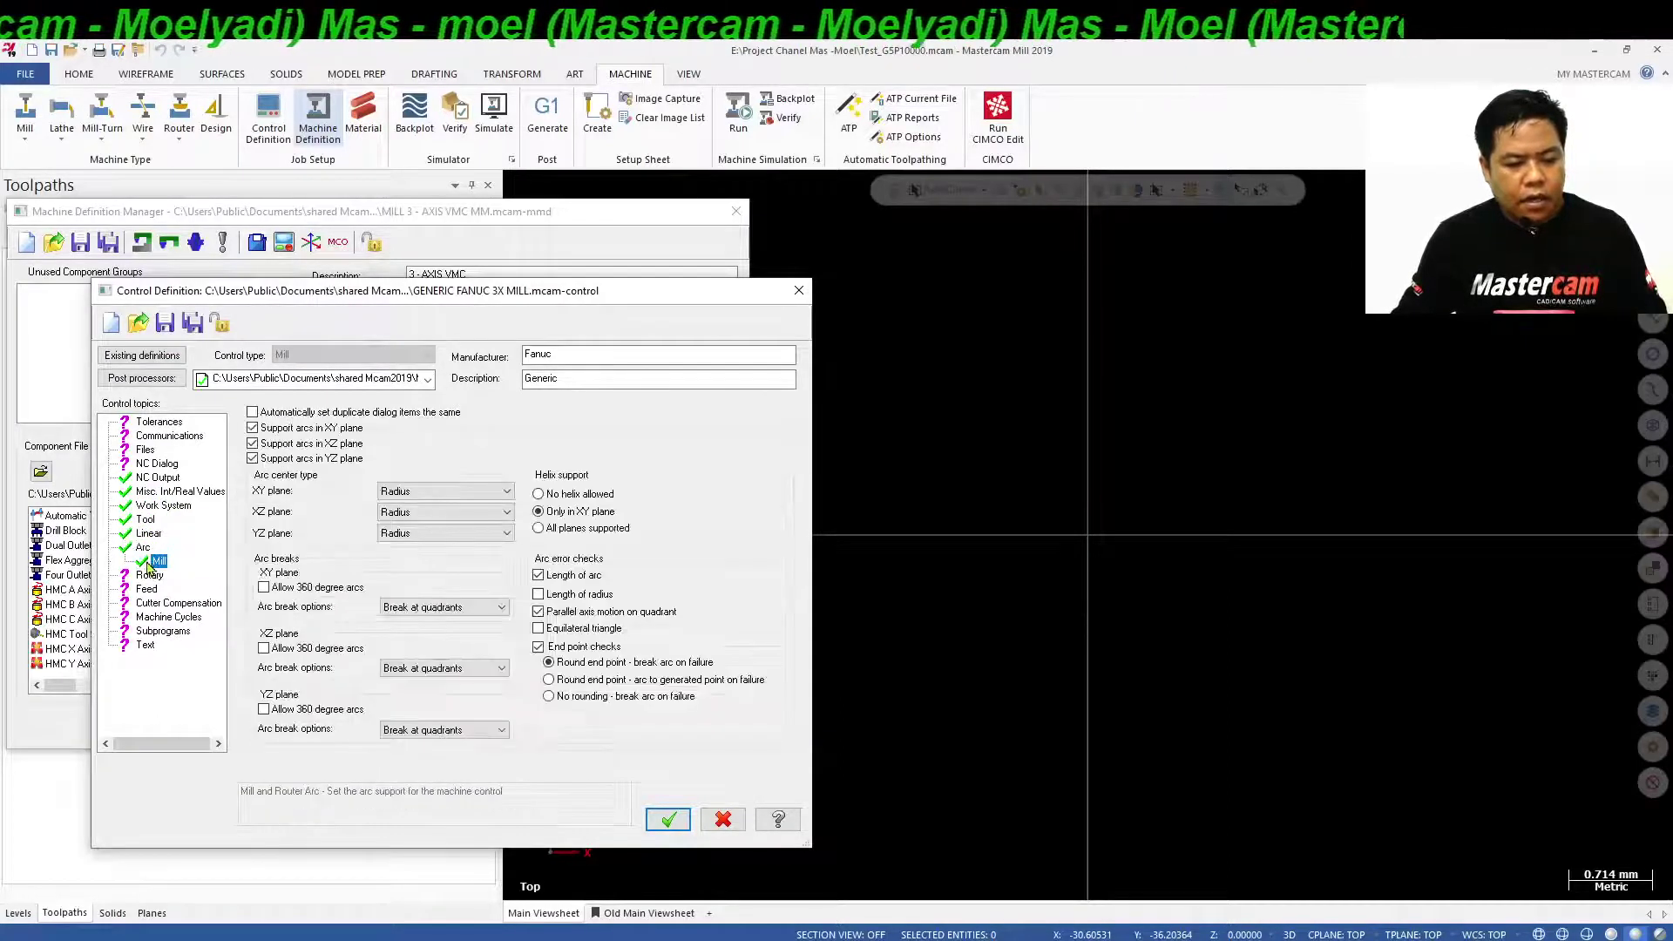
Set the arc center type to Delta start to center for the XY, XZ and YZ planes.
click(421, 493)
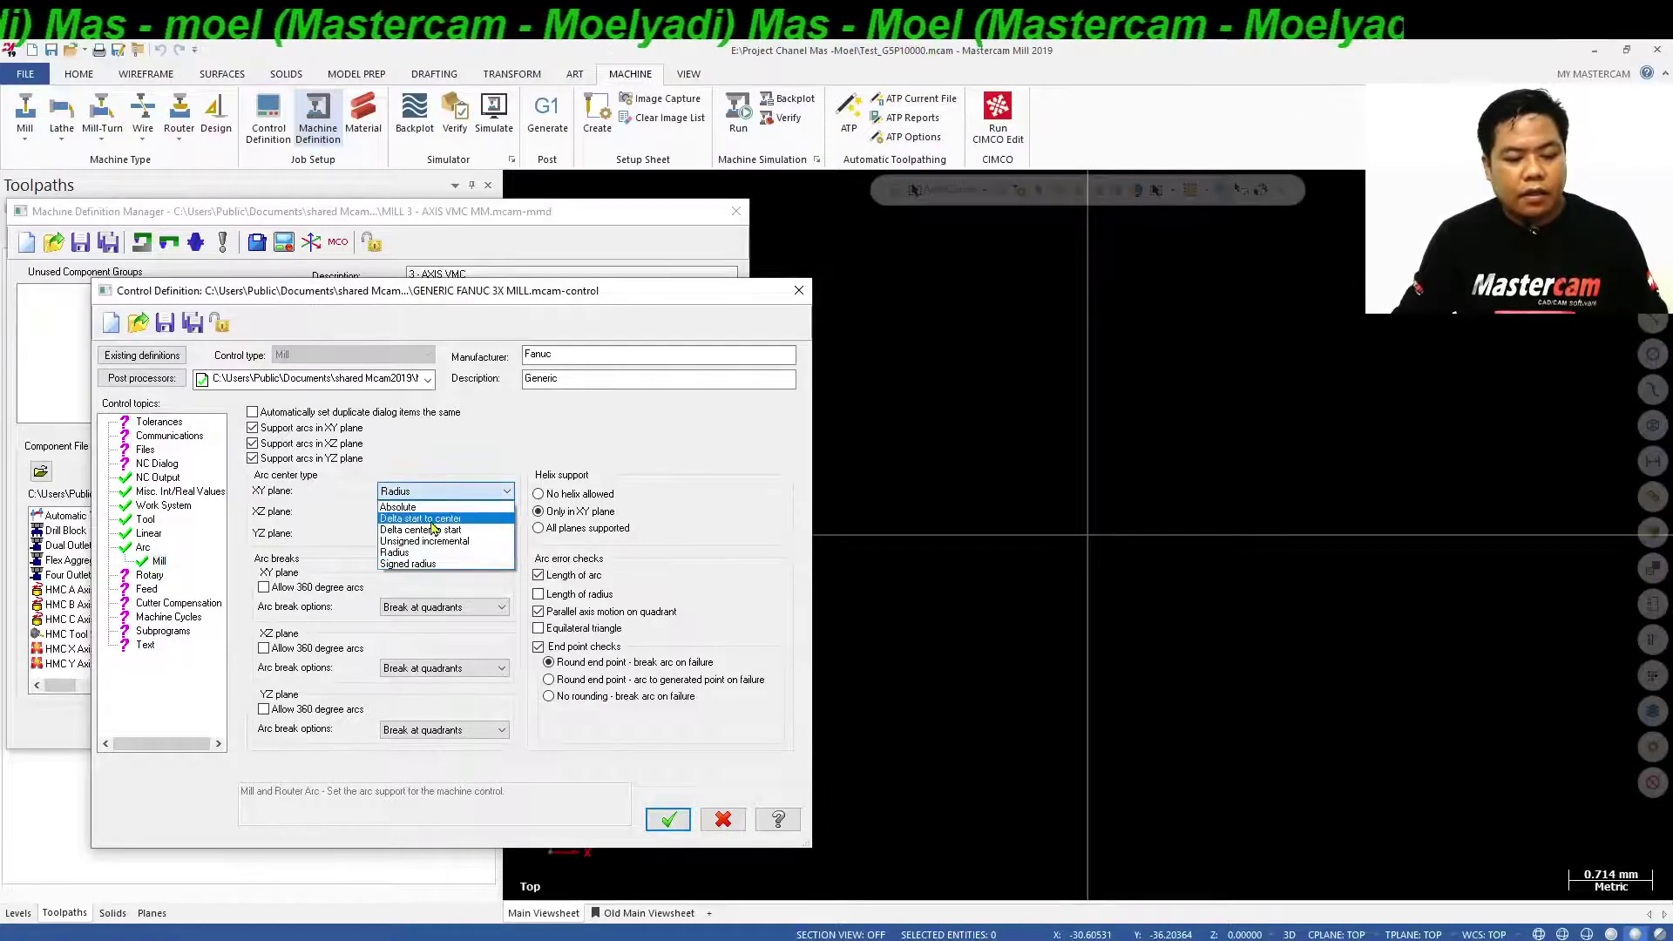
click(427, 520)
click(432, 513)
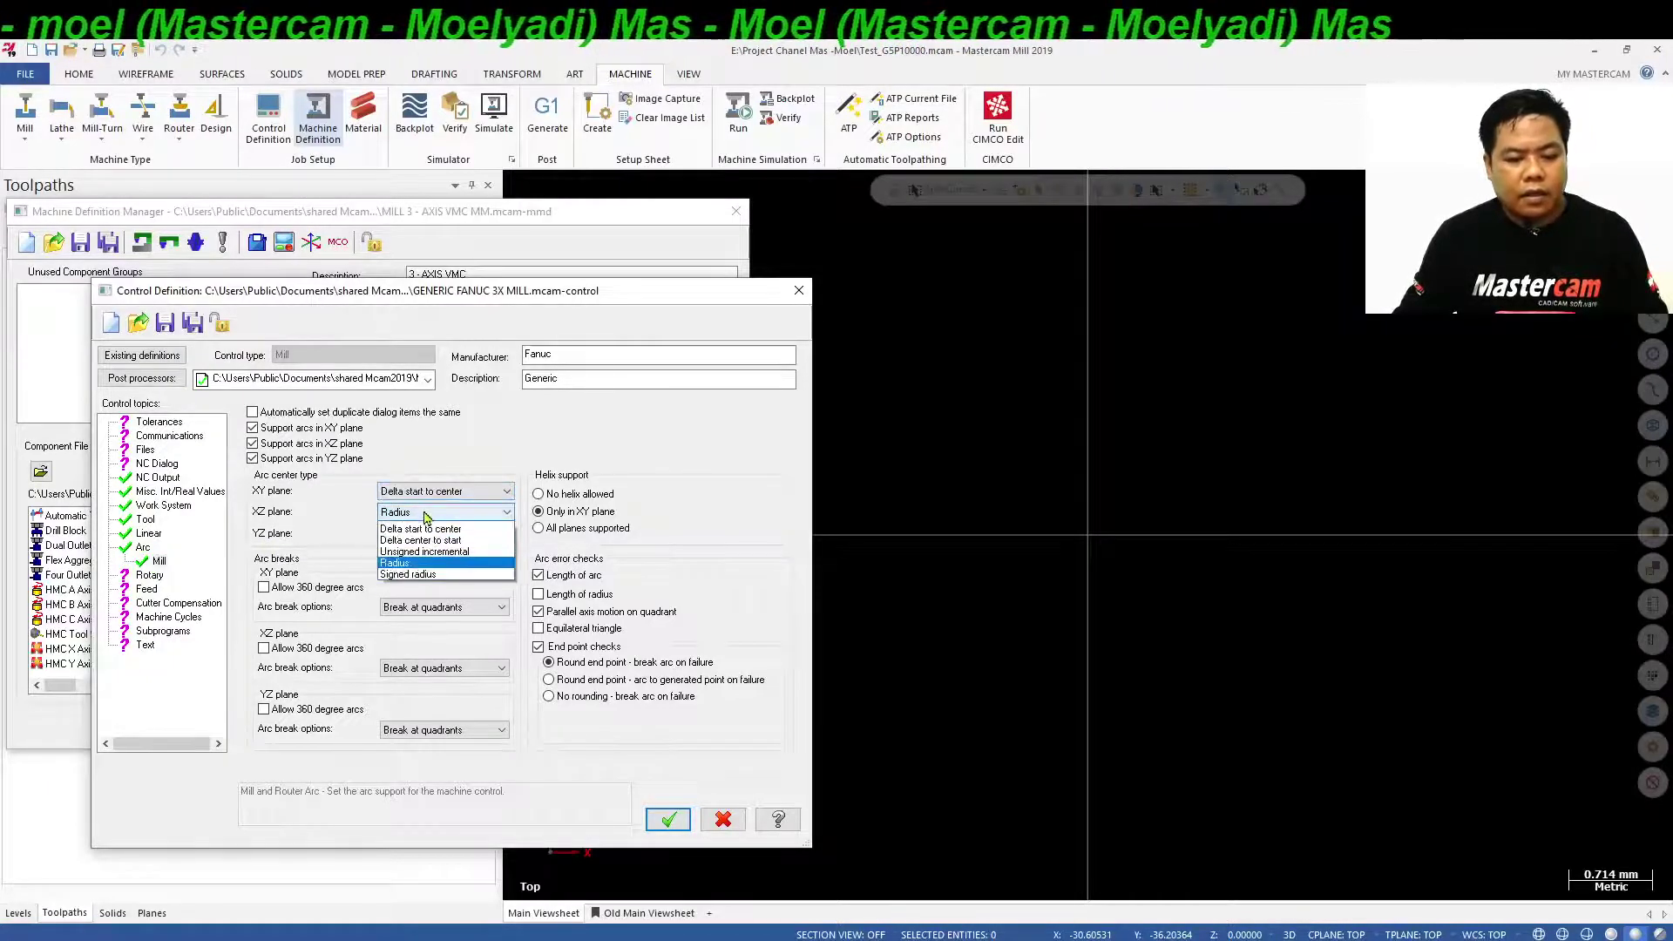
click(421, 539)
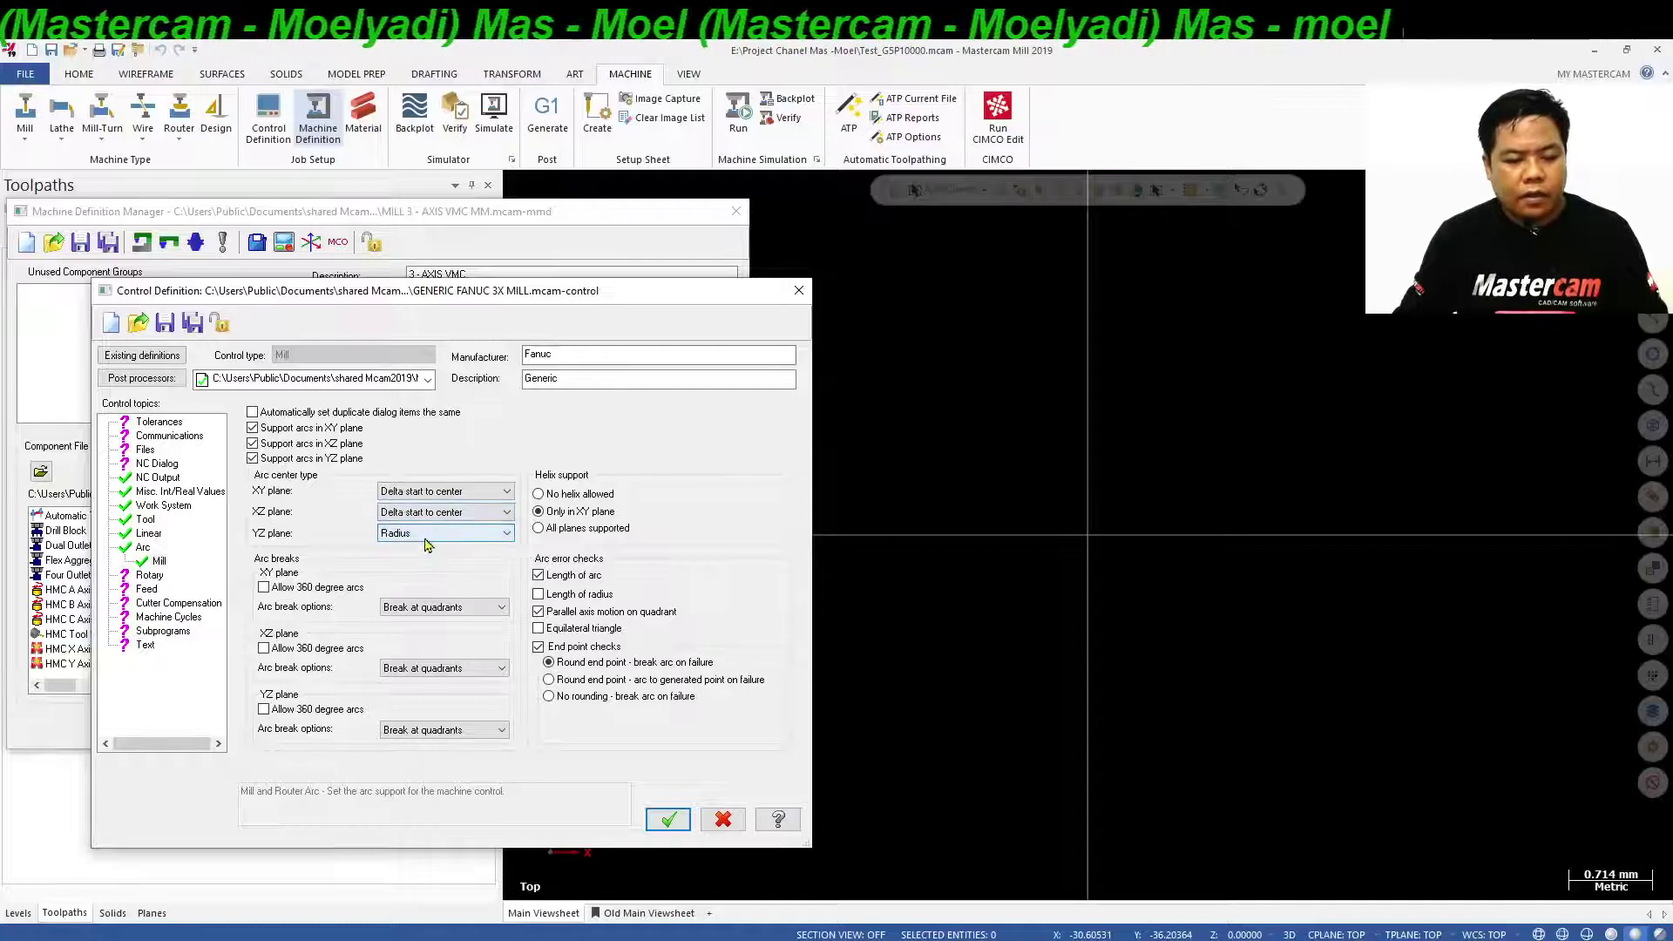
click(422, 533)
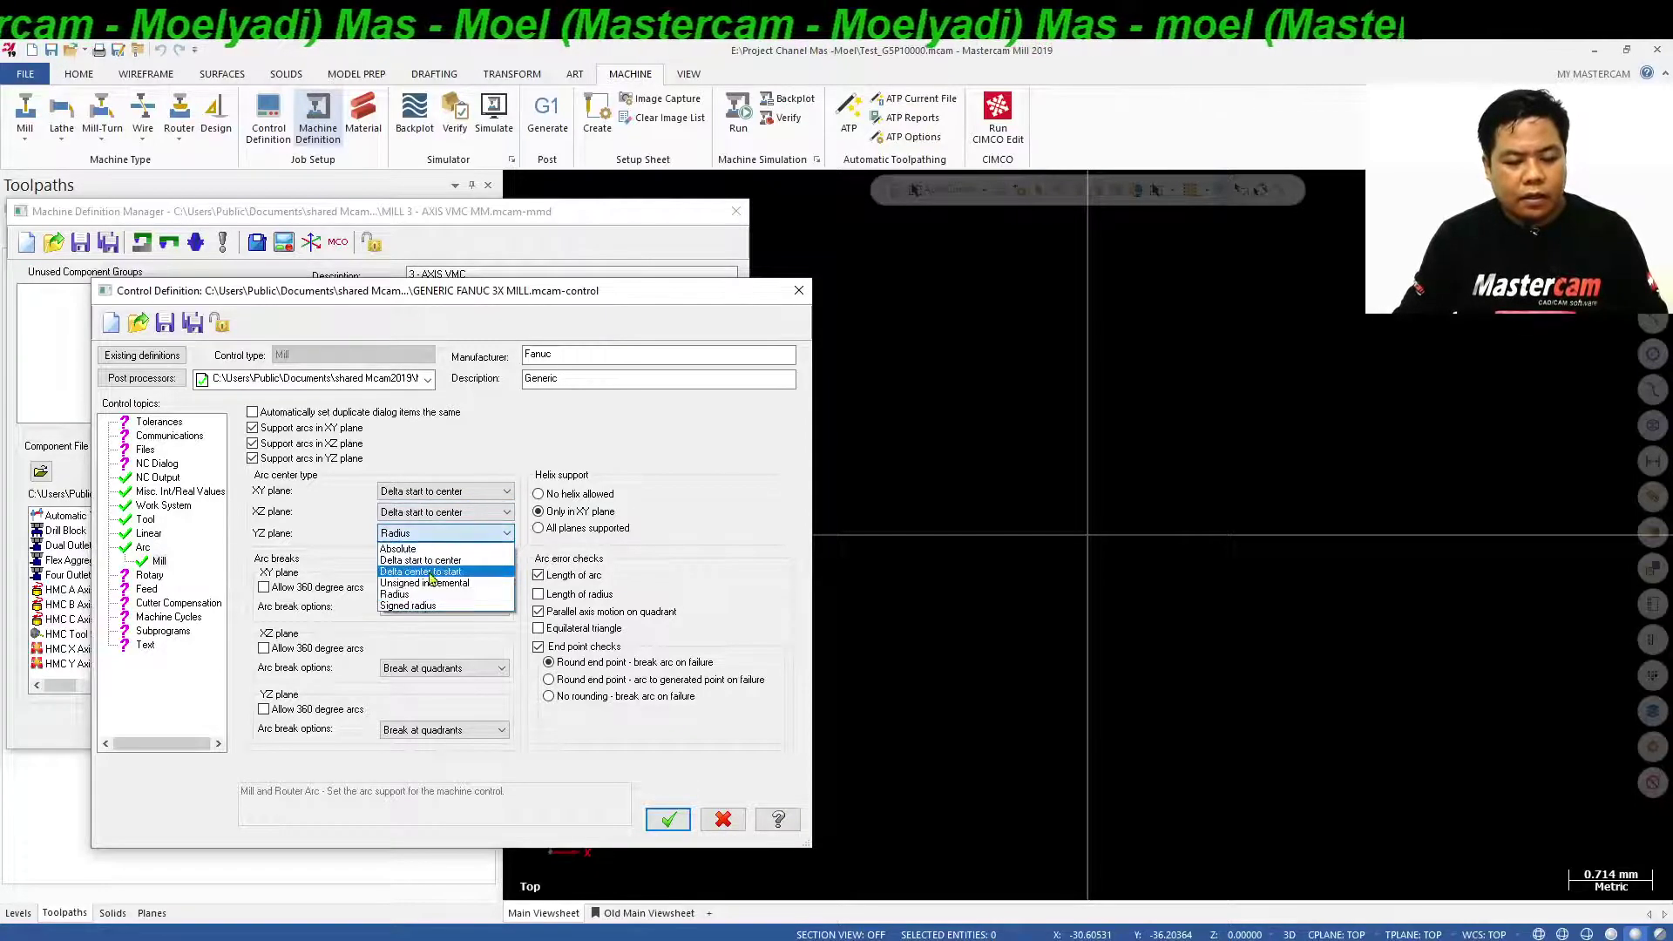
click(423, 560)
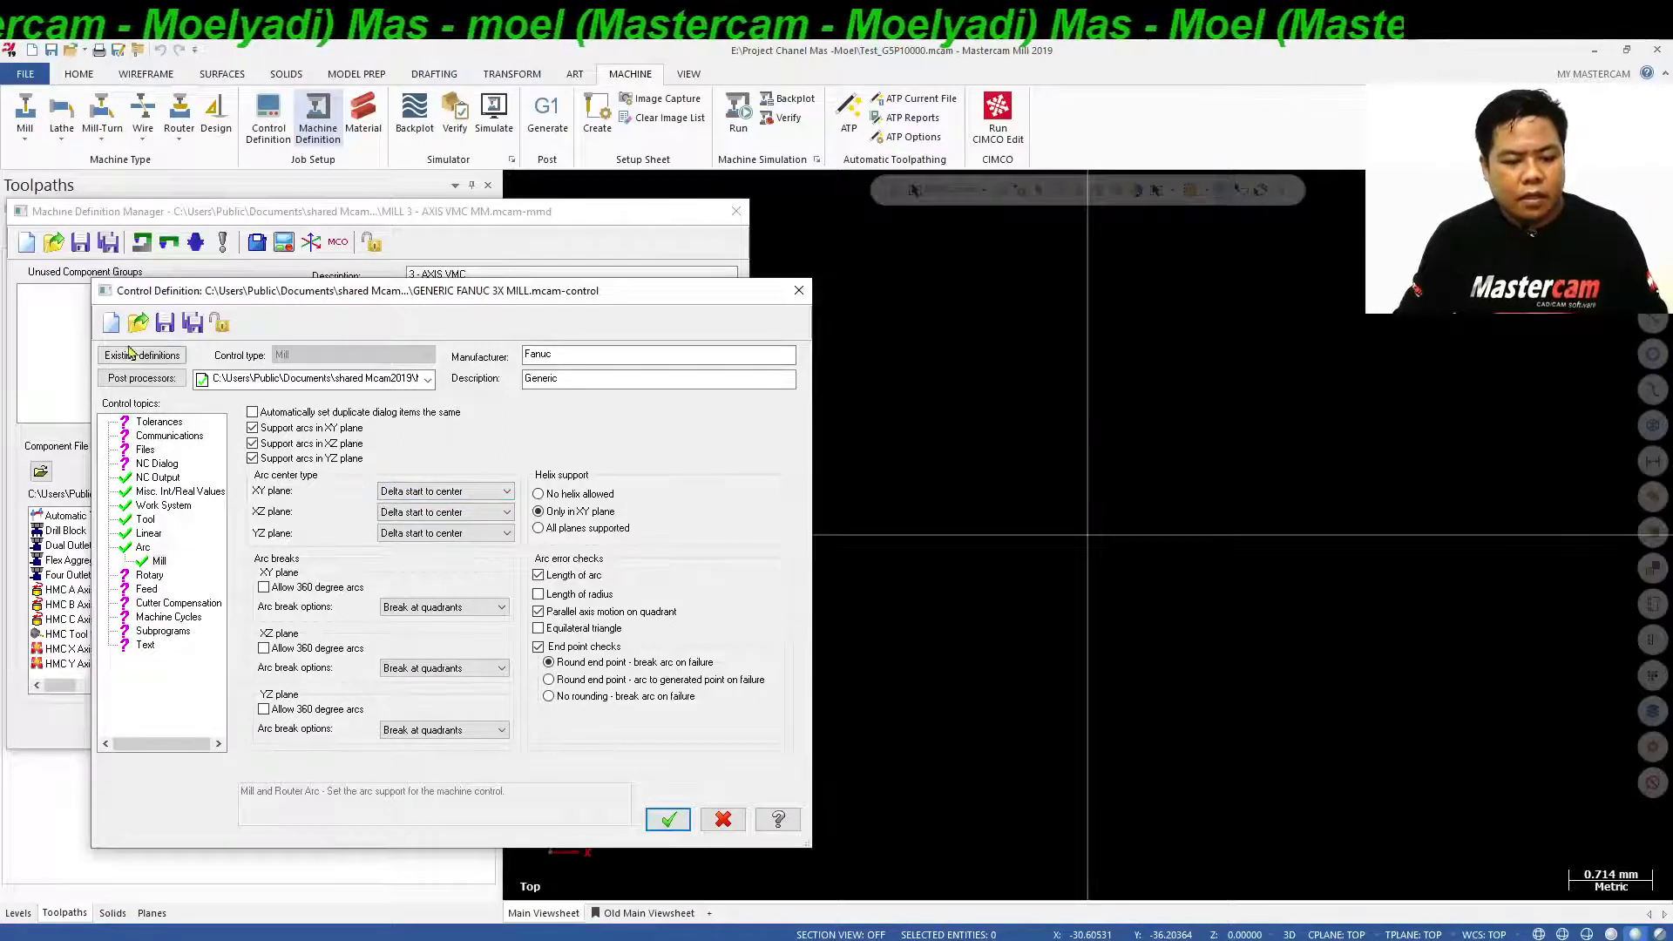
Accept the control definition, save the changes to the machine definition file and replace the group machine with it.
click(673, 822)
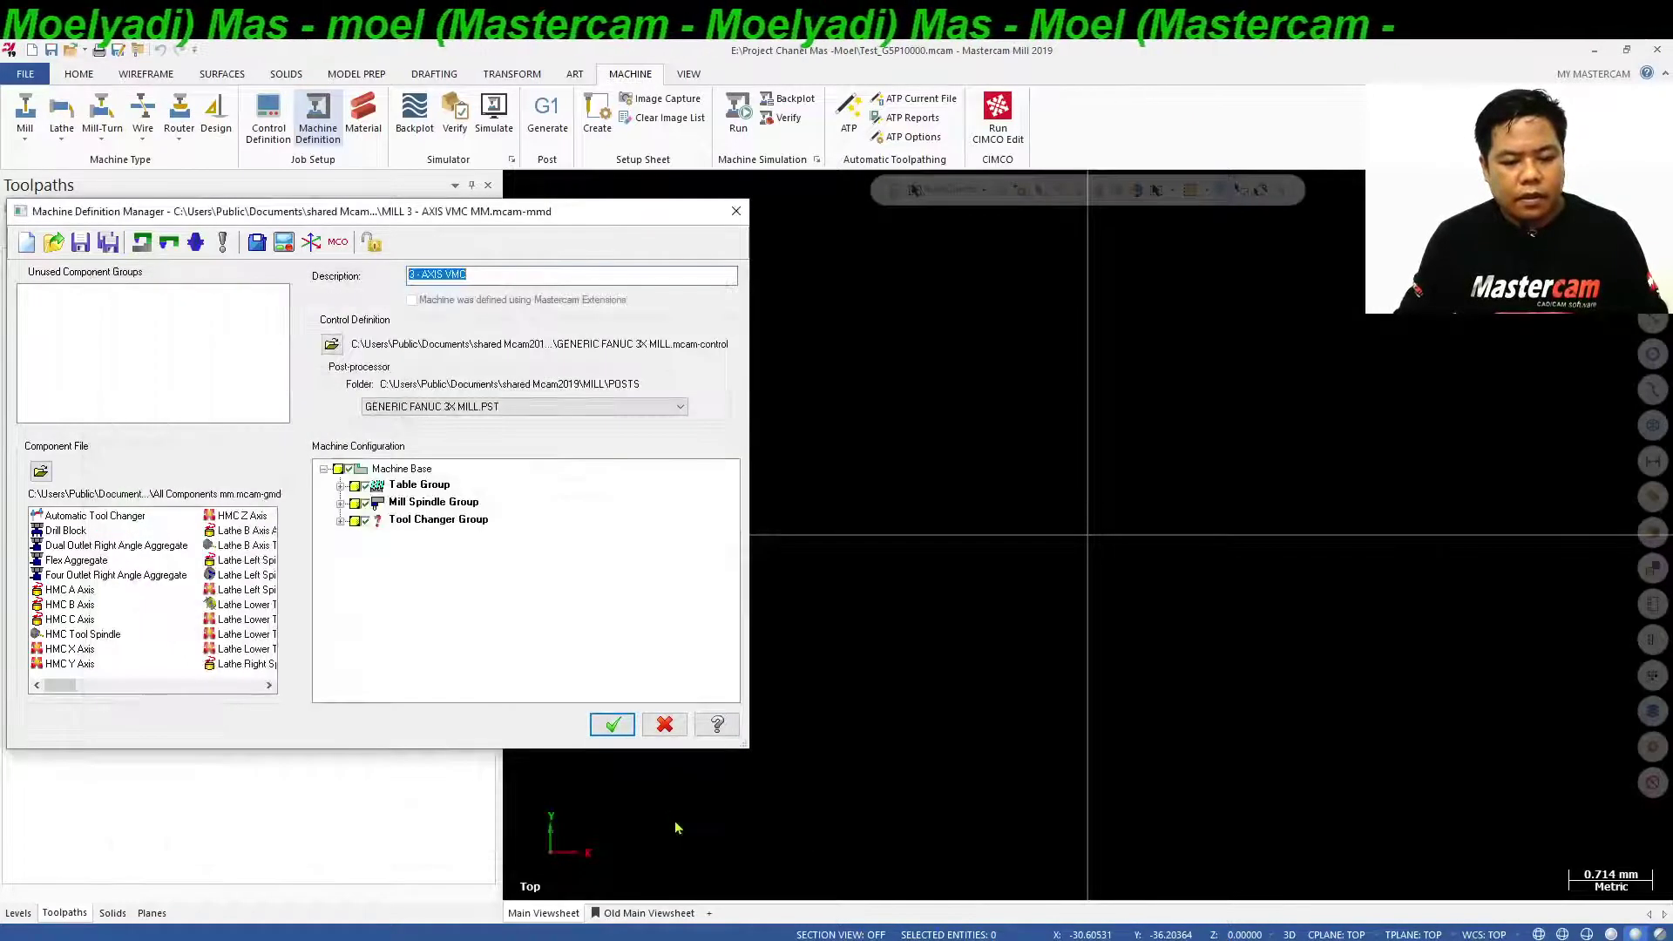
click(613, 725)
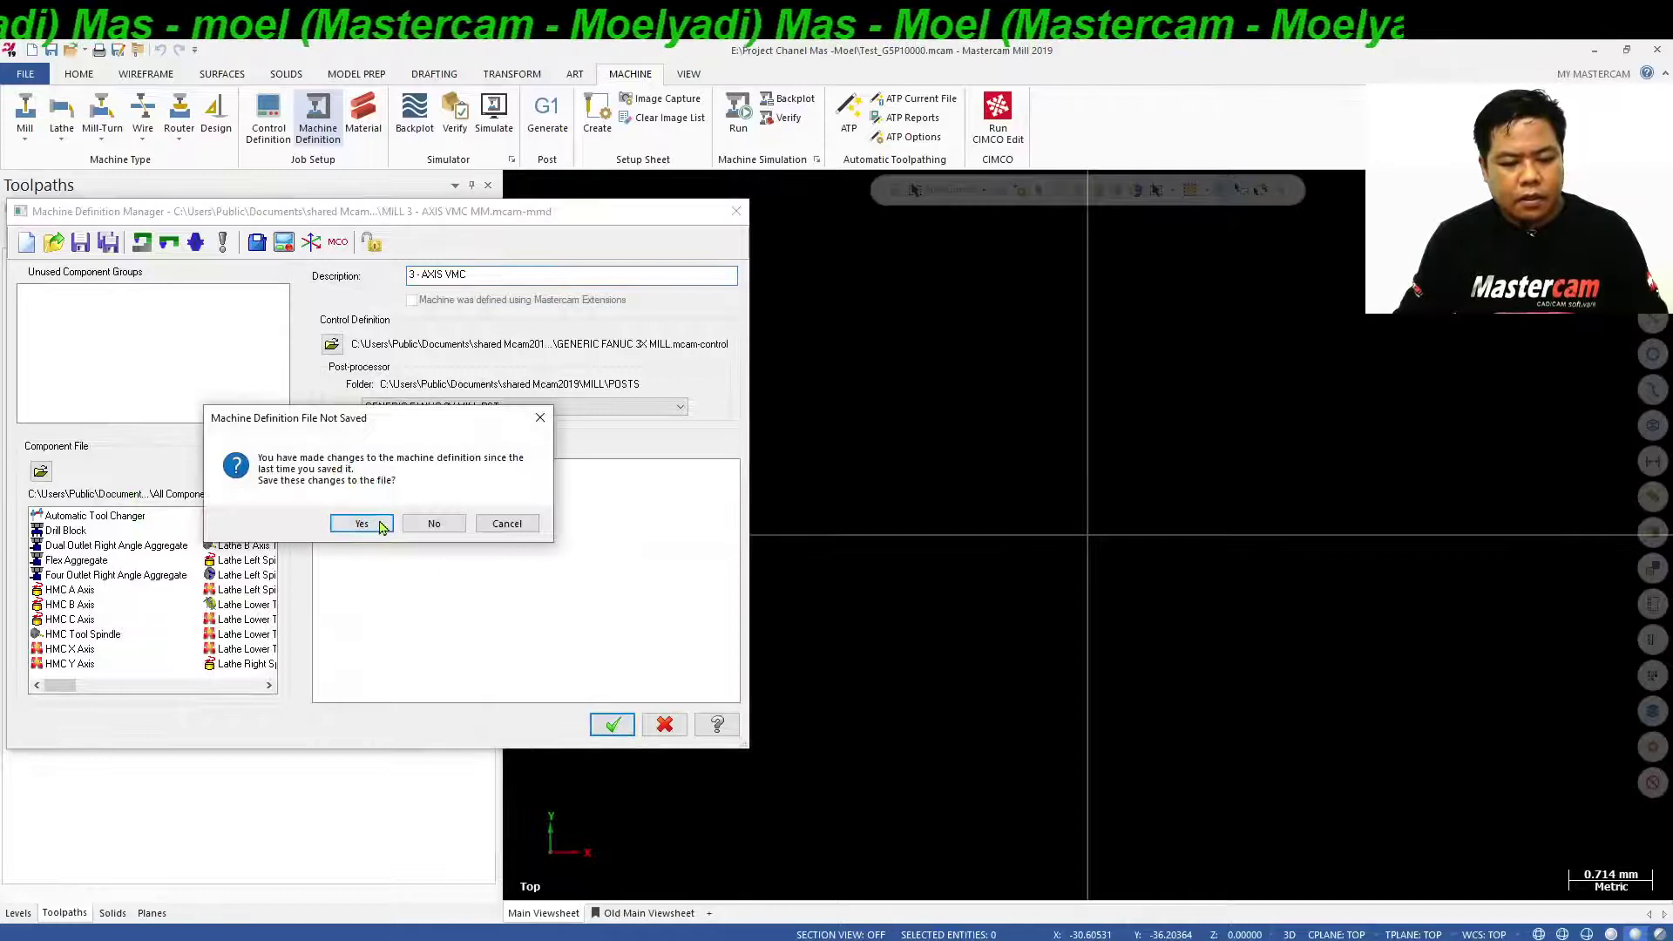
click(381, 525)
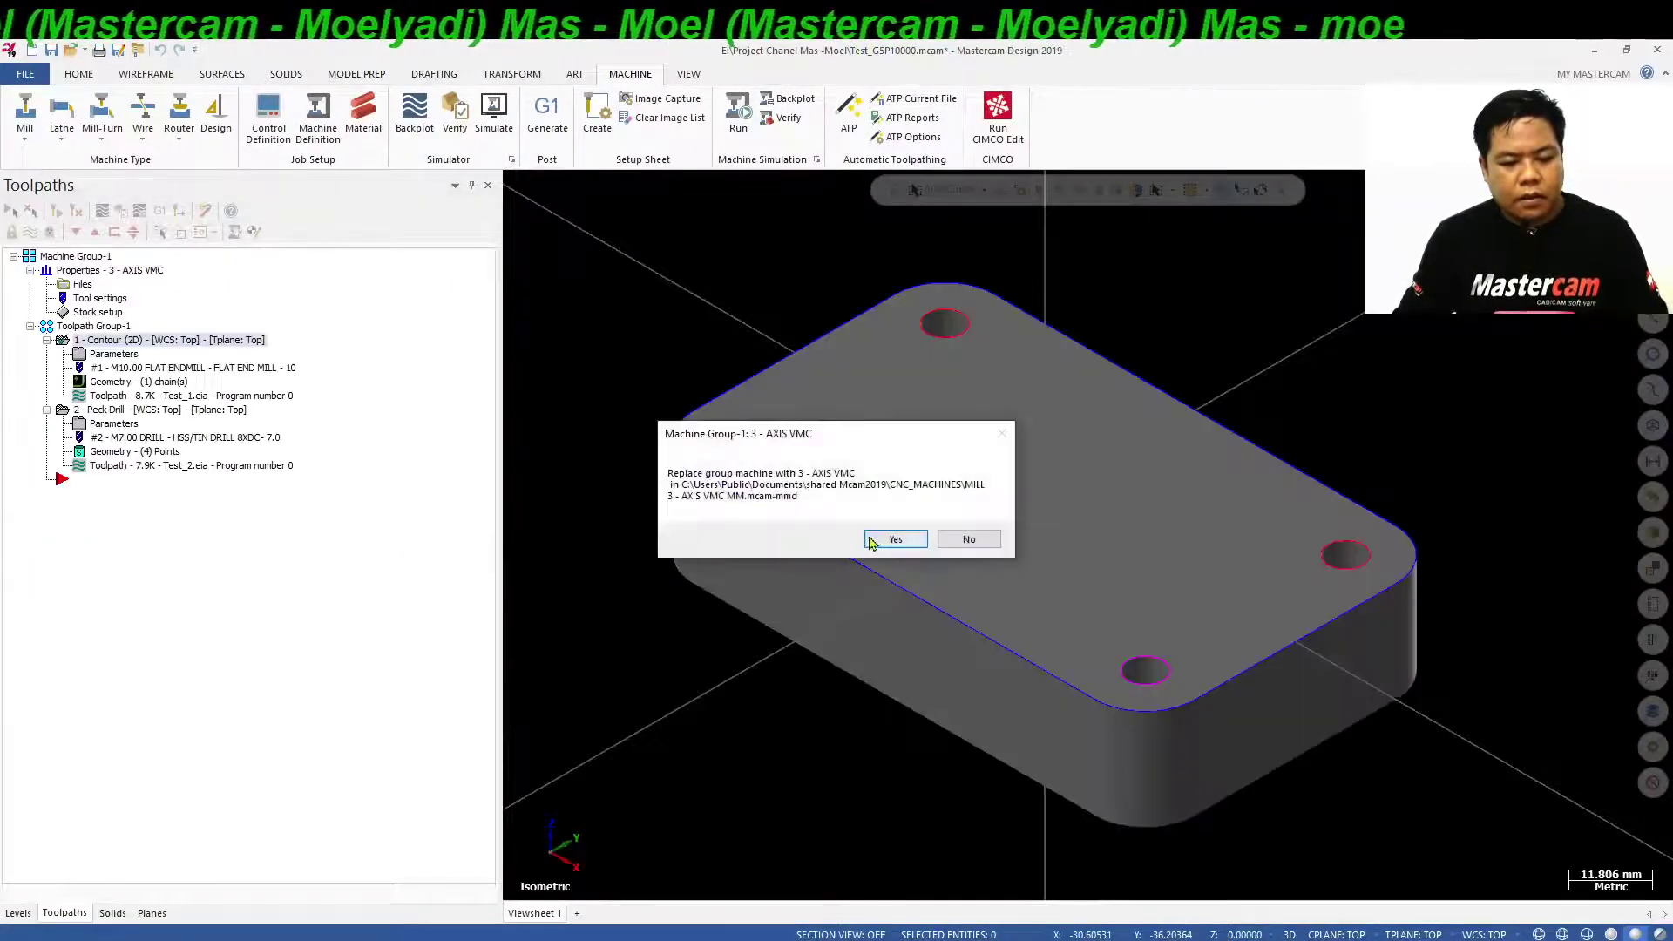
click(895, 539)
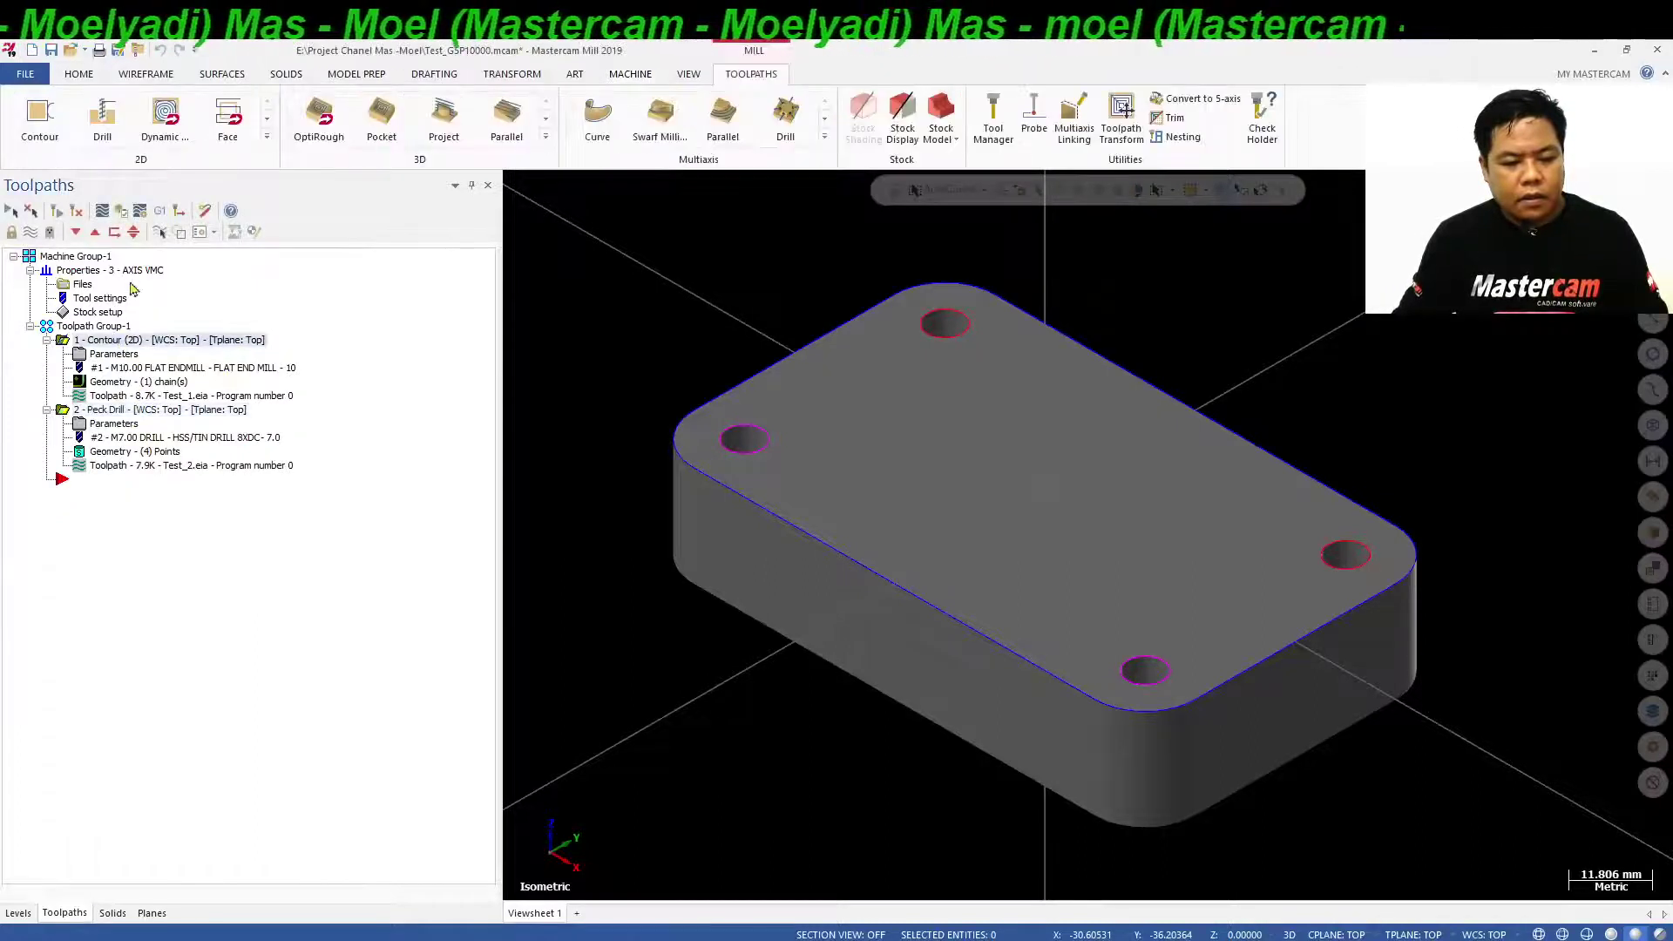
Post the 2D contour operation with the new arc settings, overwriting Test_1.eia.
click(157, 212)
click(112, 545)
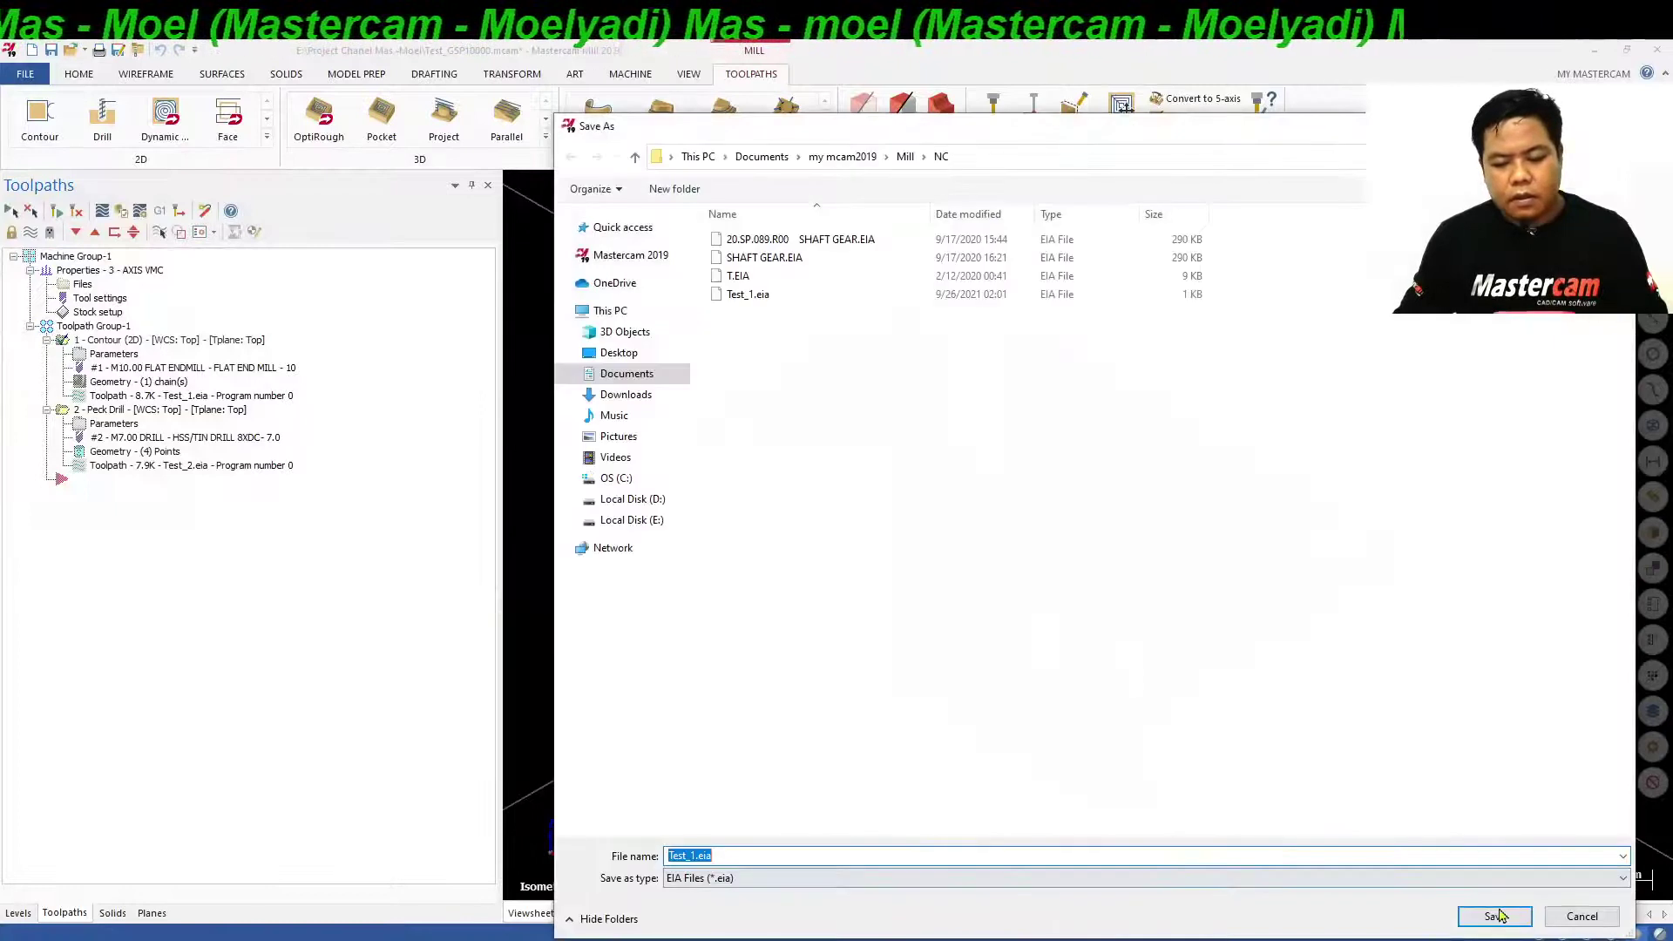
click(1496, 916)
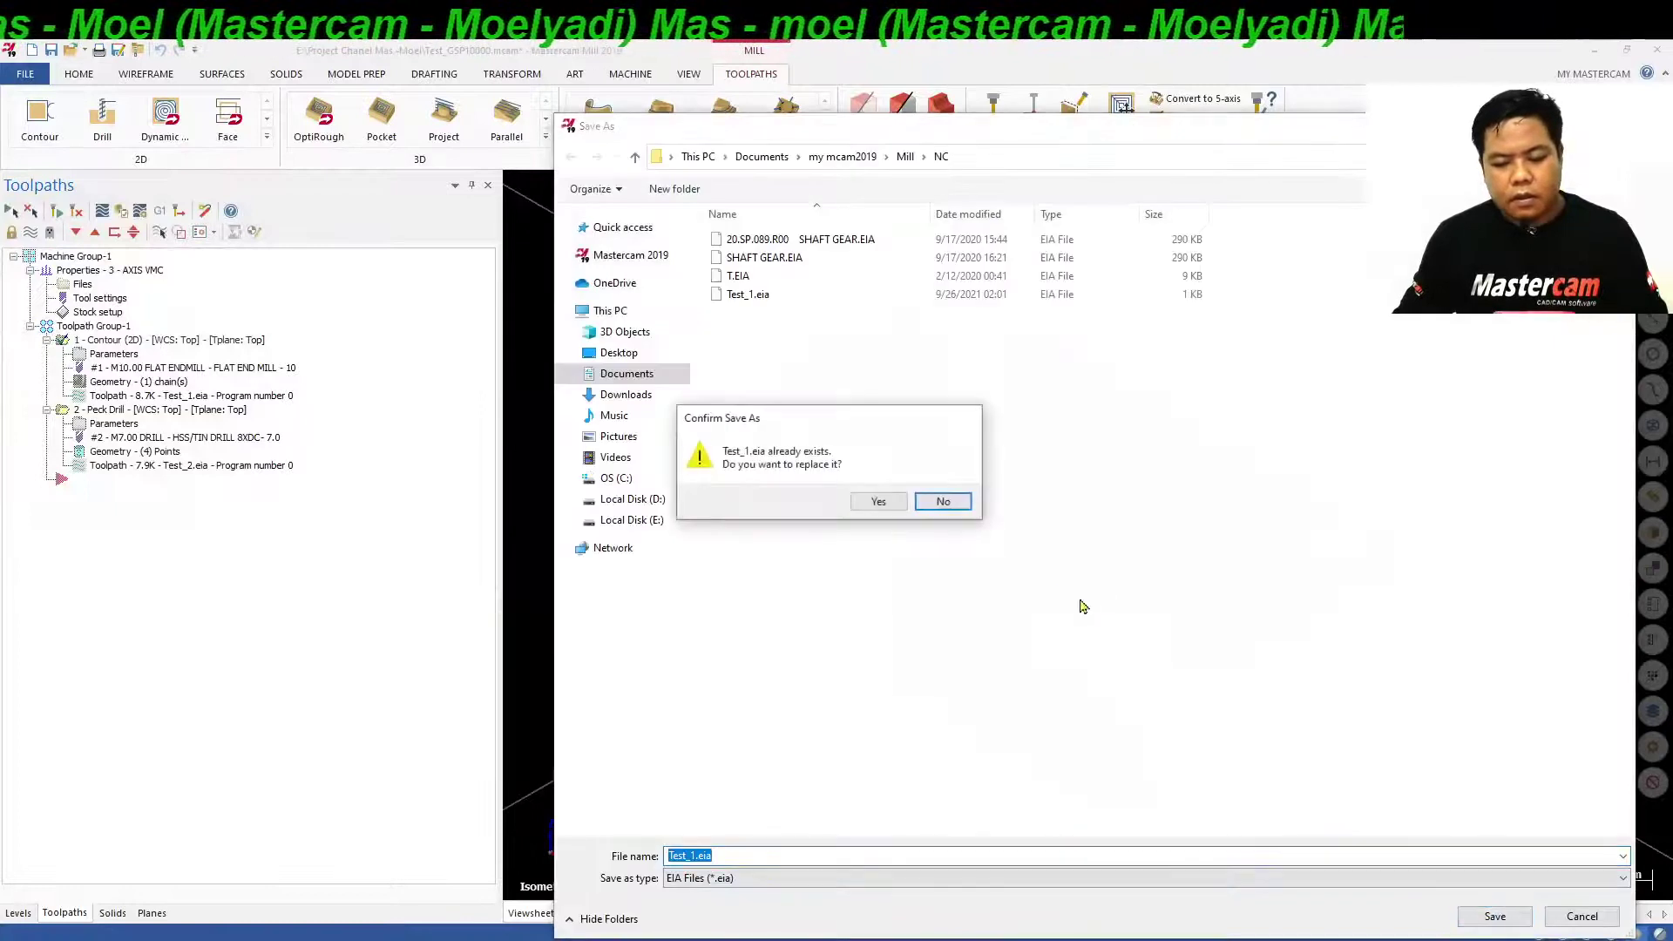
click(879, 504)
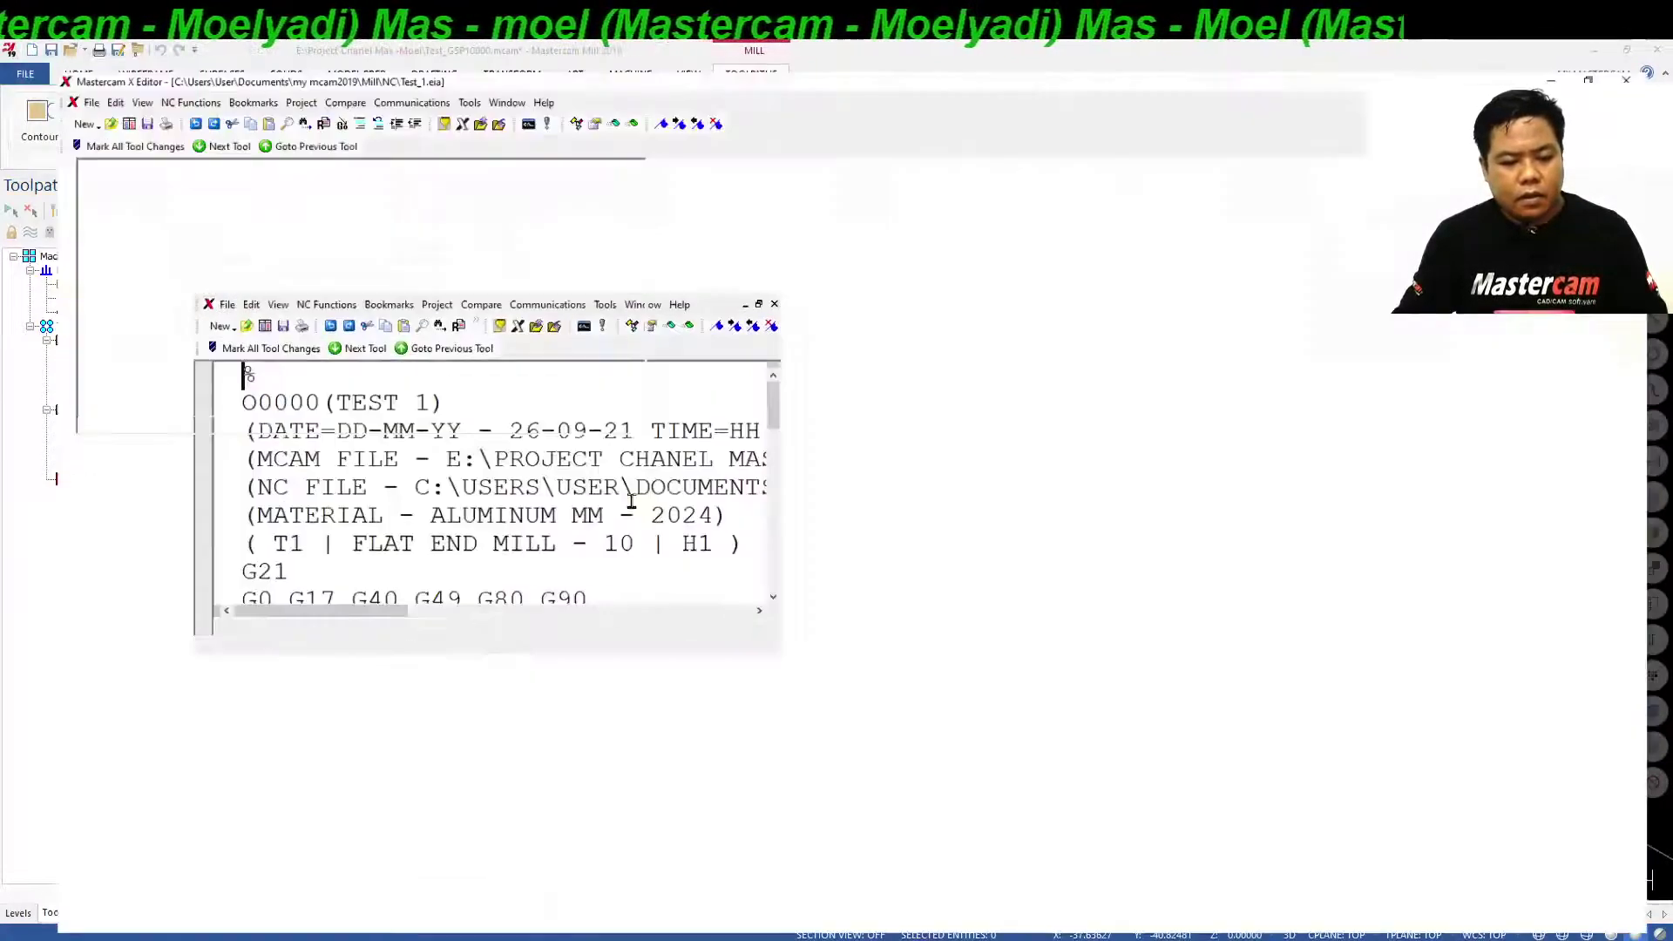
Review the arc moves in the posted Test_1.eia code and close the editor.
scroll(575, 536, down, 1)
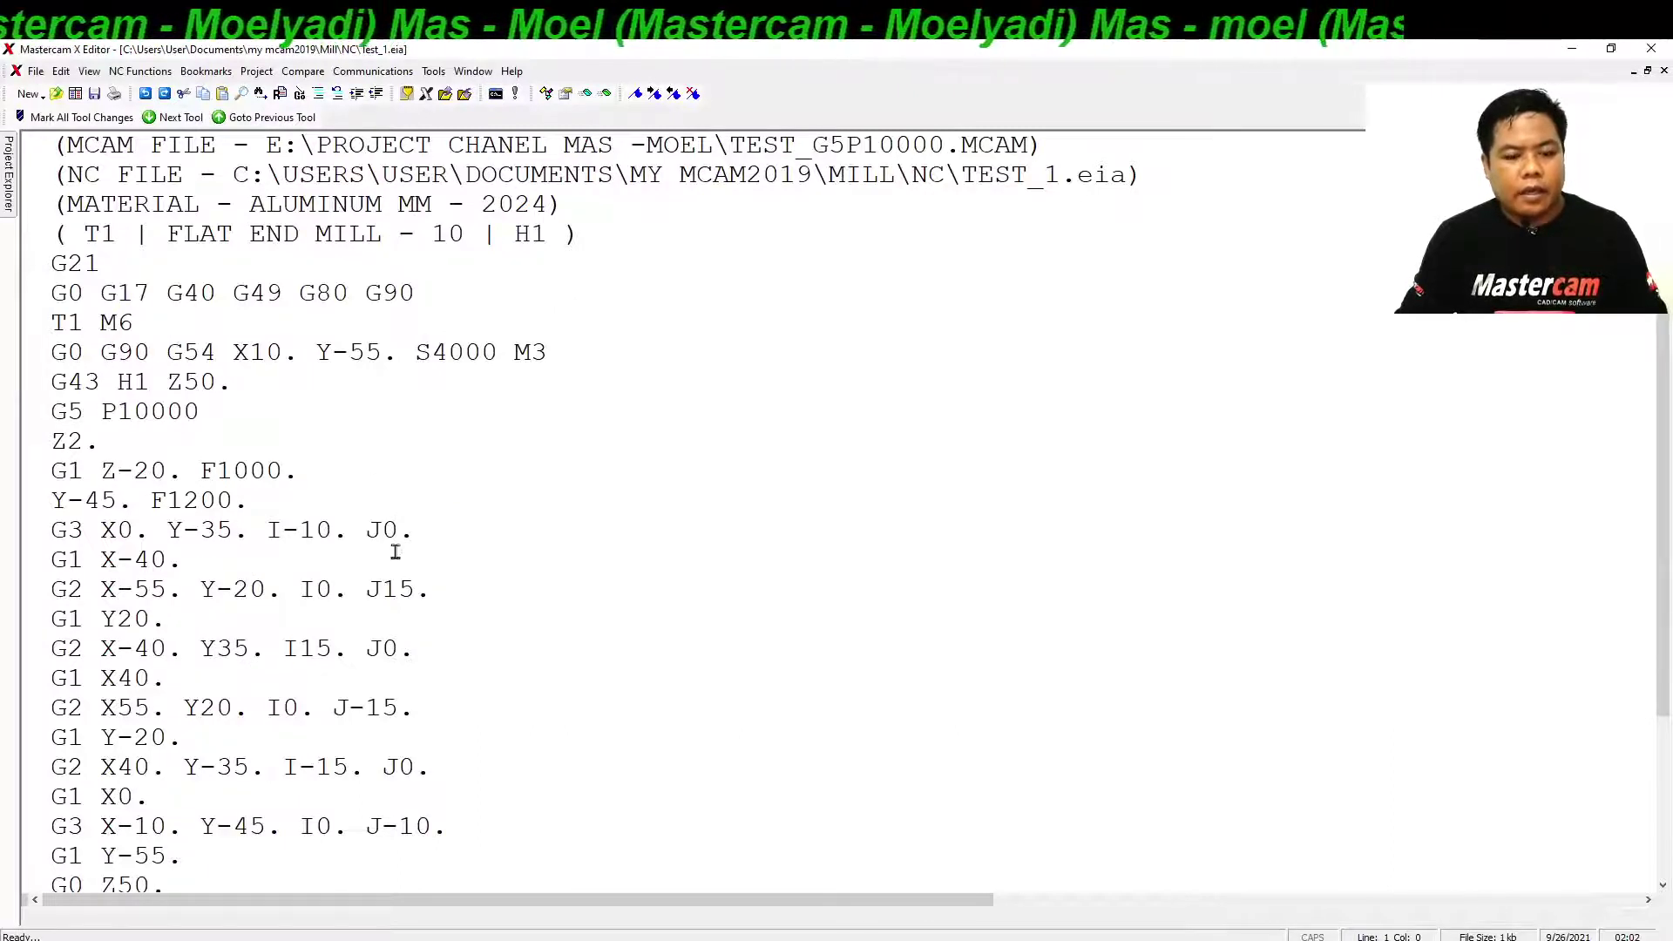
scroll(392, 580, down, 2)
scroll(392, 579, down, 3)
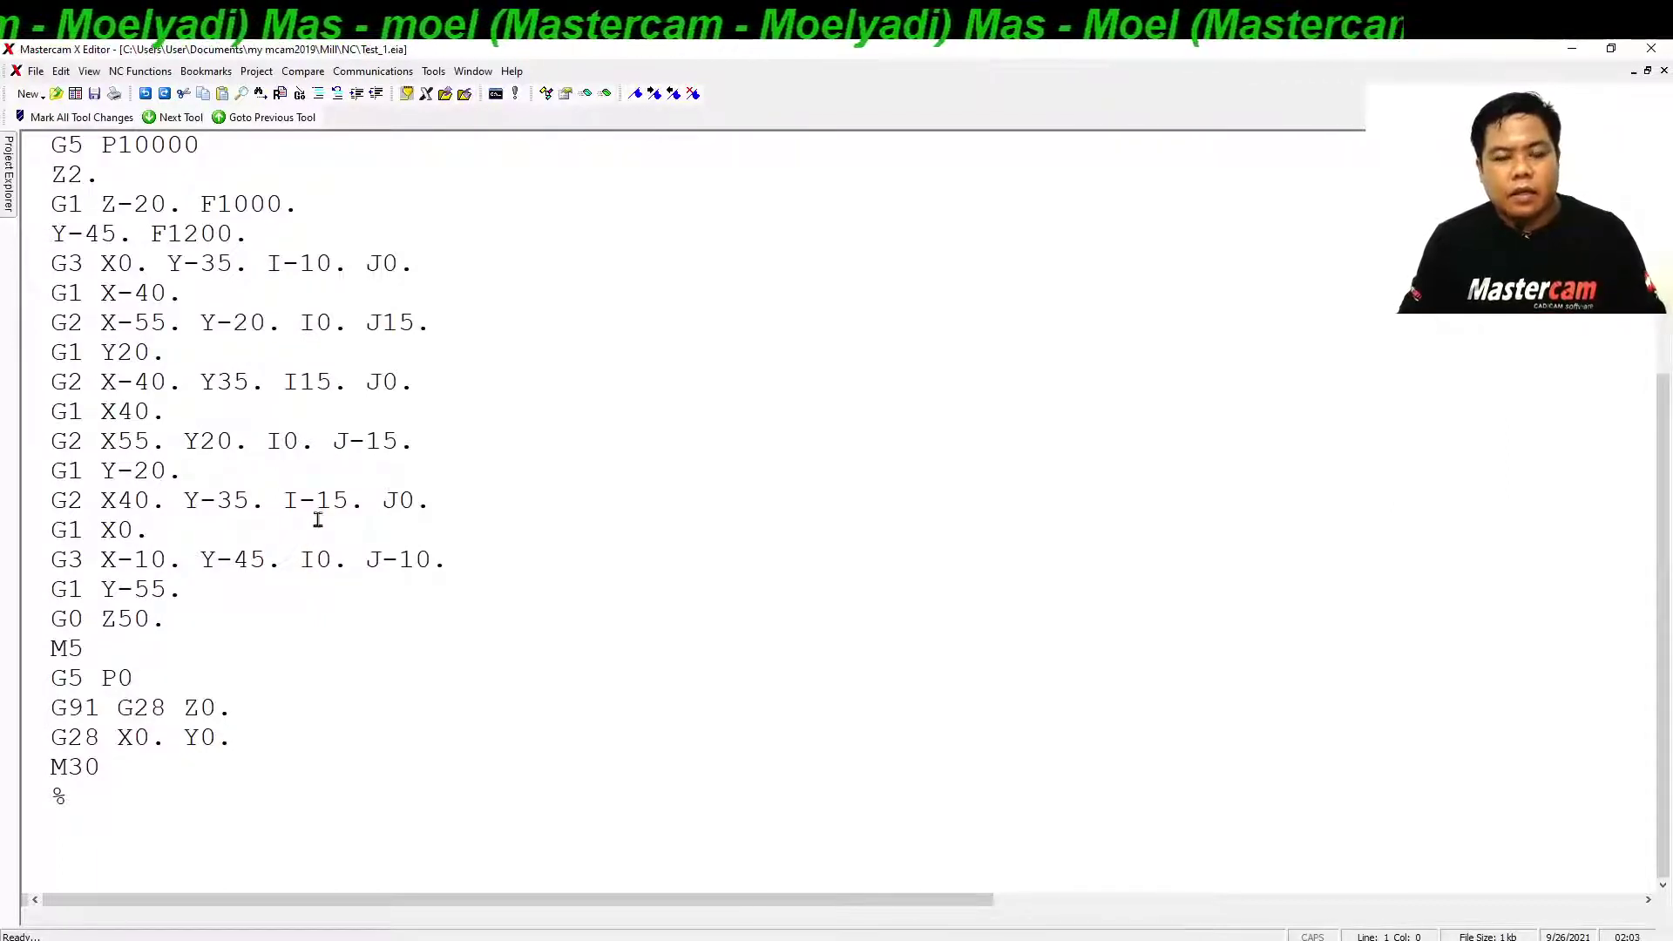
scroll(327, 513, up, 4)
scroll(328, 518, down, 2)
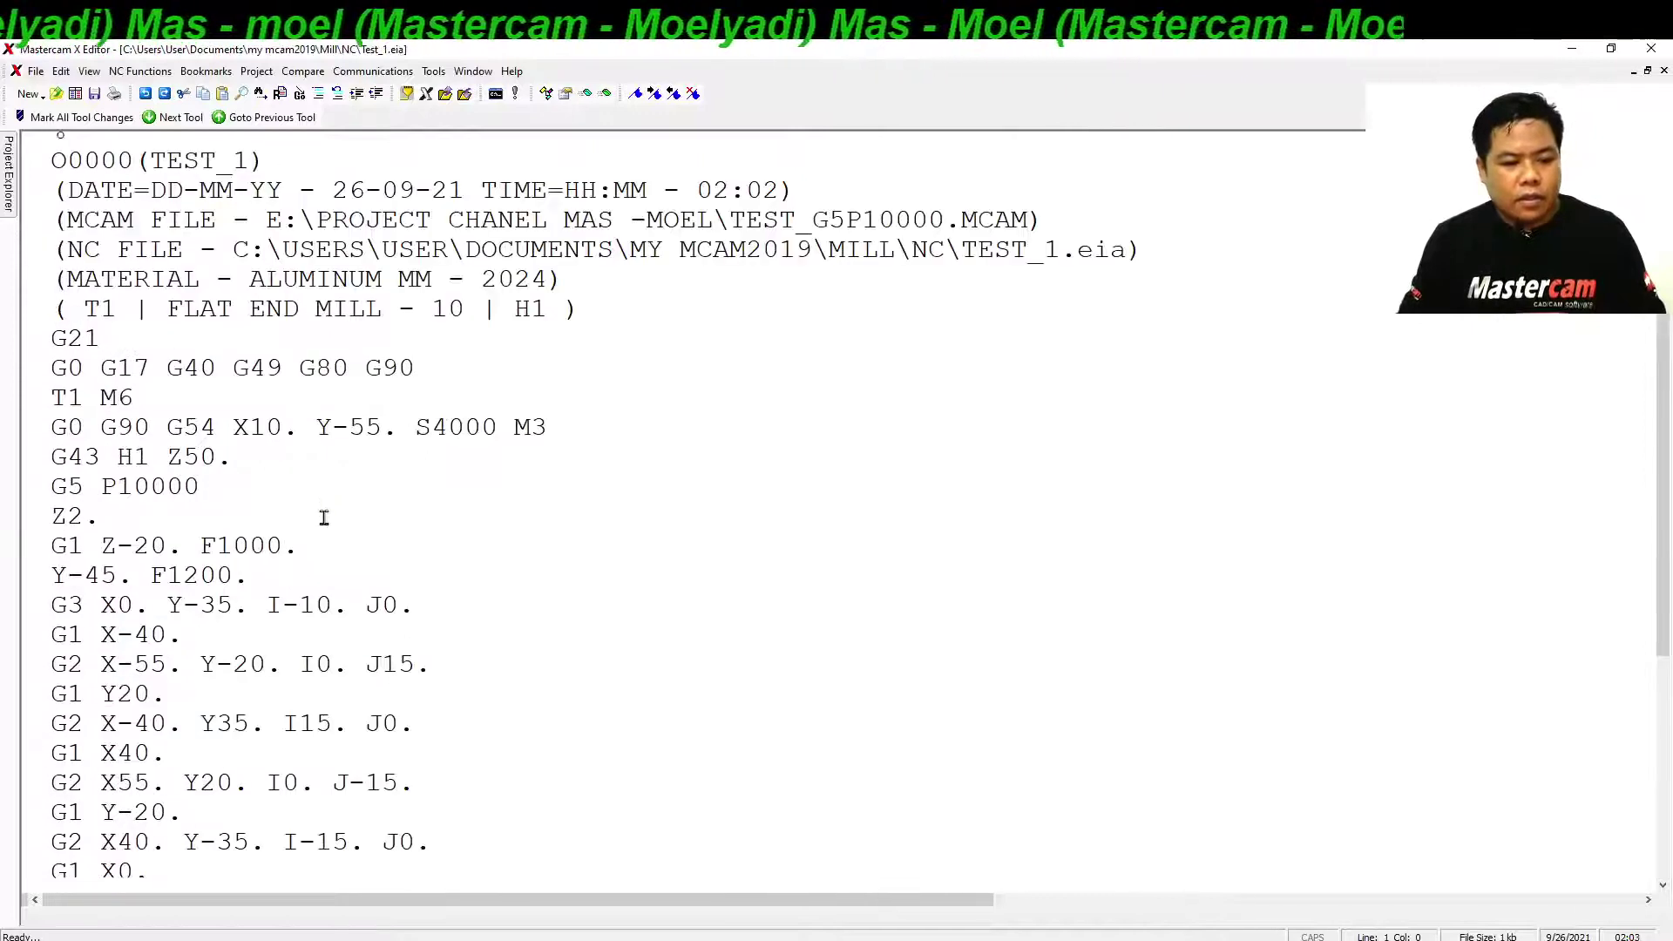
click(1651, 49)
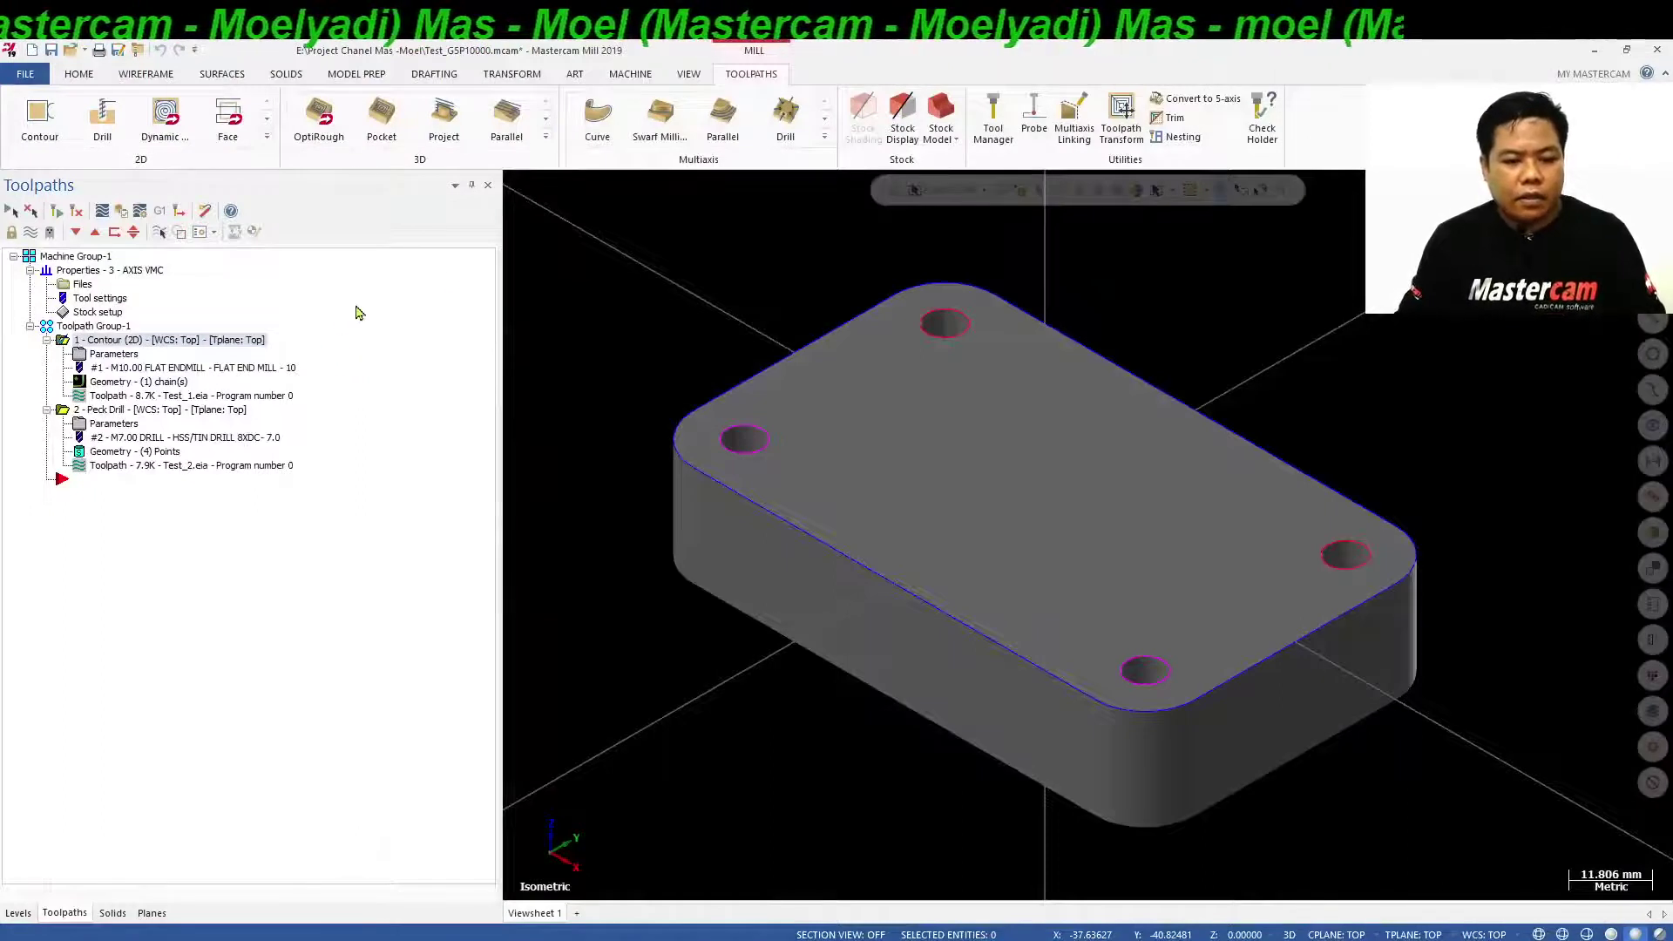
Reopen the control definition from the 3-axis VMC machine definition for editing.
click(630, 73)
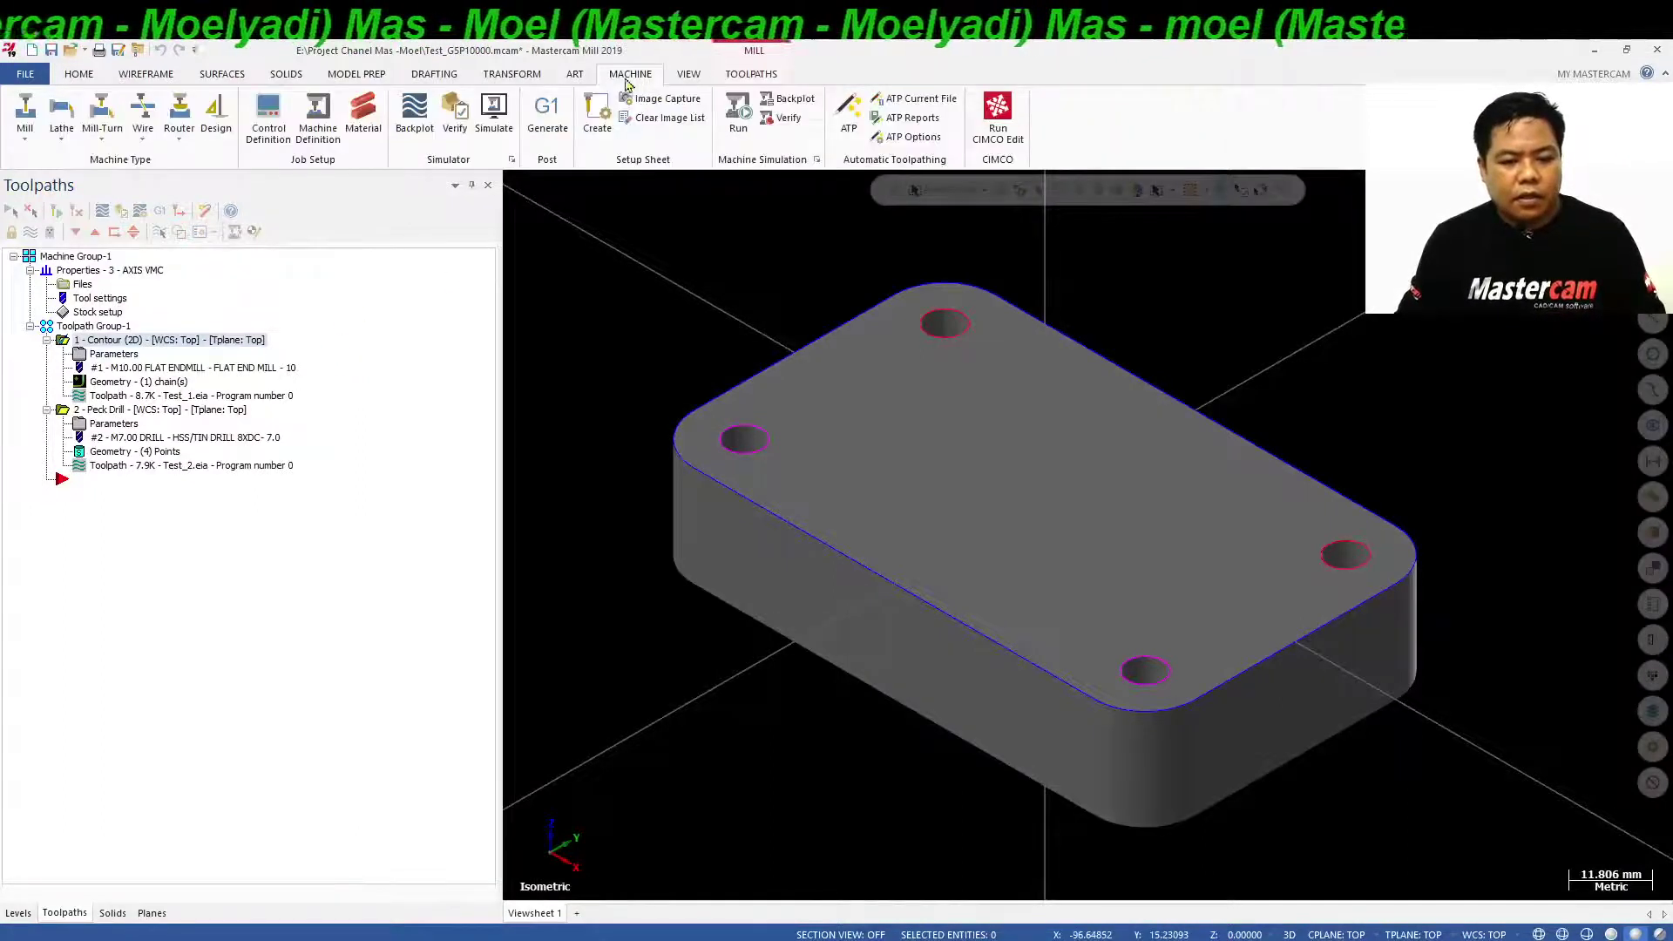
click(317, 113)
click(364, 375)
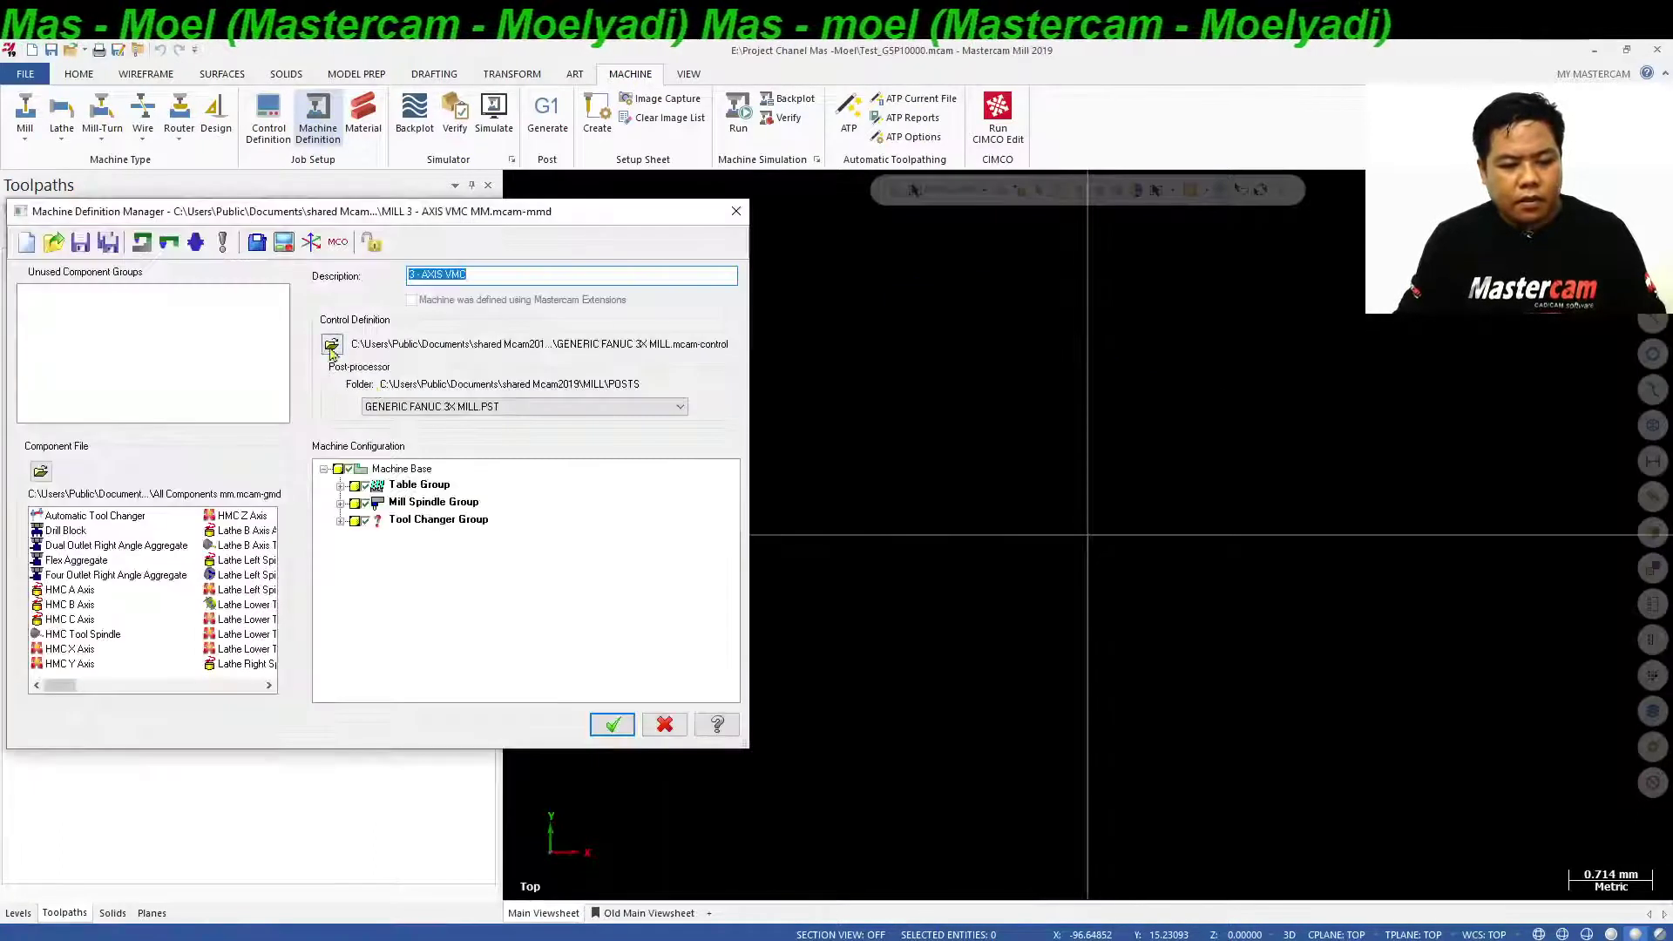
click(284, 245)
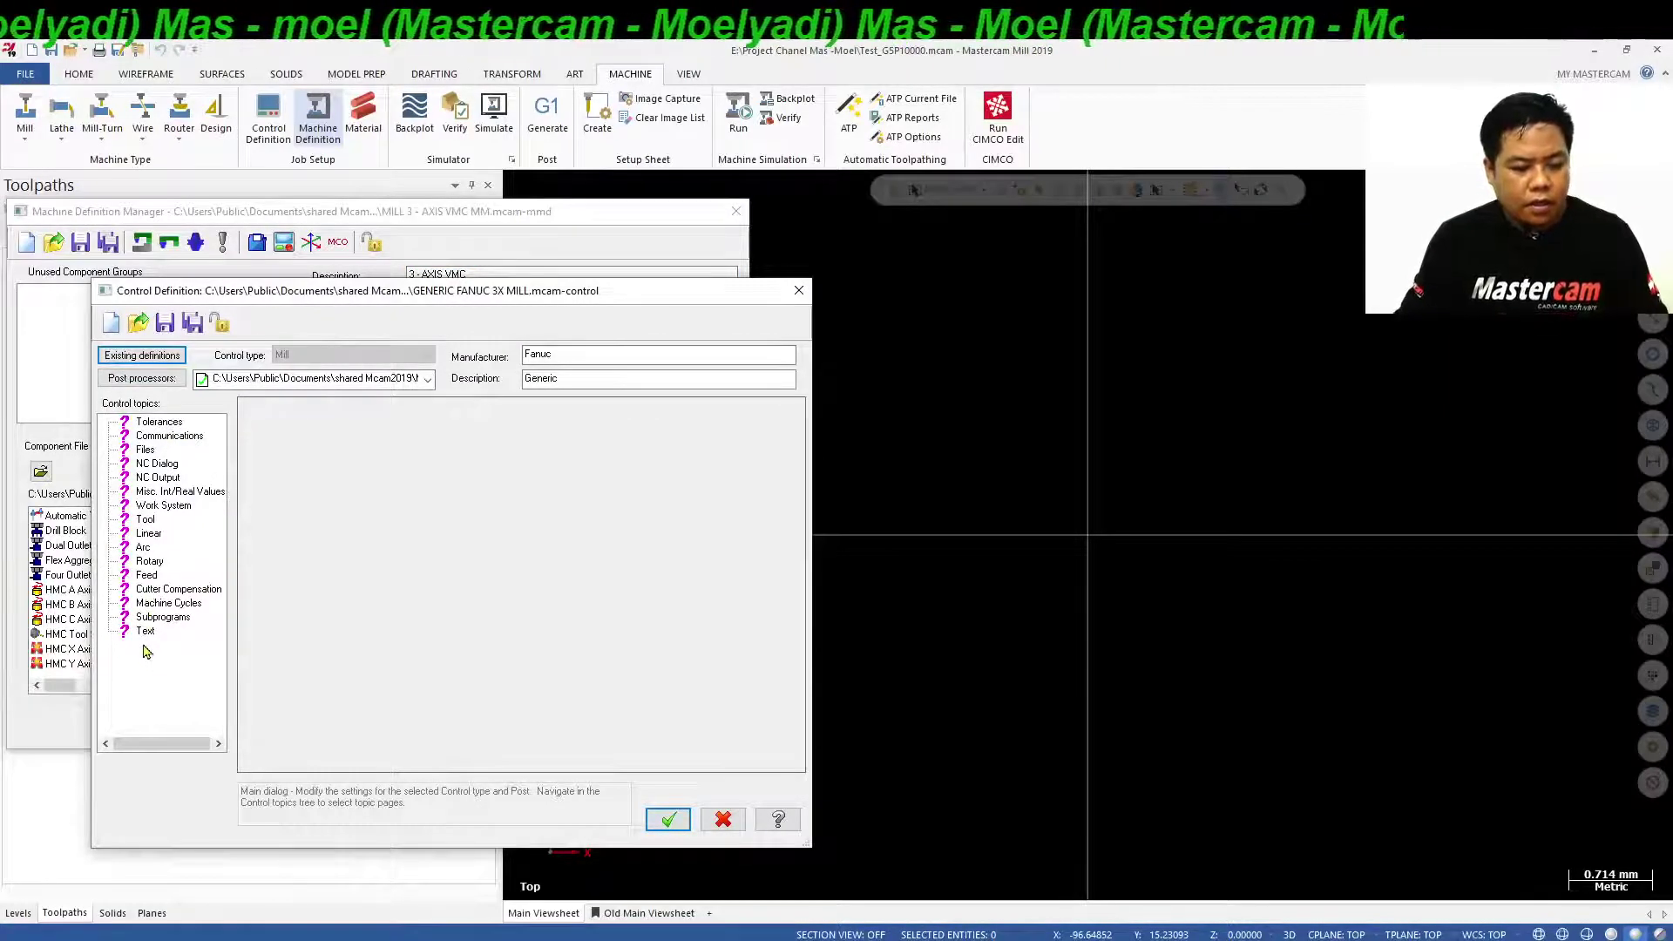
Look through the control definition's Text, drill cycle, Arc, Rotary, Tool, Work System, miscellaneous values and NC Output settings.
click(144, 633)
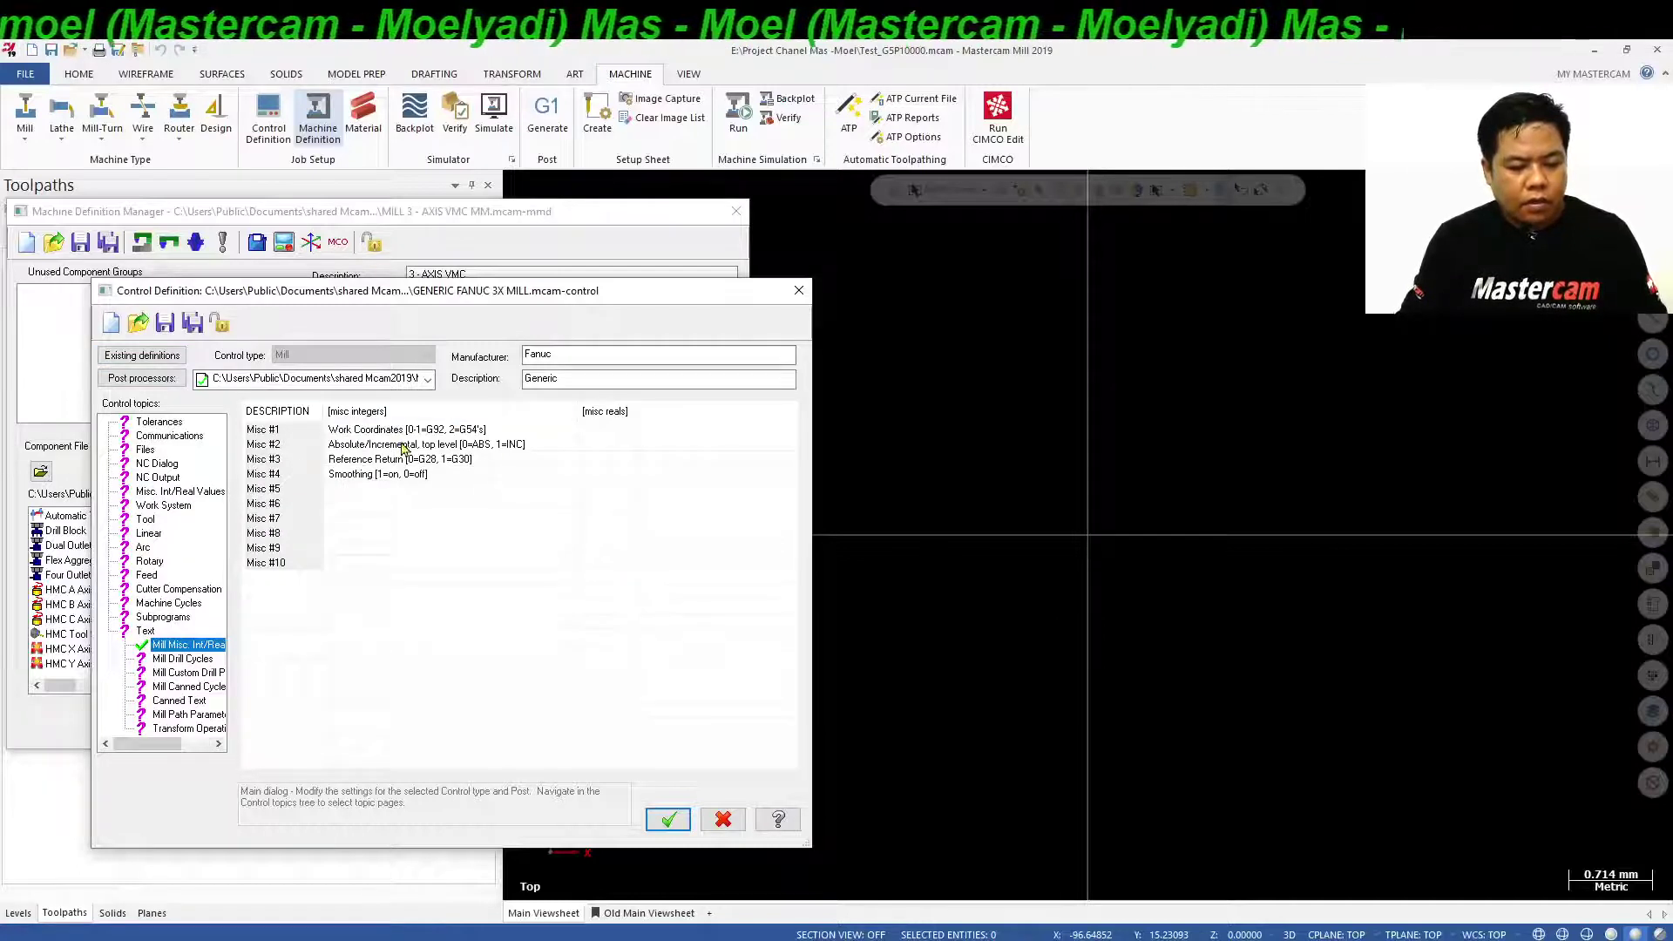
click(191, 660)
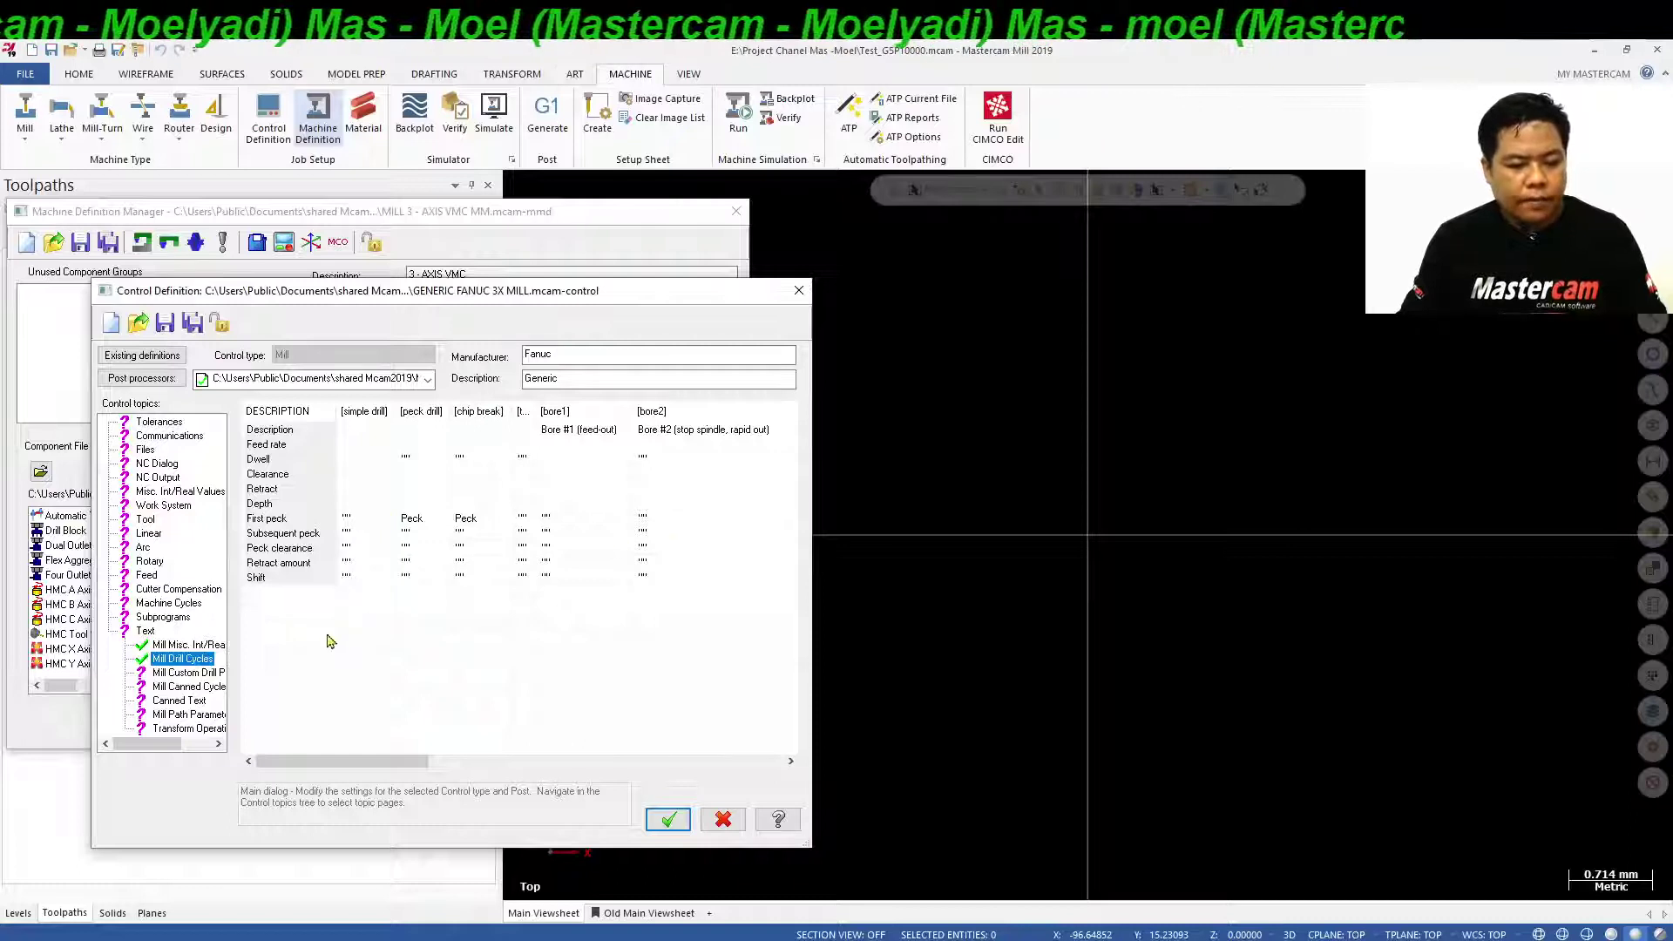
click(149, 549)
click(150, 563)
click(146, 523)
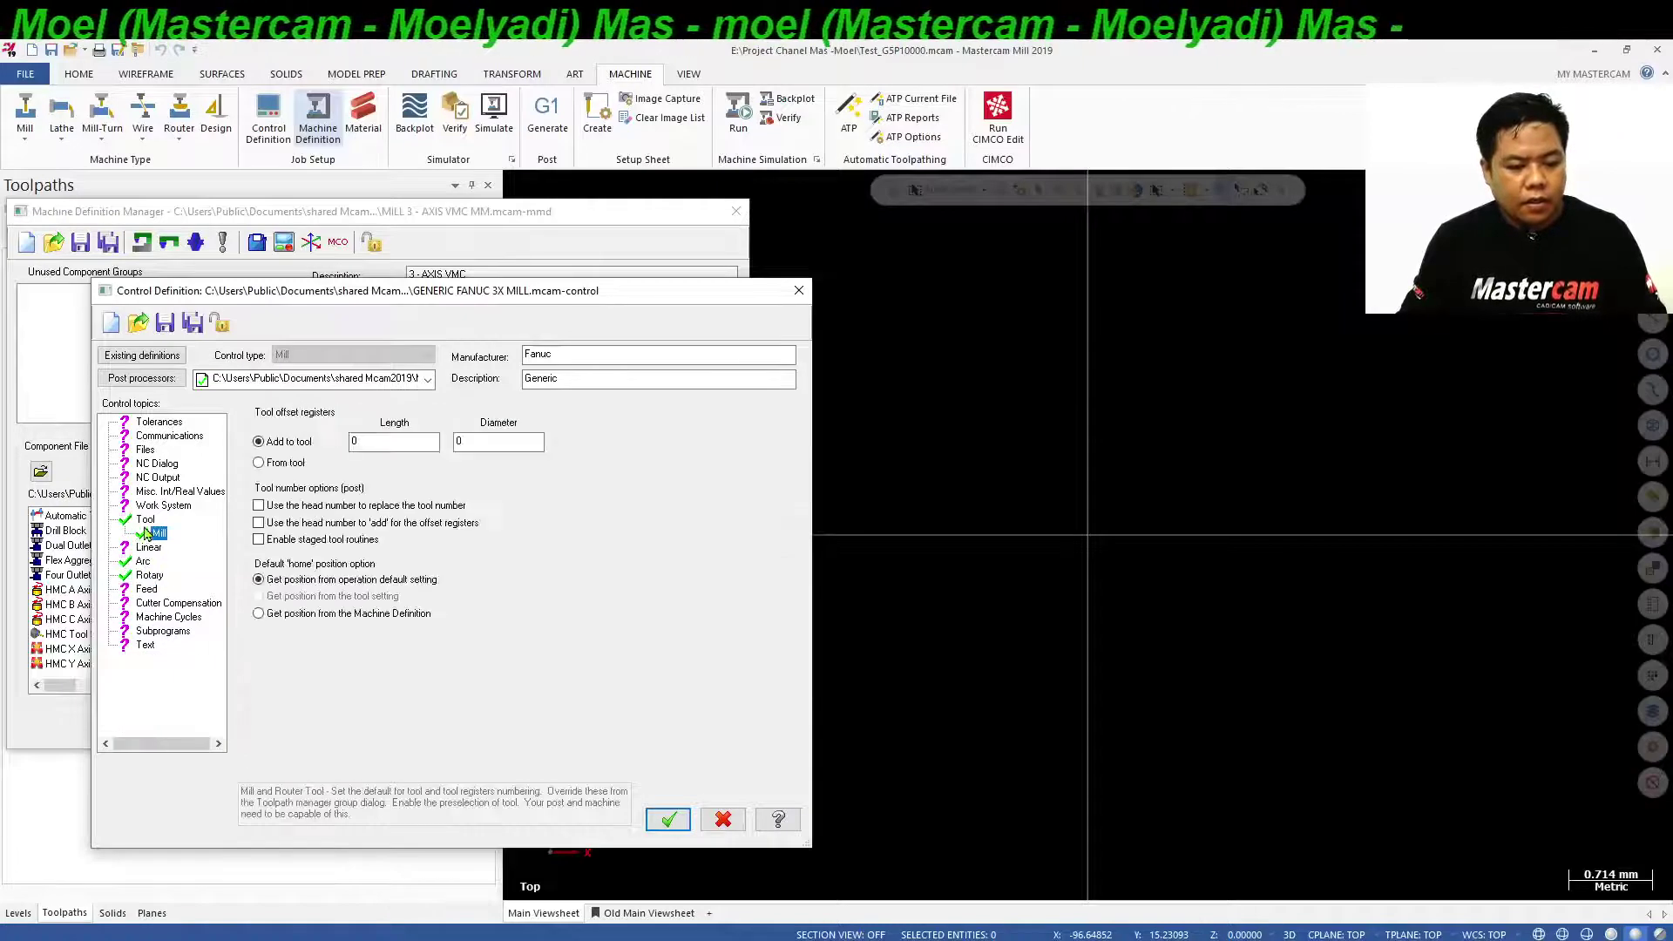
click(155, 505)
click(157, 492)
click(154, 478)
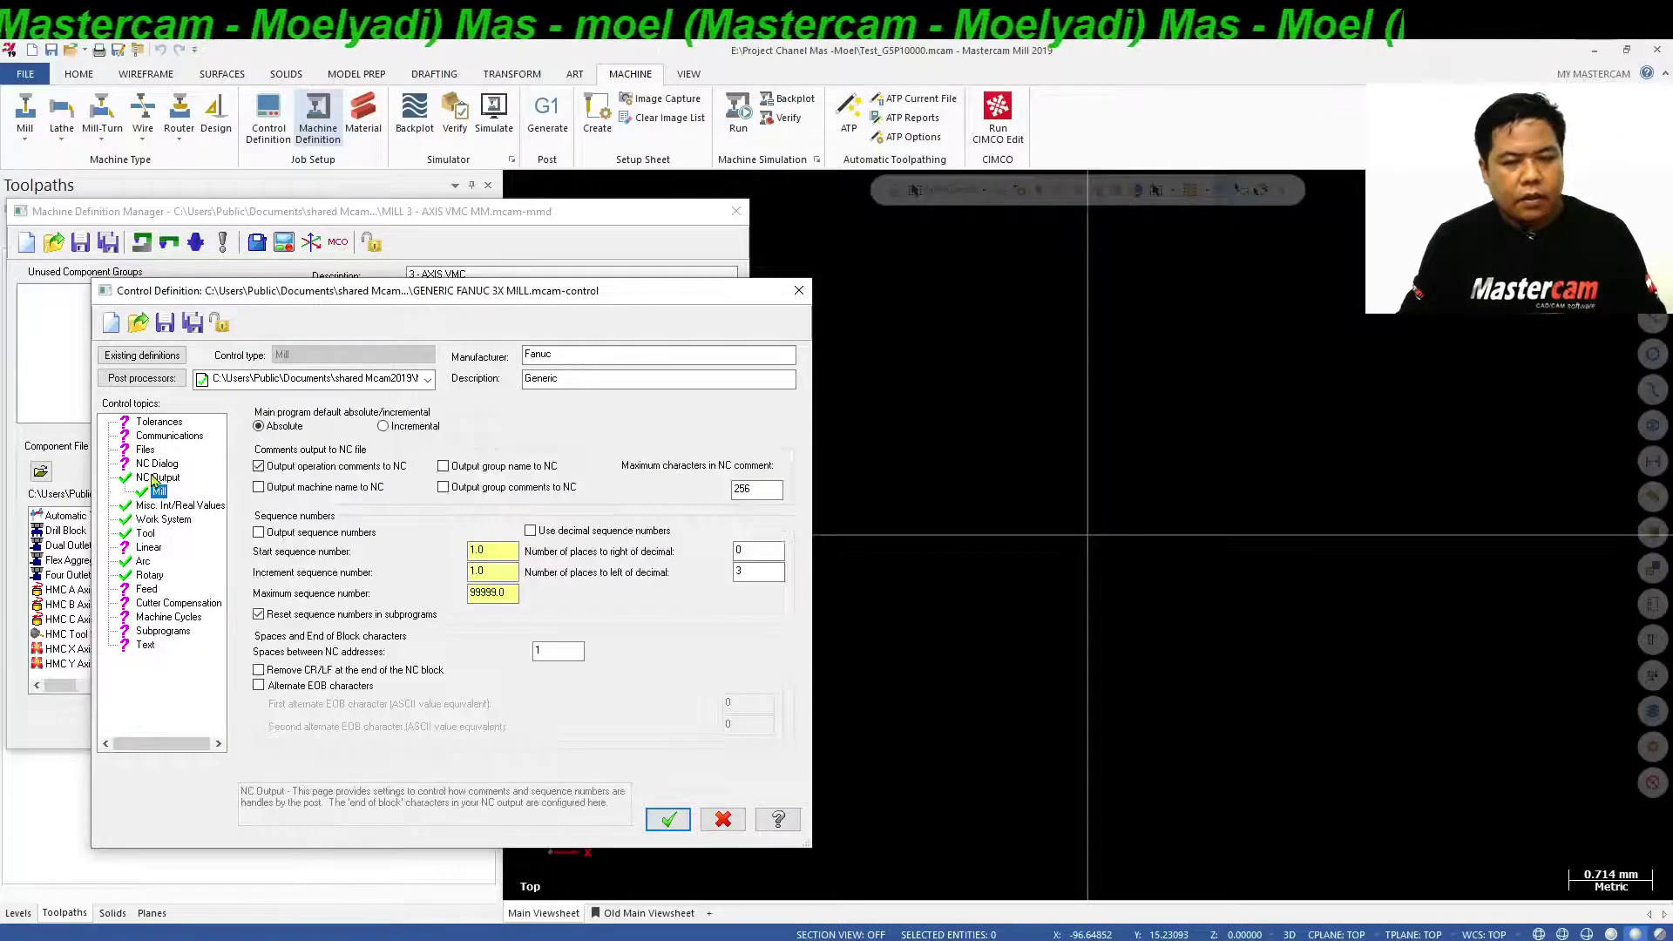